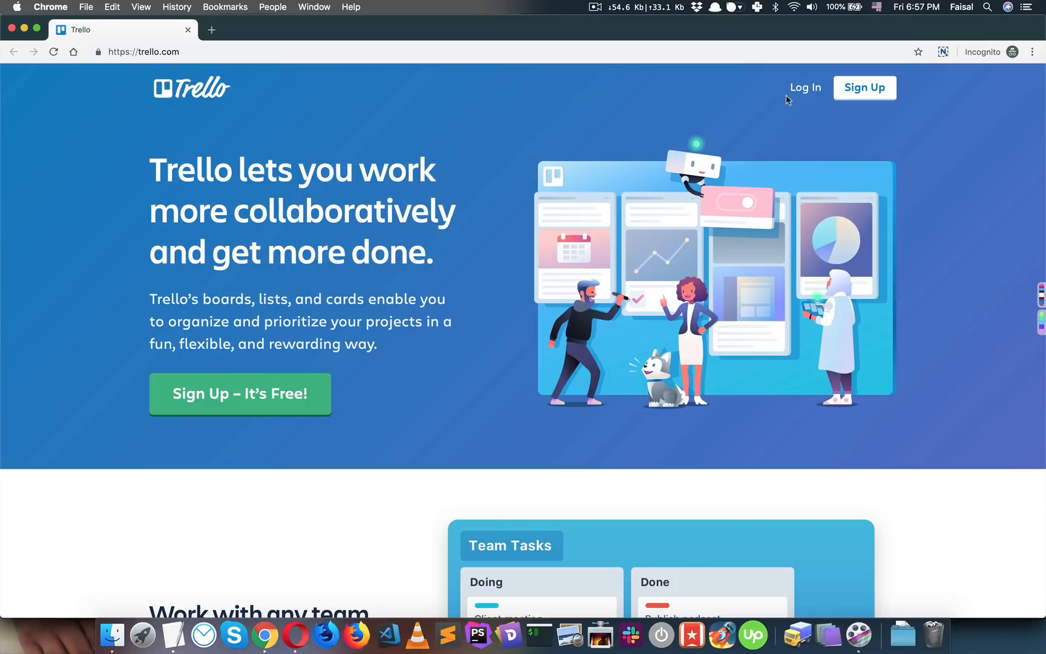
- Close the private browsing window and scroll through the Blue Apron homepage
click(12, 28)
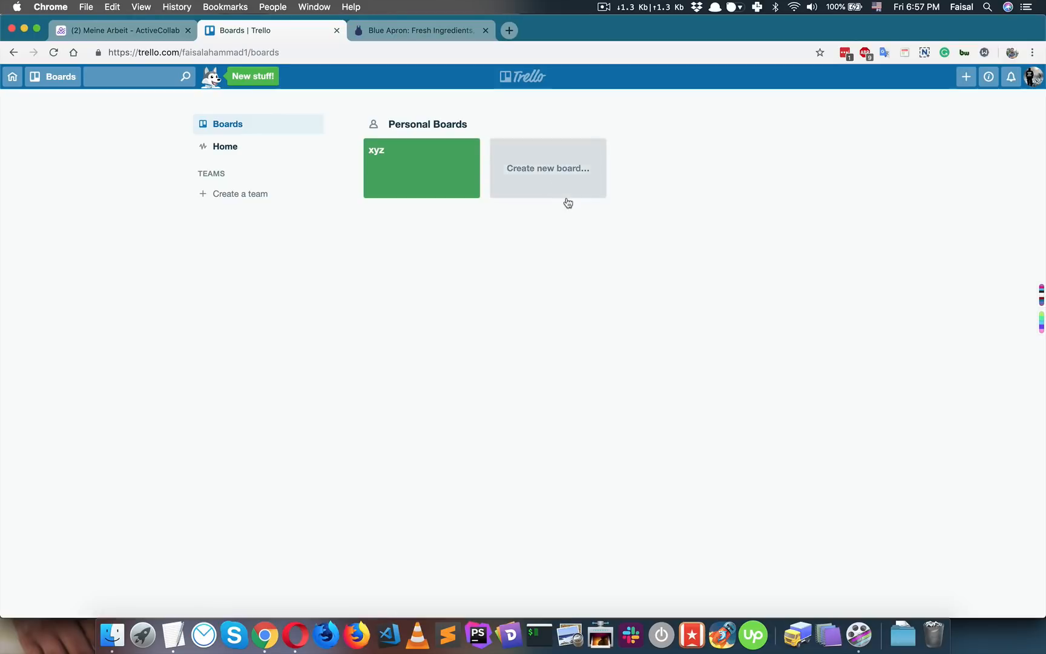
click(403, 32)
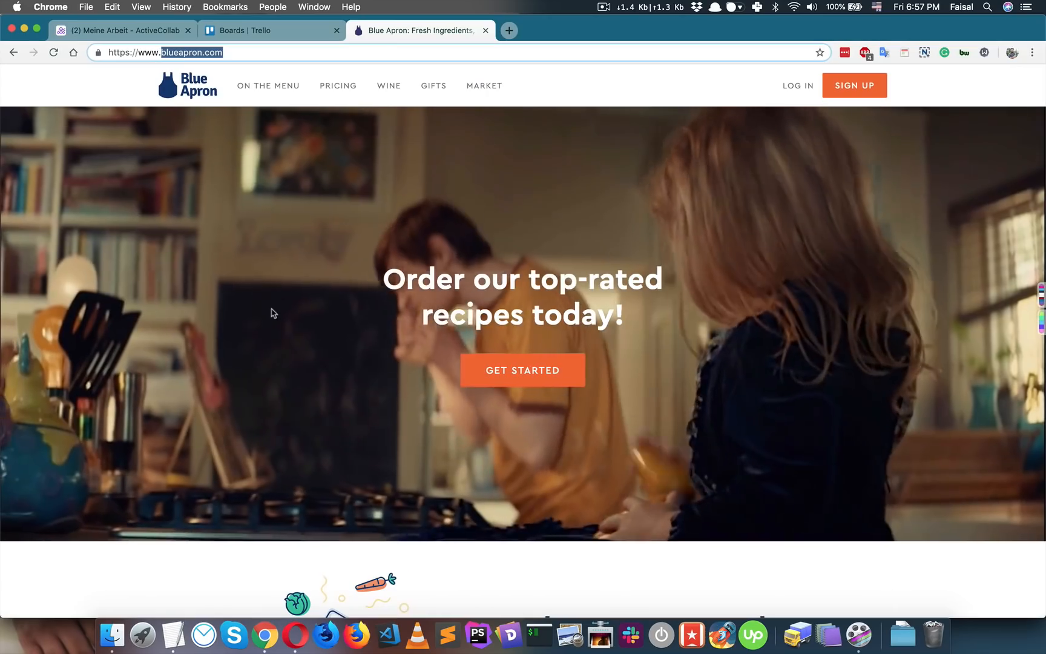
click(265, 332)
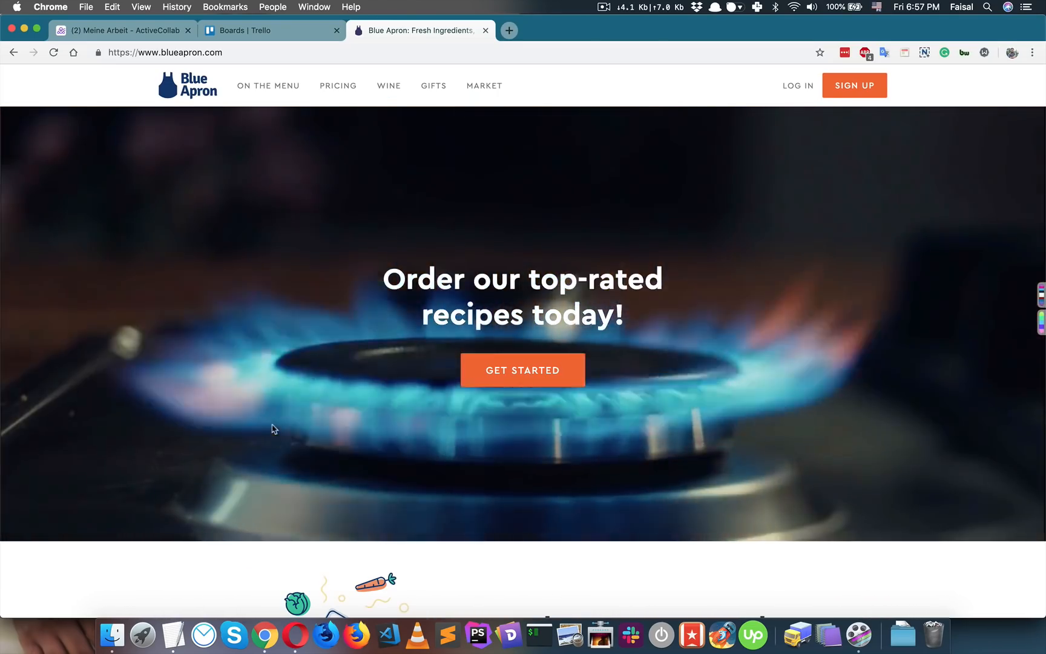
scroll(271, 428, down, 15)
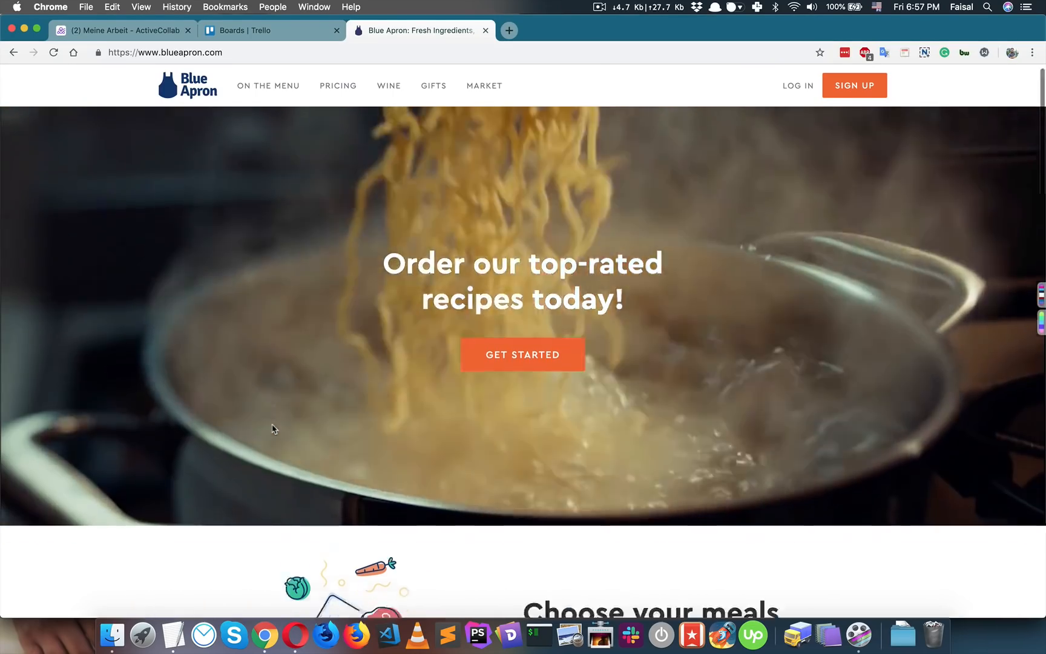
scroll(272, 428, down, 15)
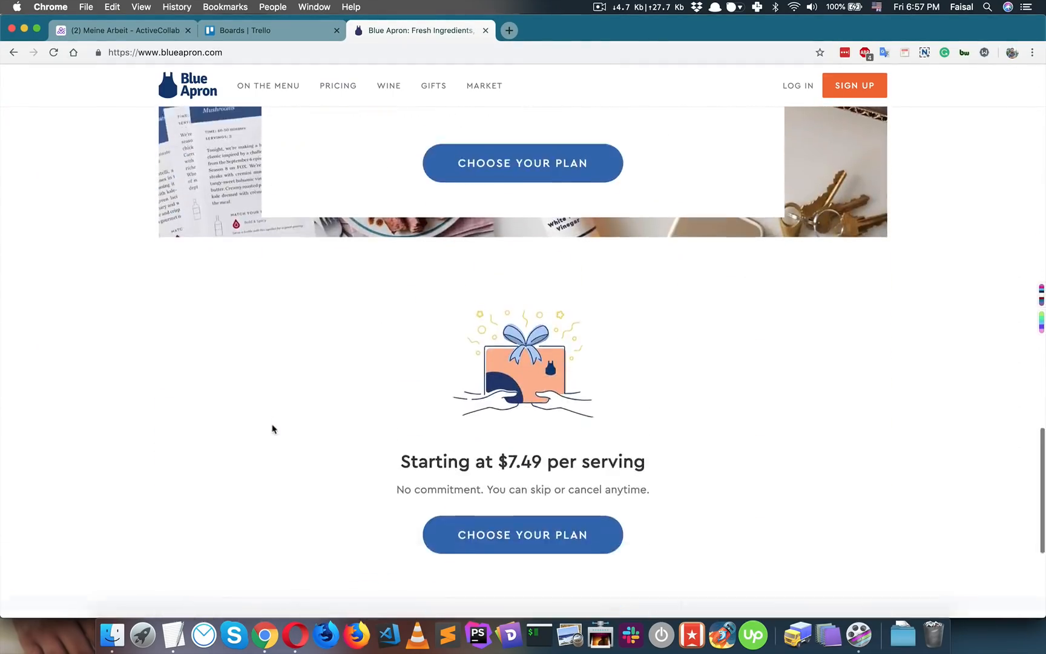
key(super+Up)
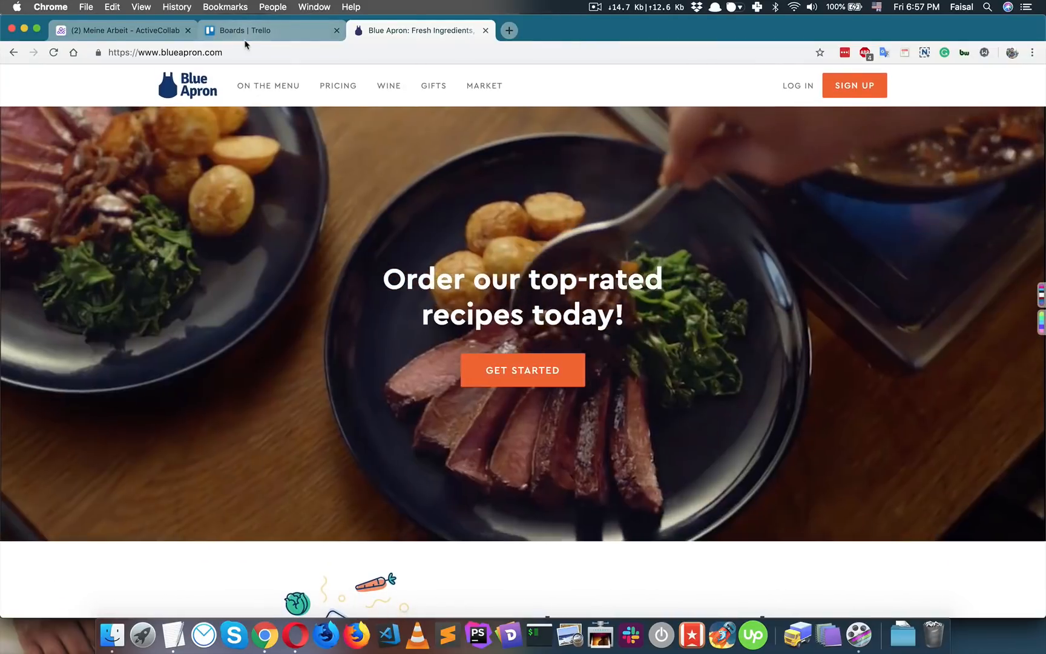
- Back in Trello, bring up the private new-board form ready for a title
click(245, 36)
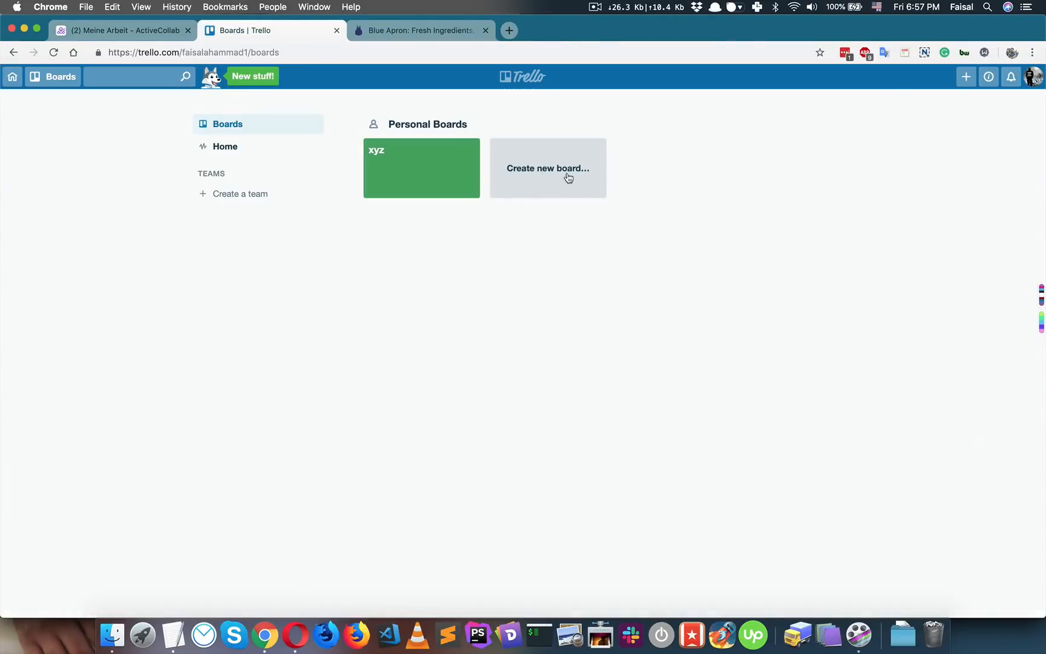
click(568, 177)
click(471, 115)
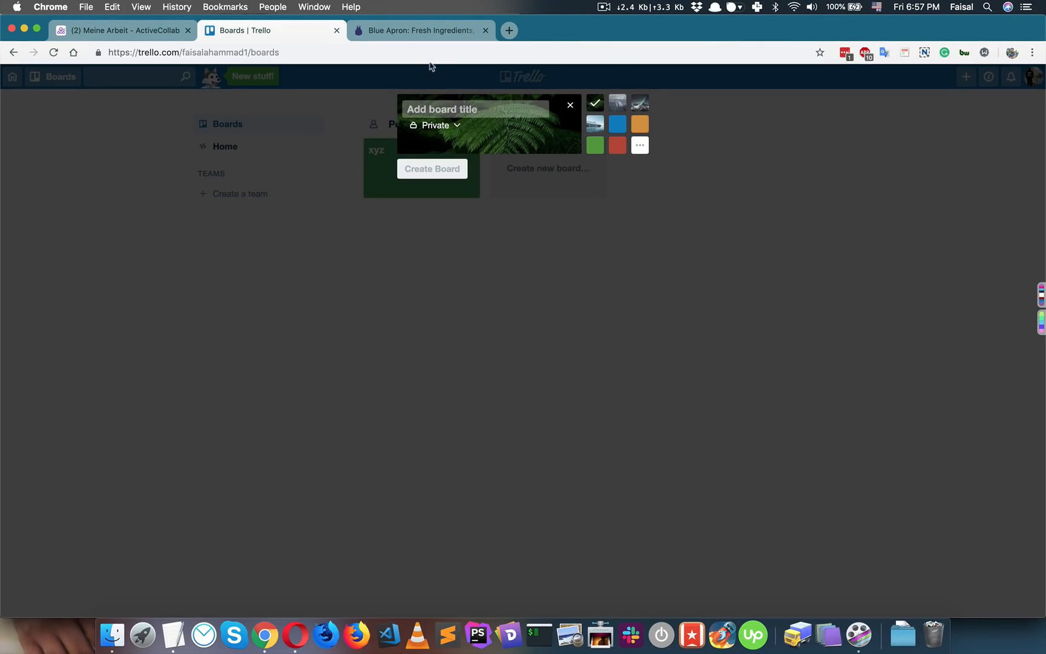
- Copy the blueapron.com domain from the Blue Apron address bar
click(421, 30)
click(313, 48)
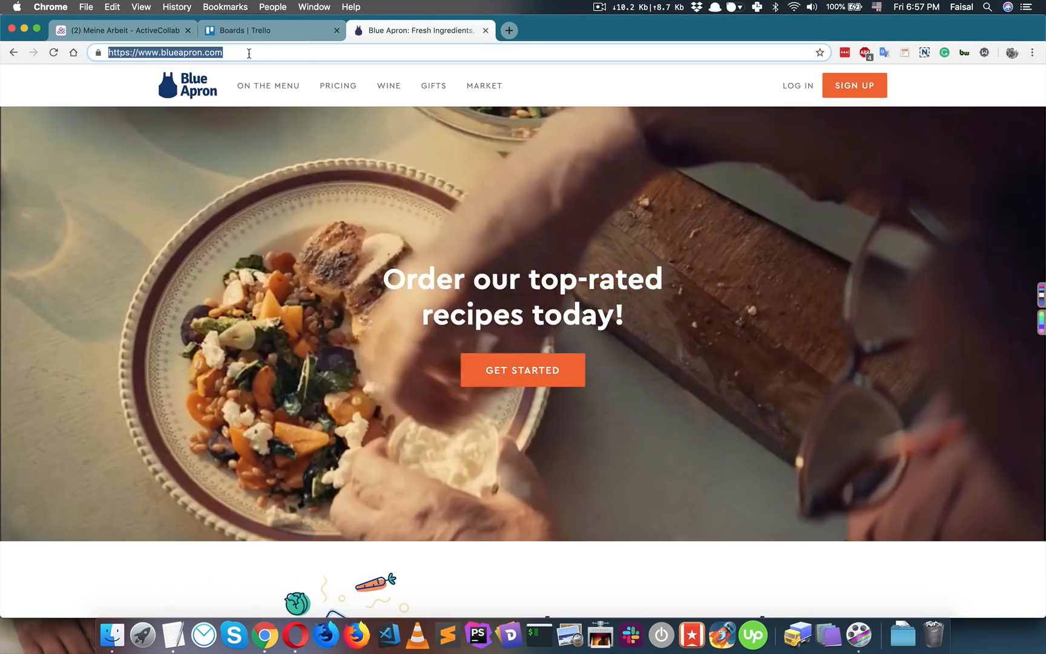
drag(159, 52, 253, 45)
key(super+c)
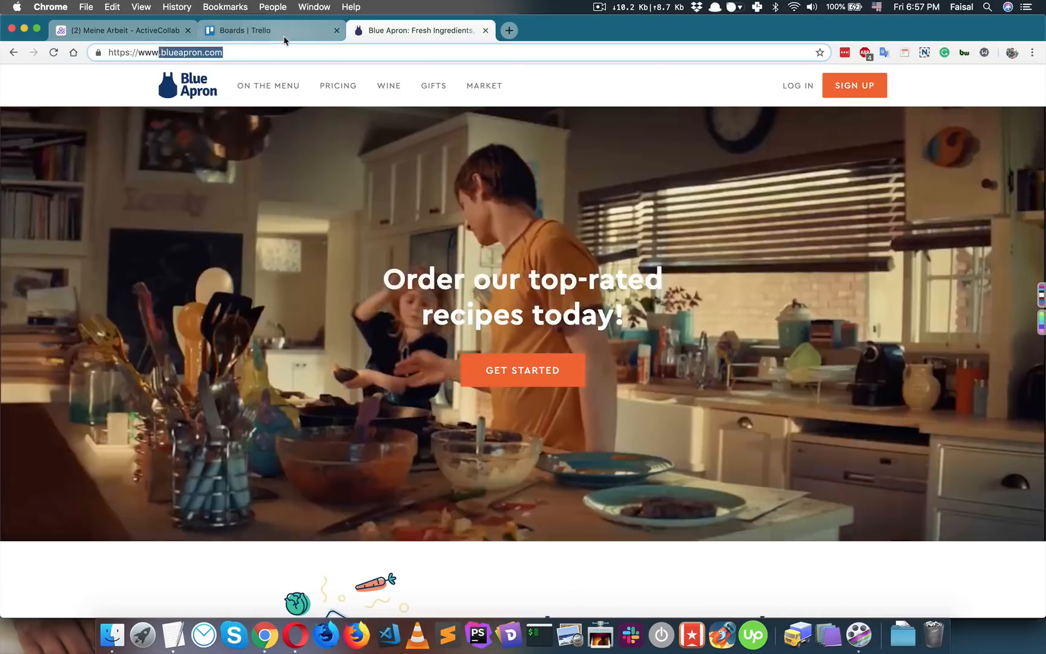
- Create a private board titled blueapron.com followed by the client's name
click(255, 31)
key(super+v)
key(Delete)
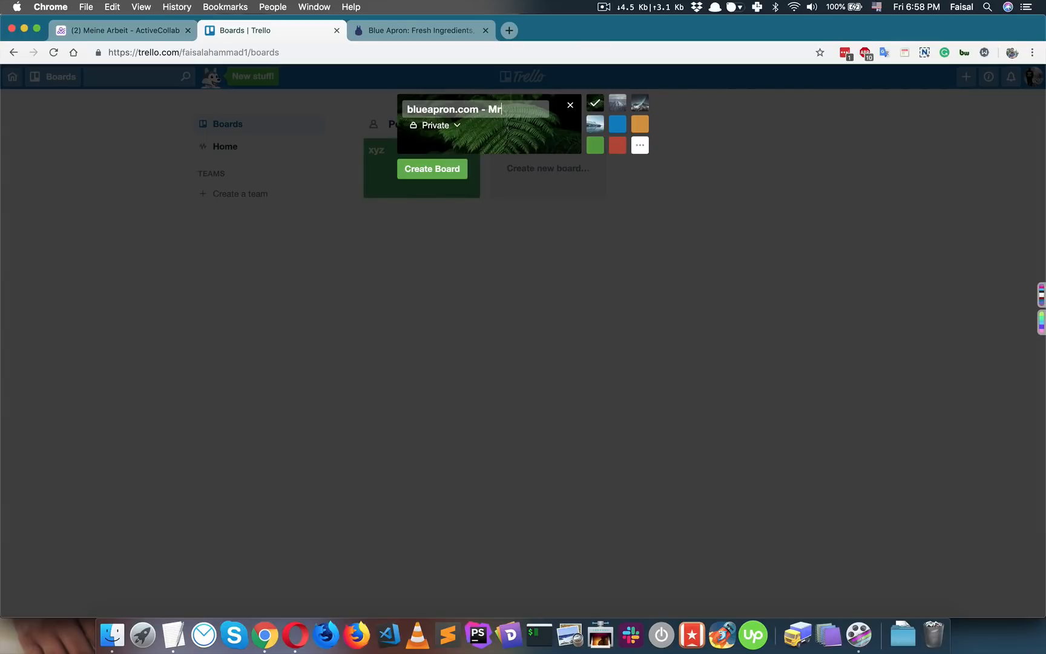
text(hakil)
click(443, 170)
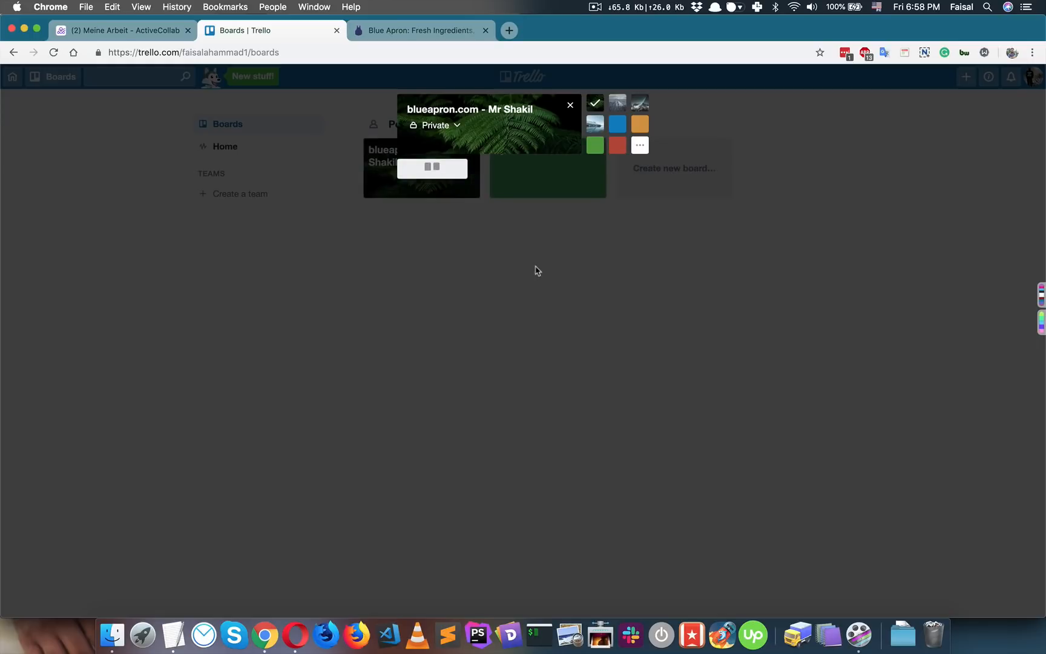
click(412, 31)
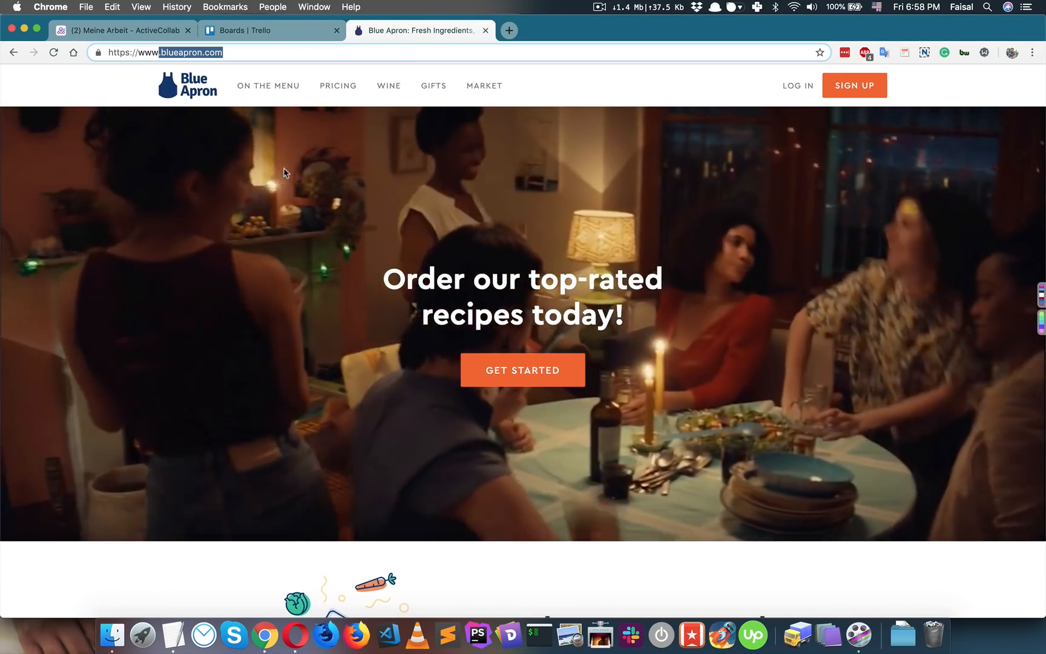
- Look through Blue Apron's homepage sections down to the footer, then return to the blueapron.com board
click(322, 189)
scroll(304, 232, down, 3)
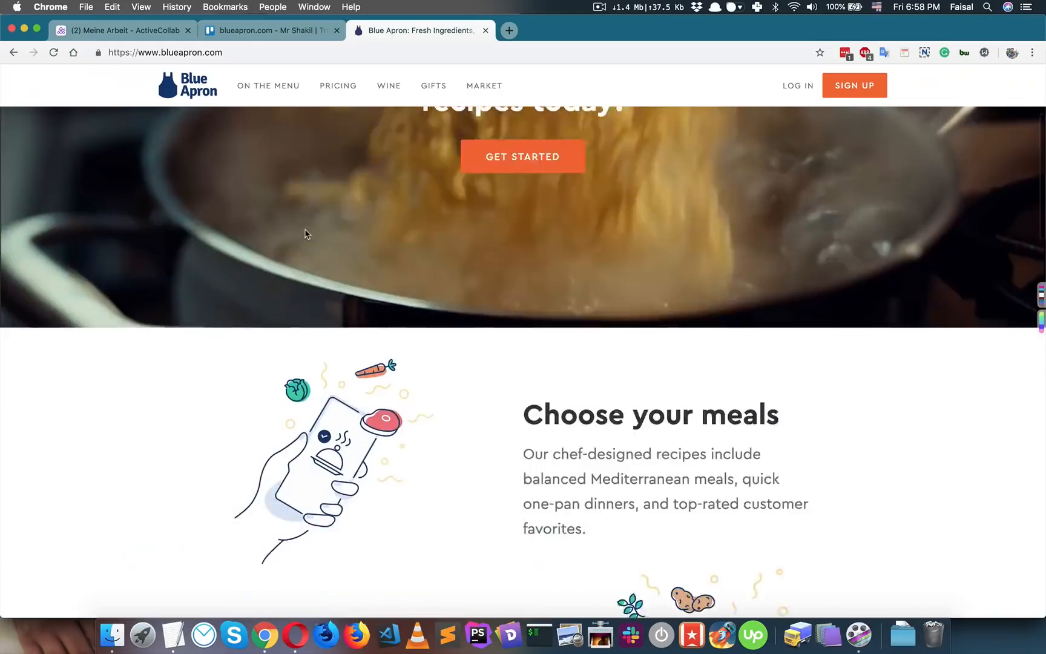
scroll(305, 233, down, 3)
scroll(303, 231, up, 6)
scroll(305, 233, down, 15)
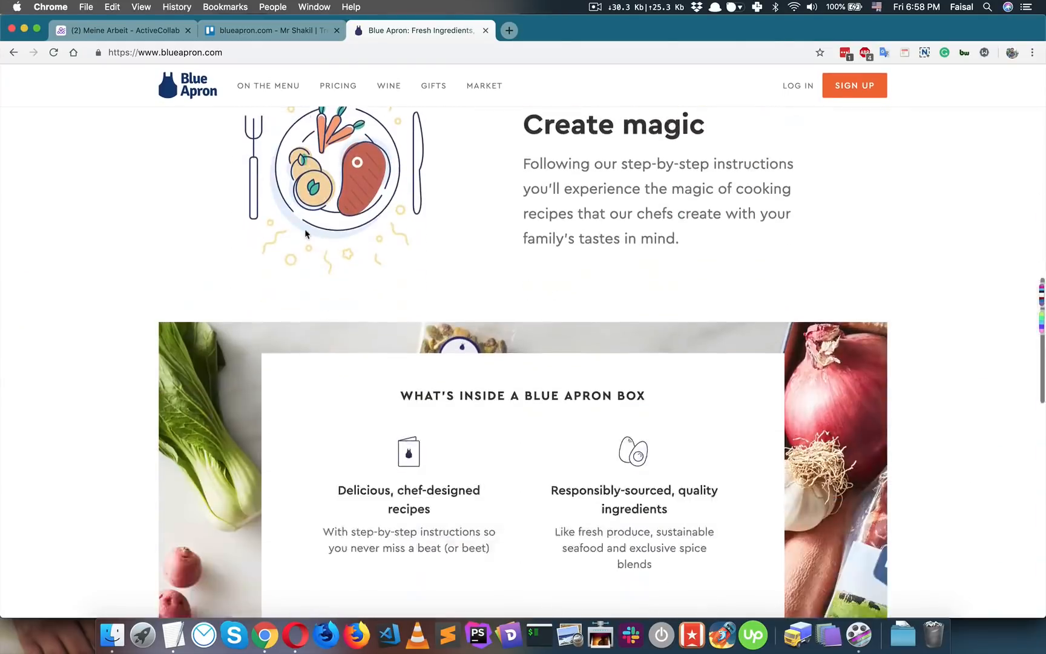
scroll(306, 234, down, 8)
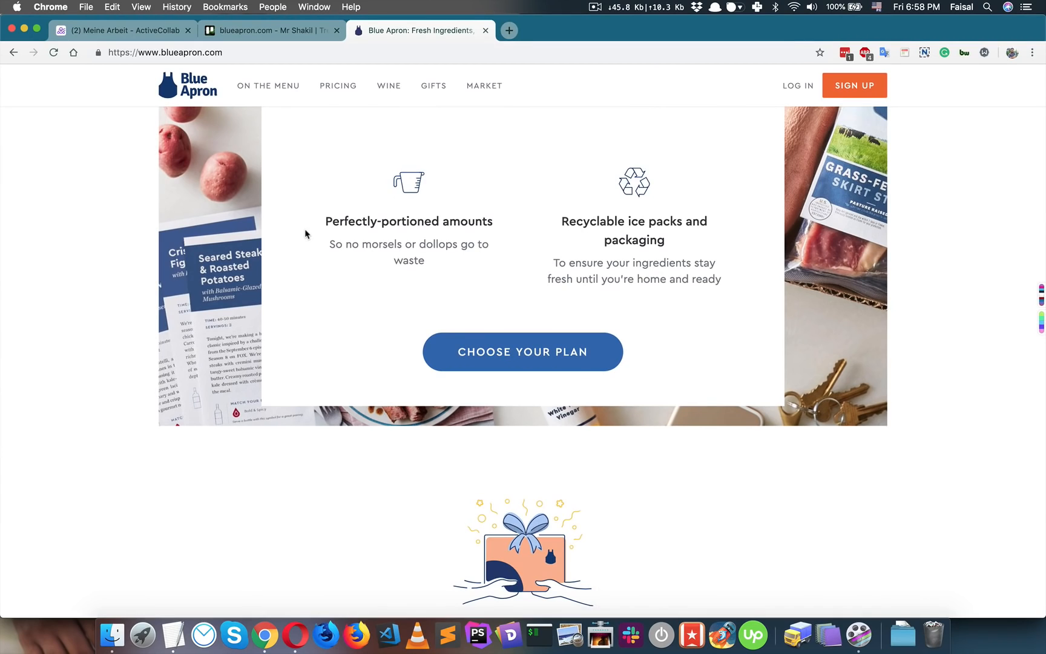
scroll(305, 233, down, 5)
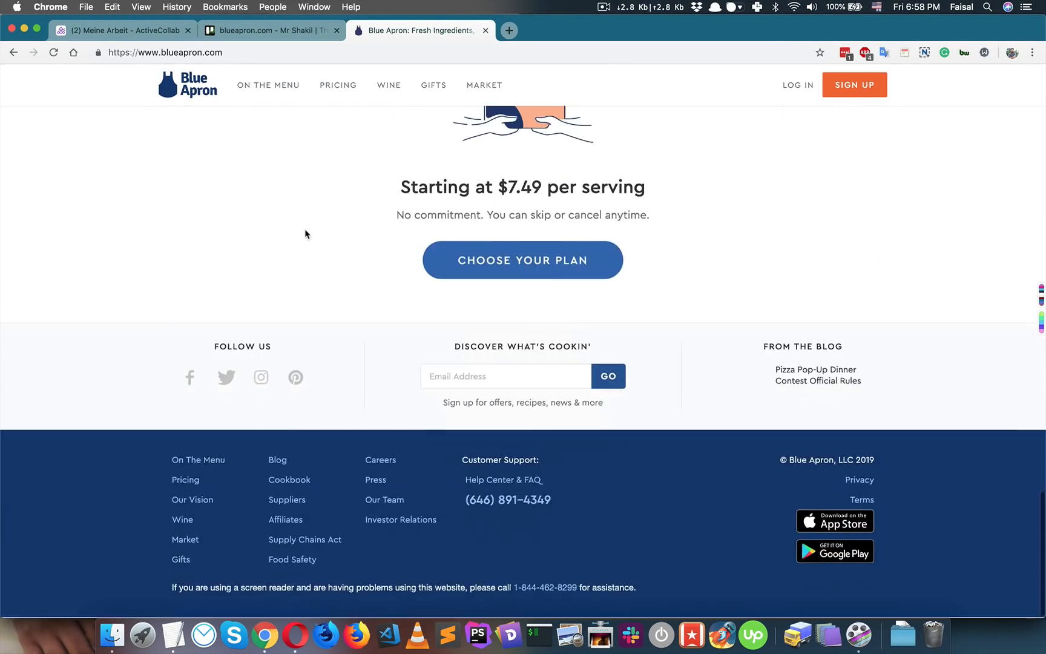
scroll(305, 233, up, 15)
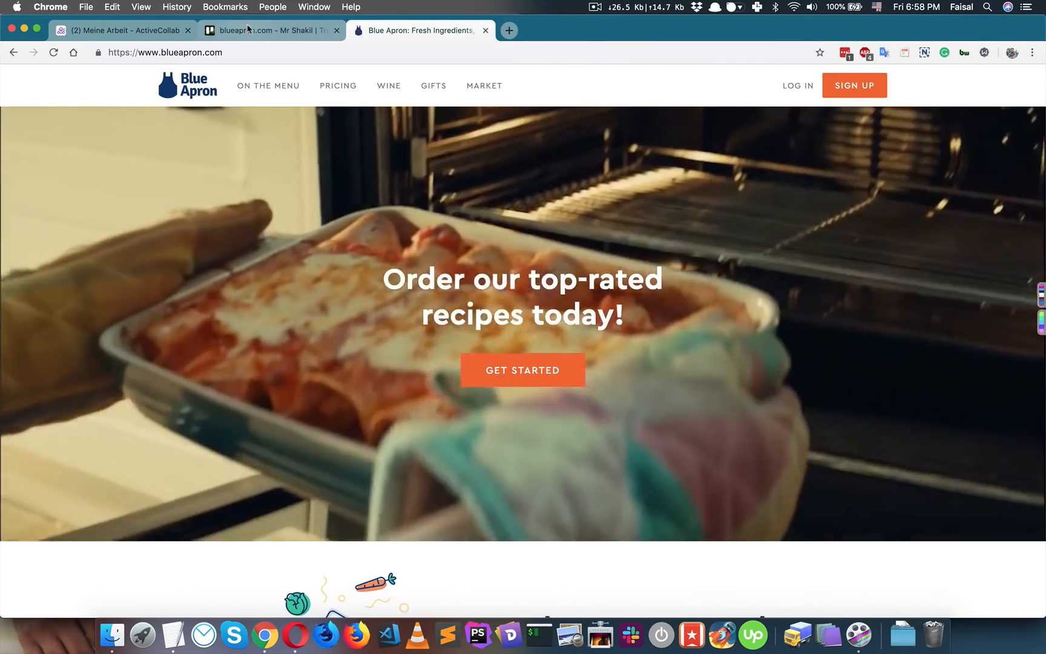
click(250, 30)
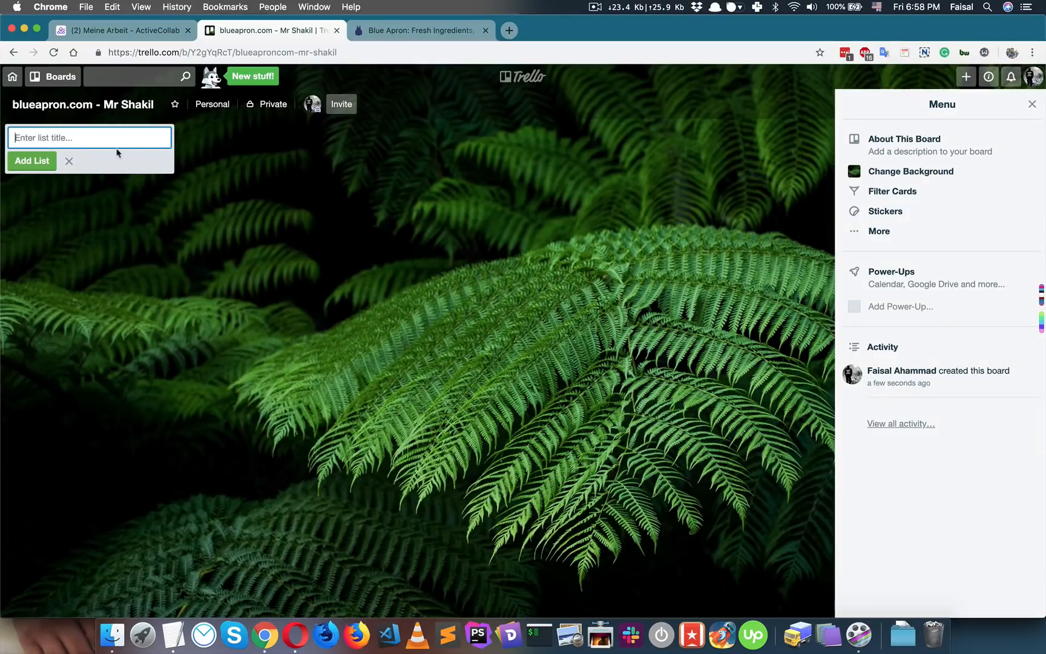
- Add the Home and Others lists, renaming Others to Others Pages
text(Home)
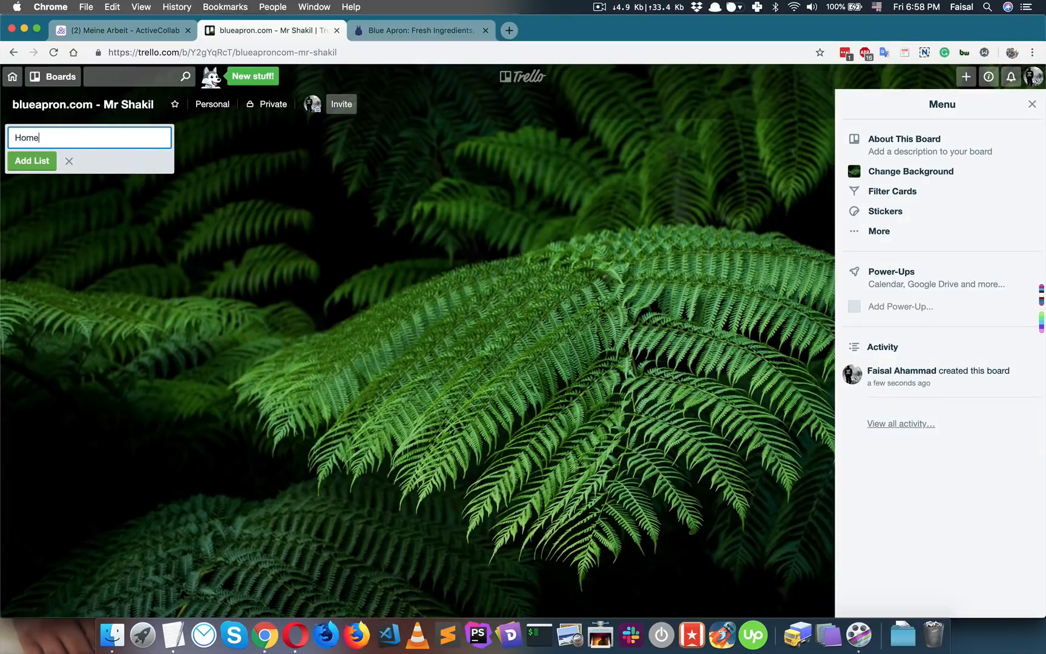
key(Return)
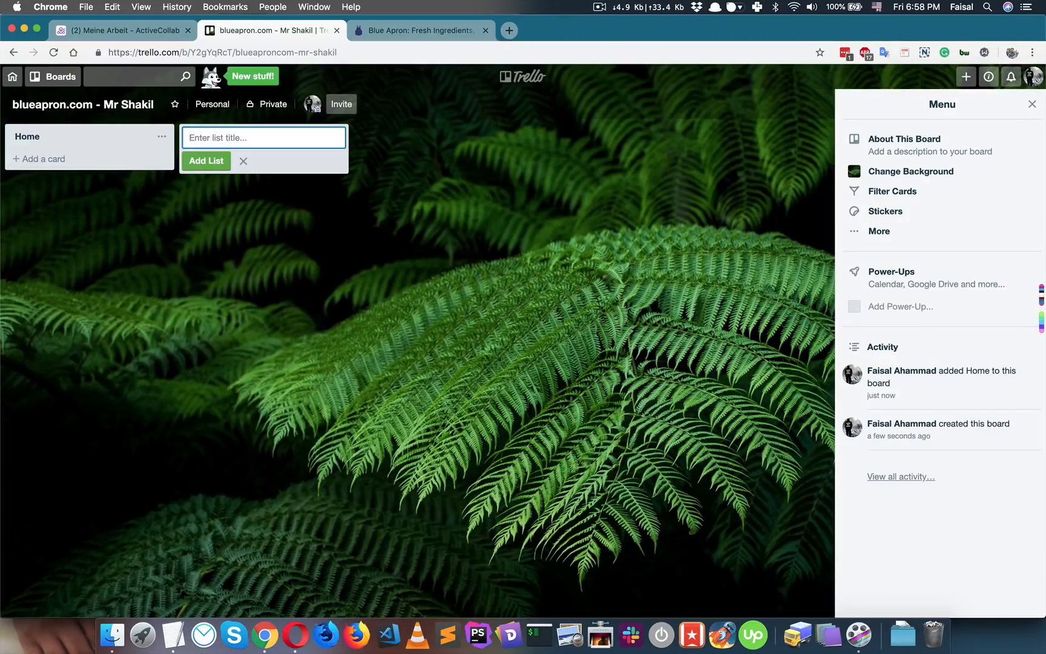
text(Others)
key(Return)
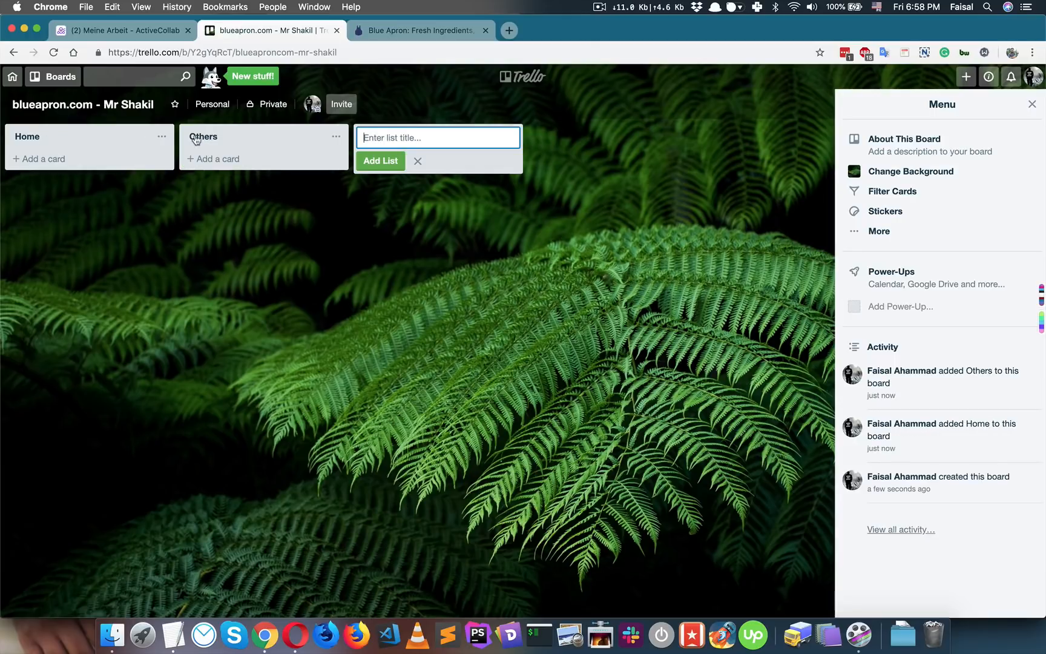
click(226, 138)
click(226, 138)
text(Pages)
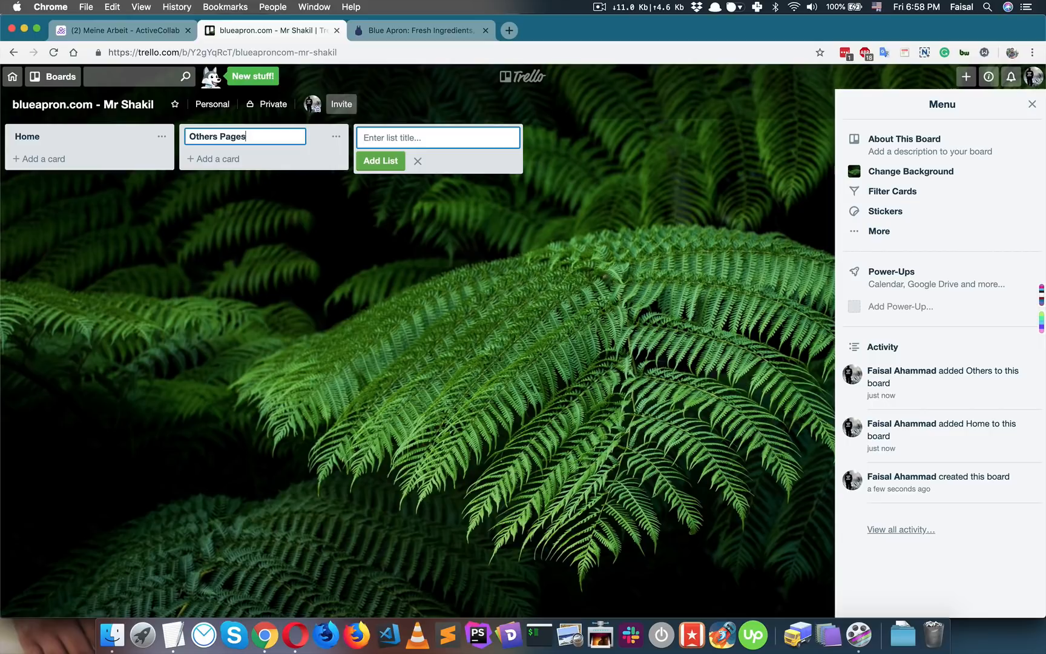
key(Return)
- Add the Access and Discussion lists
click(386, 134)
text(Access)
key(Return)
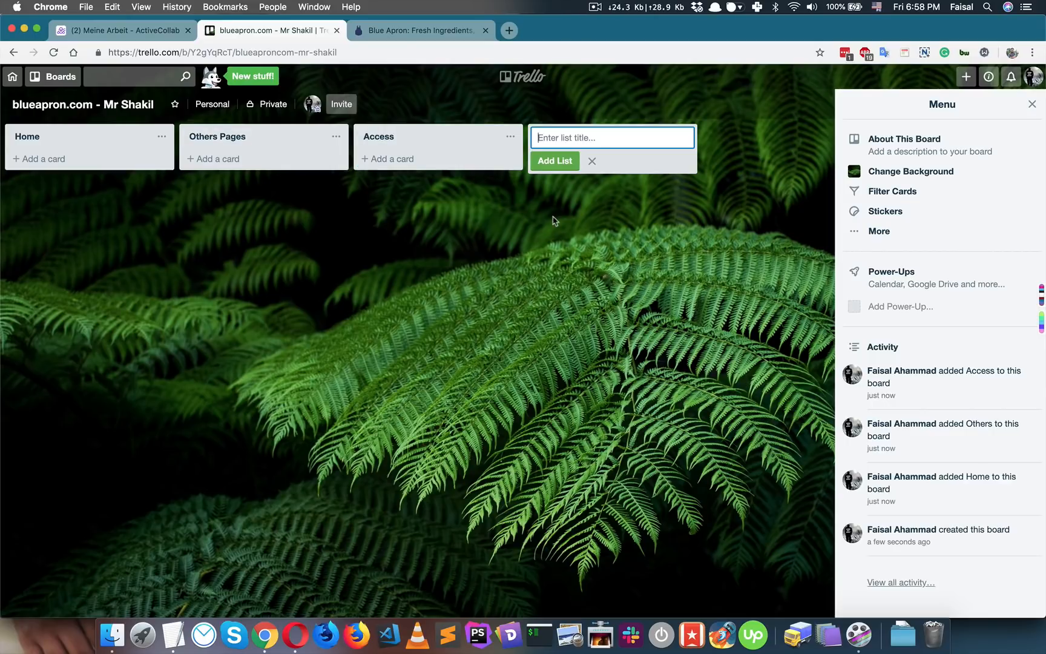
text(Disu)
key(BackSpace)
text(cussion)
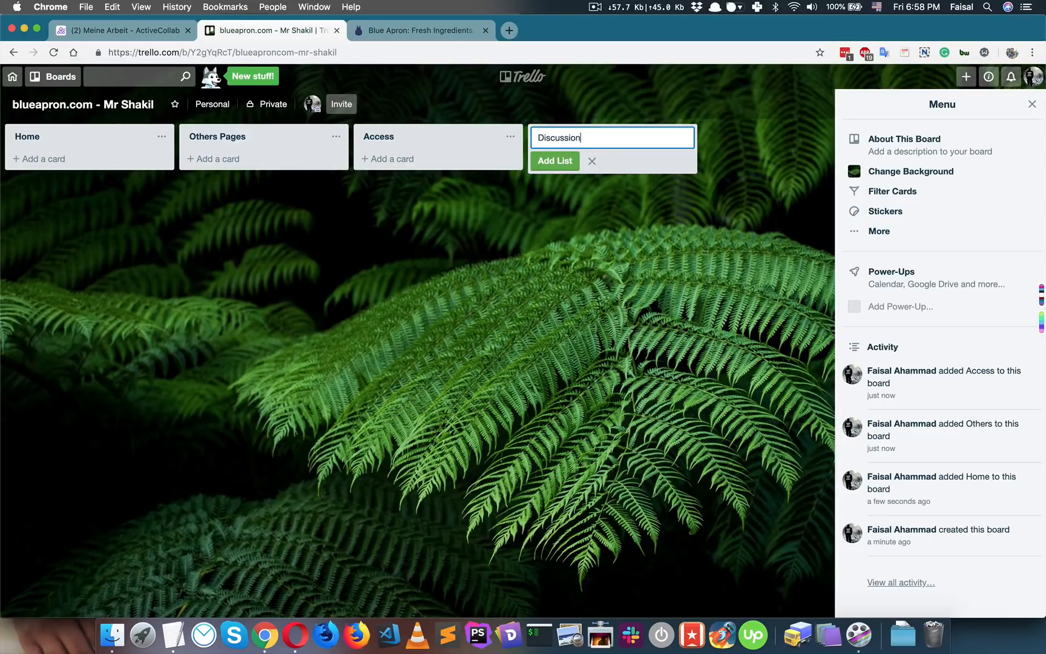
key(Return)
- Add Slider/Hero and How It Works cards to the Home list, checking the Blue Apron page
click(111, 165)
text(Slider)
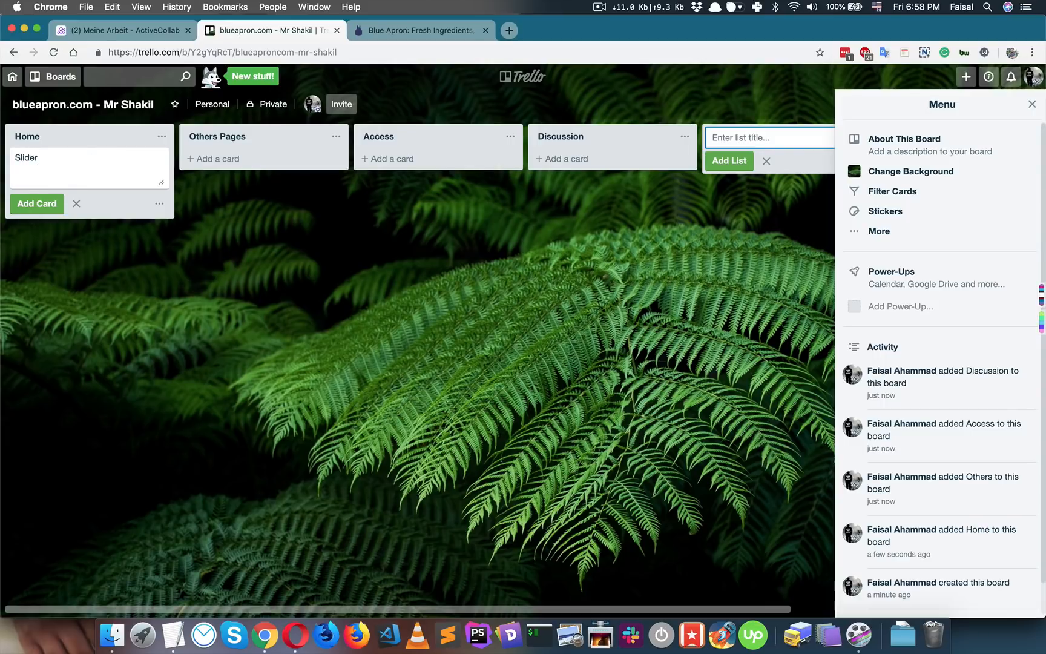
text(/Hero)
key(Return)
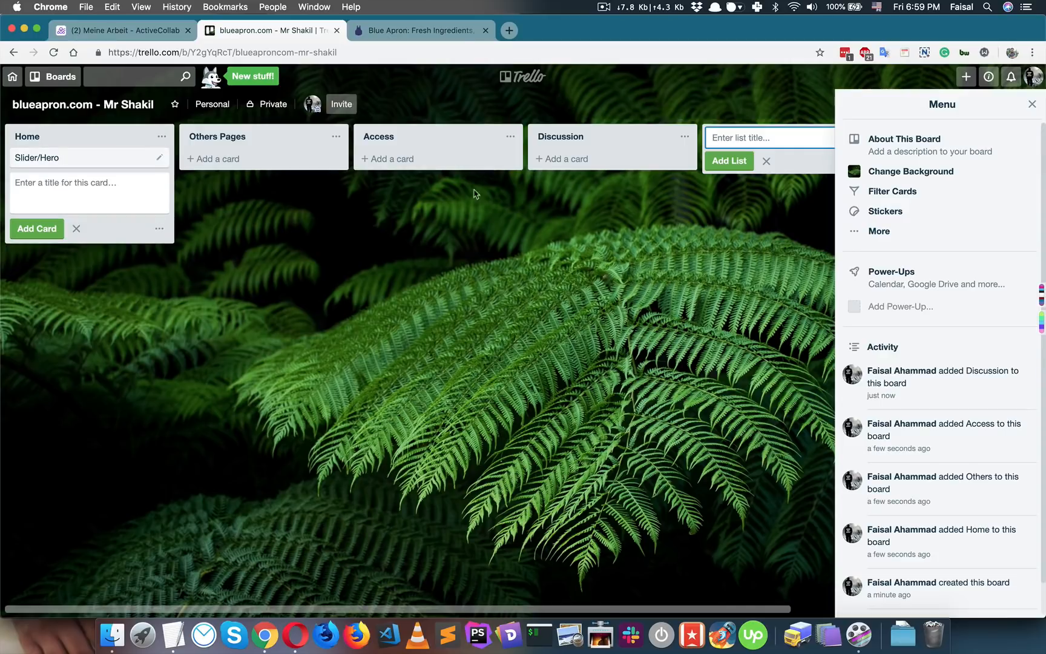
click(424, 30)
scroll(493, 285, down, 5)
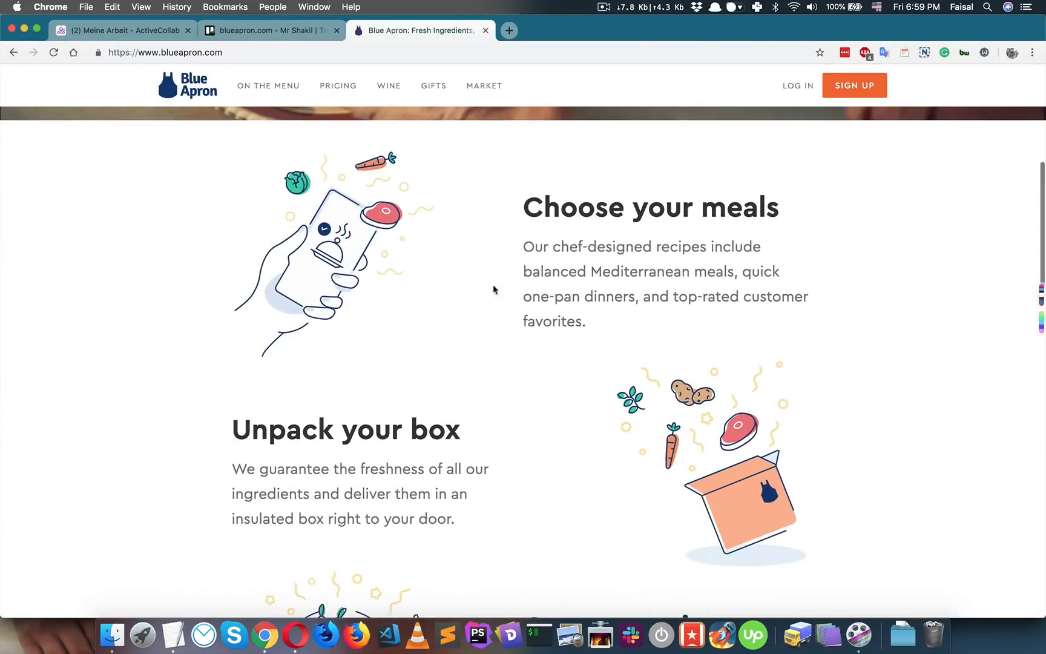
scroll(460, 350, down, 3)
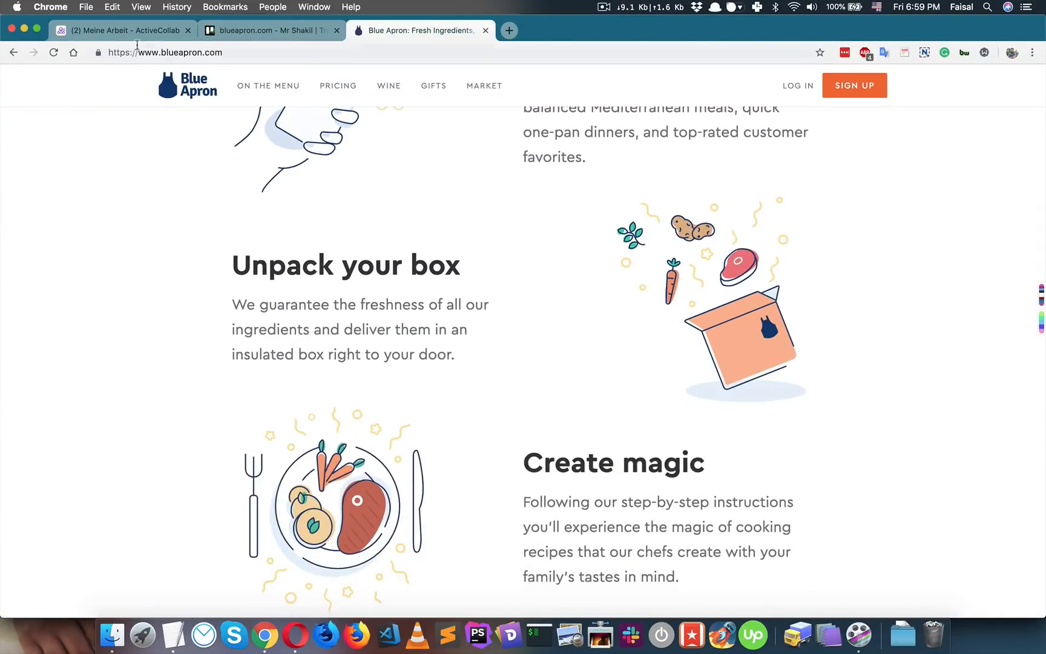
click(131, 33)
click(283, 30)
text(How It Wor)
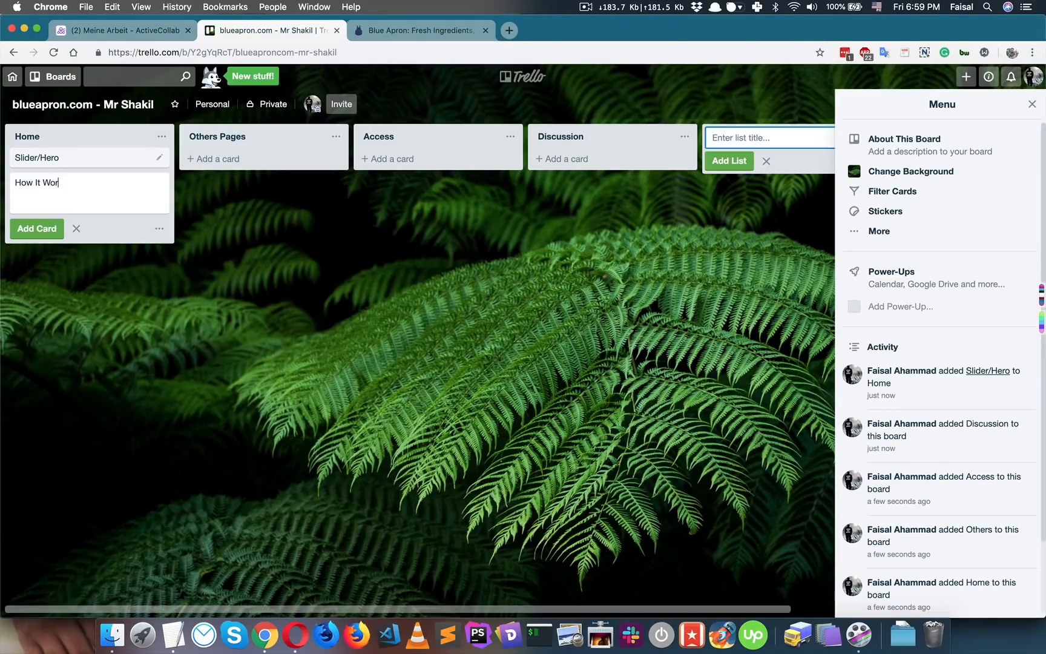
text(ks)
key(Return)
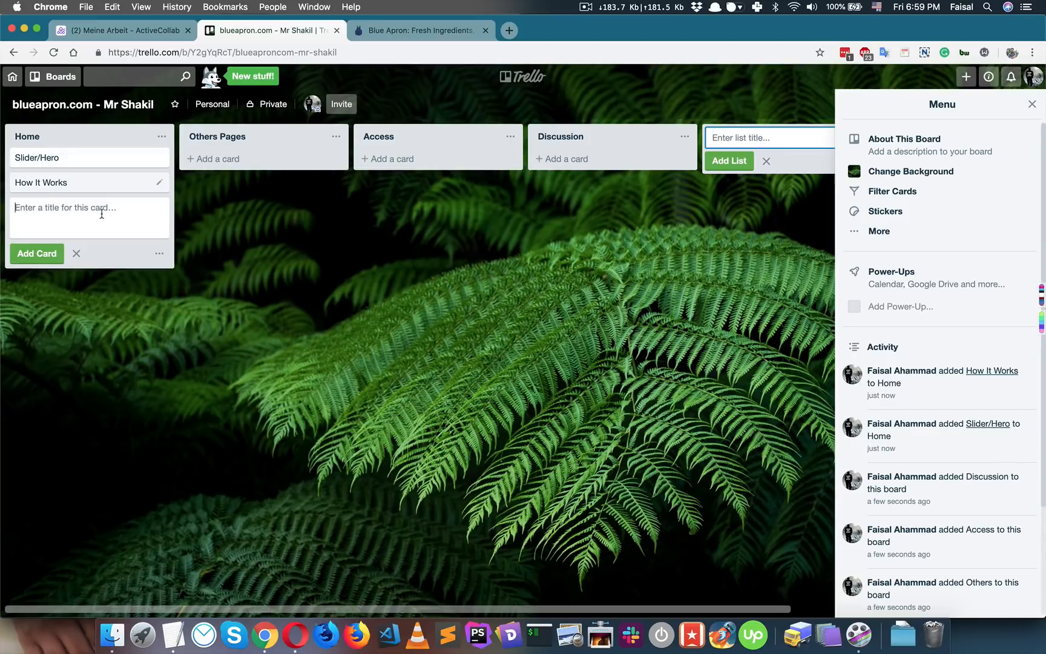
- Add What's Inside and C2A cards to Home, using the Blue Apron site for reference
click(437, 29)
scroll(416, 333, down, 8)
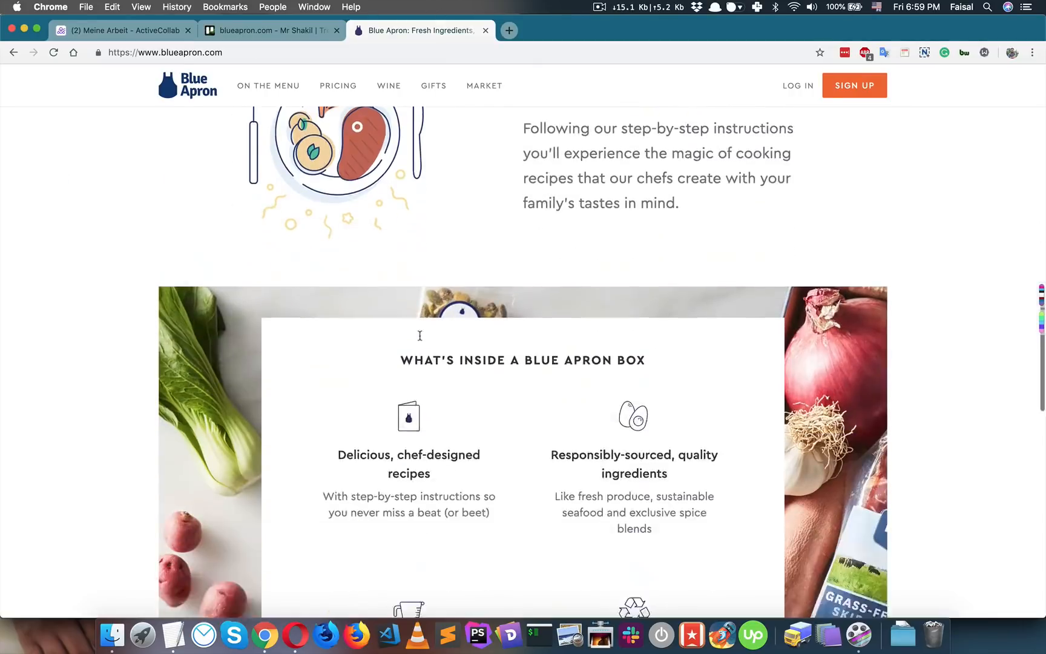
click(270, 30)
text(What's Inside)
key(Return)
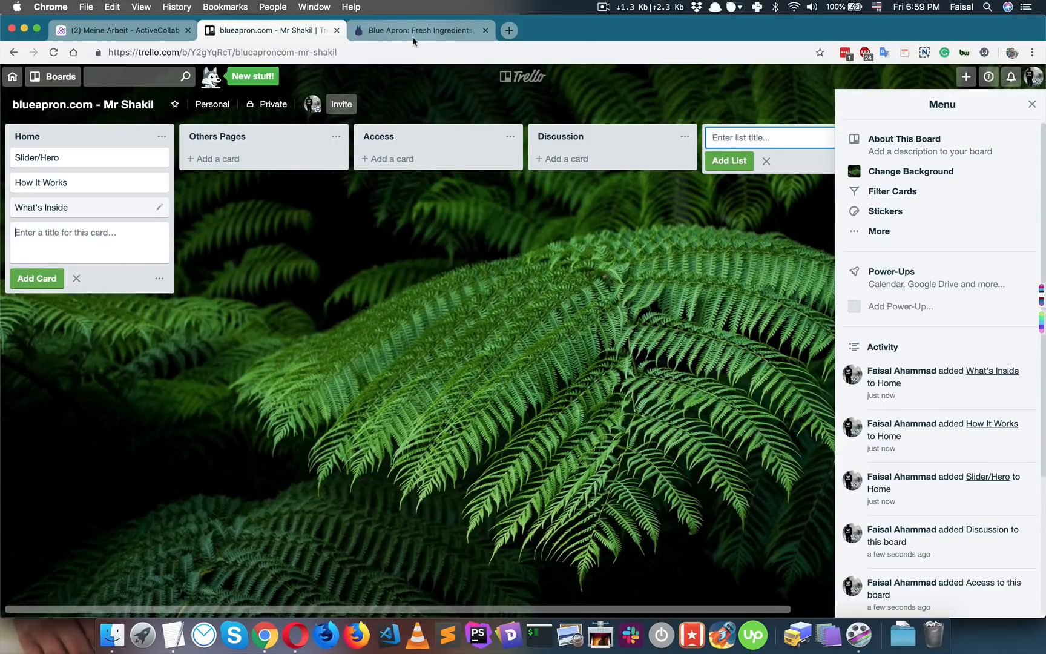
click(421, 31)
scroll(503, 349, down, 10)
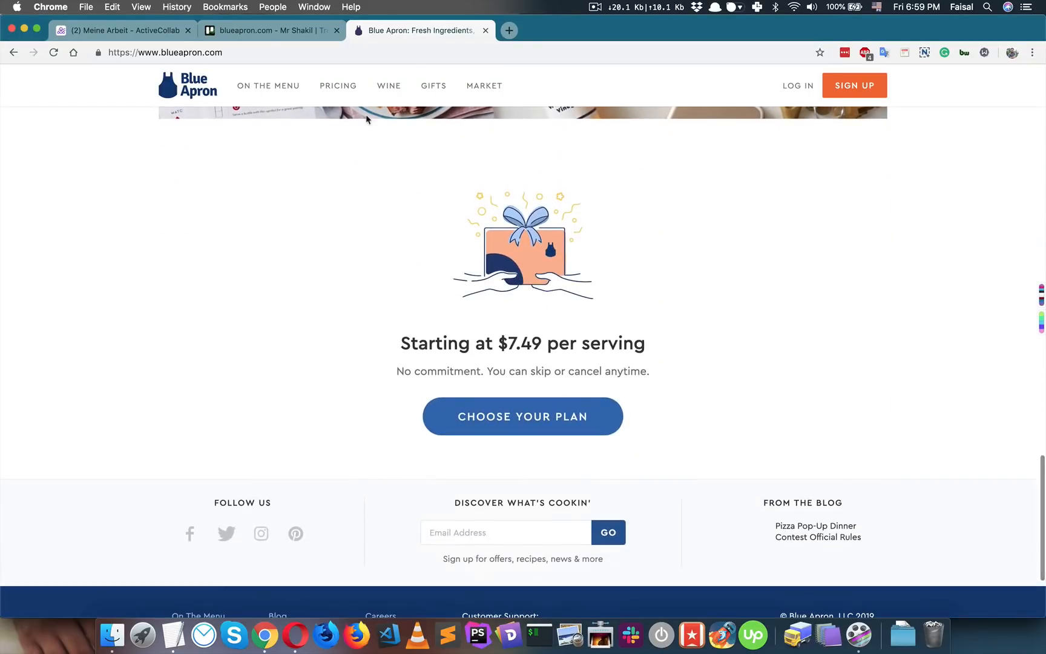
click(294, 38)
text(C)
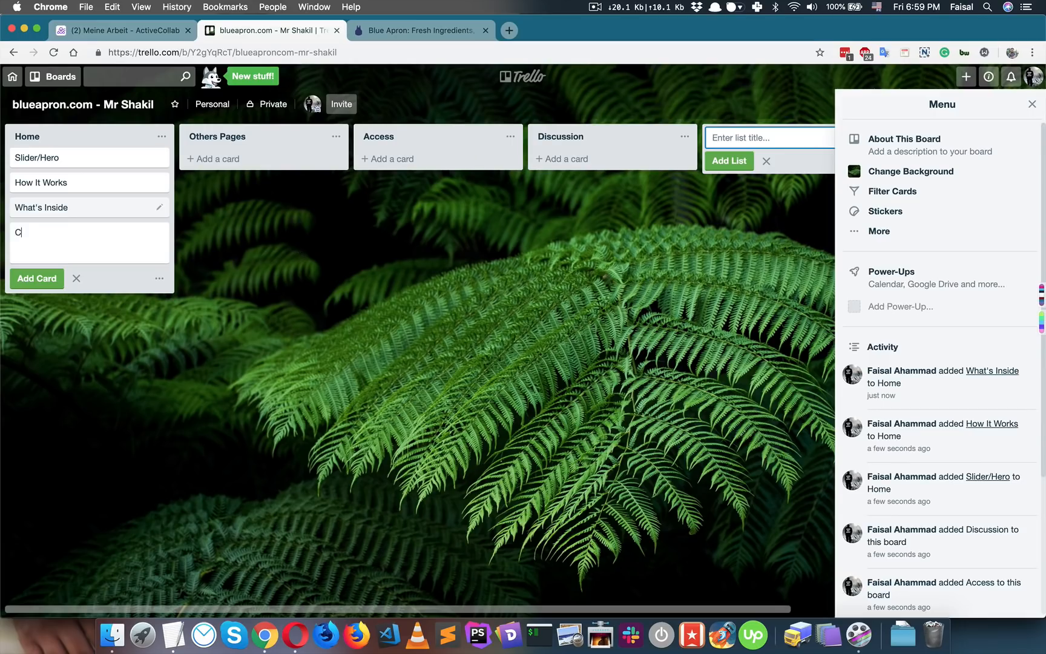
text(2A)
key(Return)
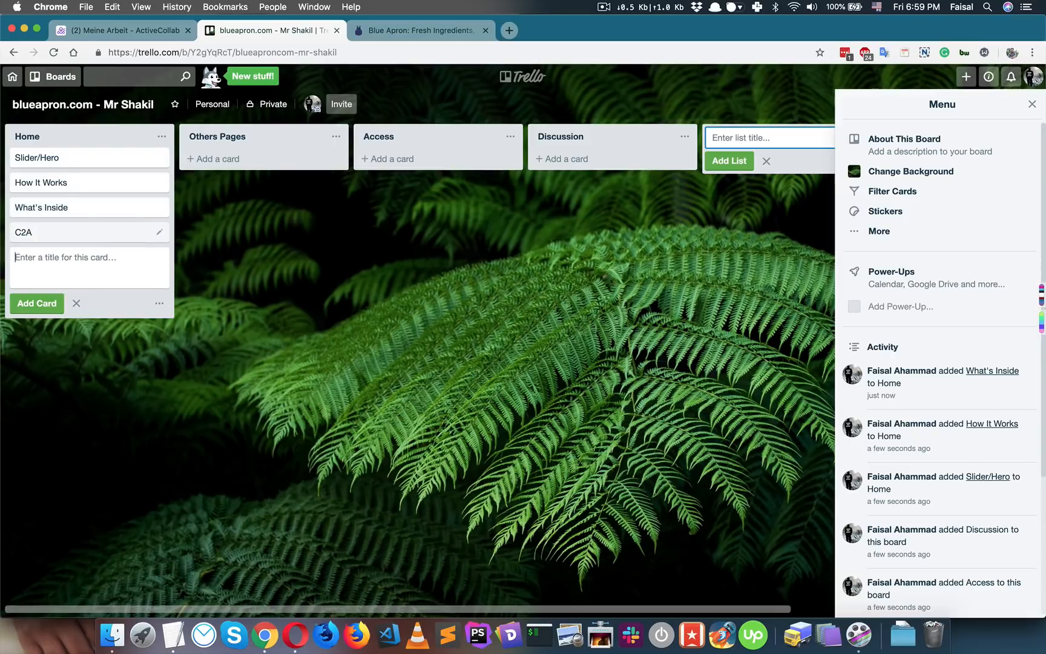
- Add a General card to the Discussion list and close the card composers
click(424, 31)
scroll(464, 257, down, 5)
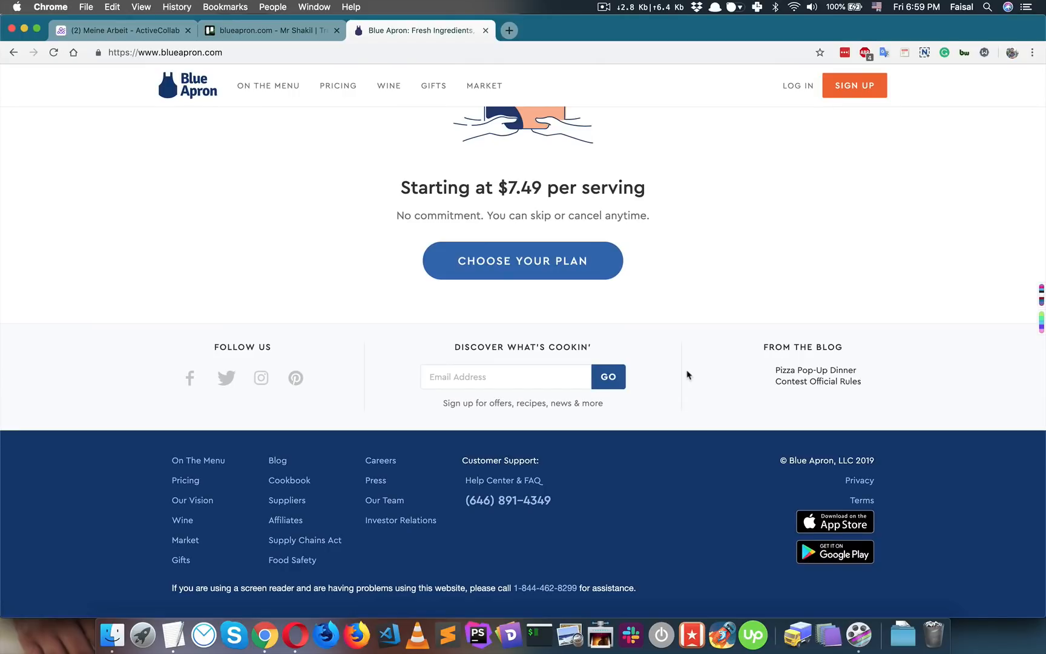
scroll(687, 375, up, 20)
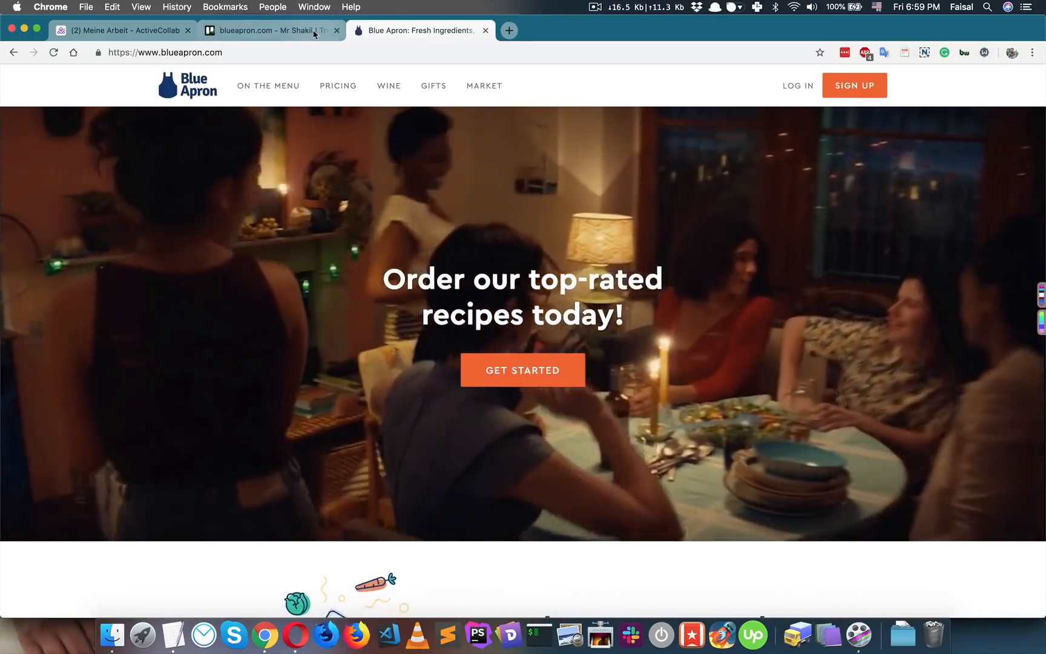
click(314, 34)
click(264, 159)
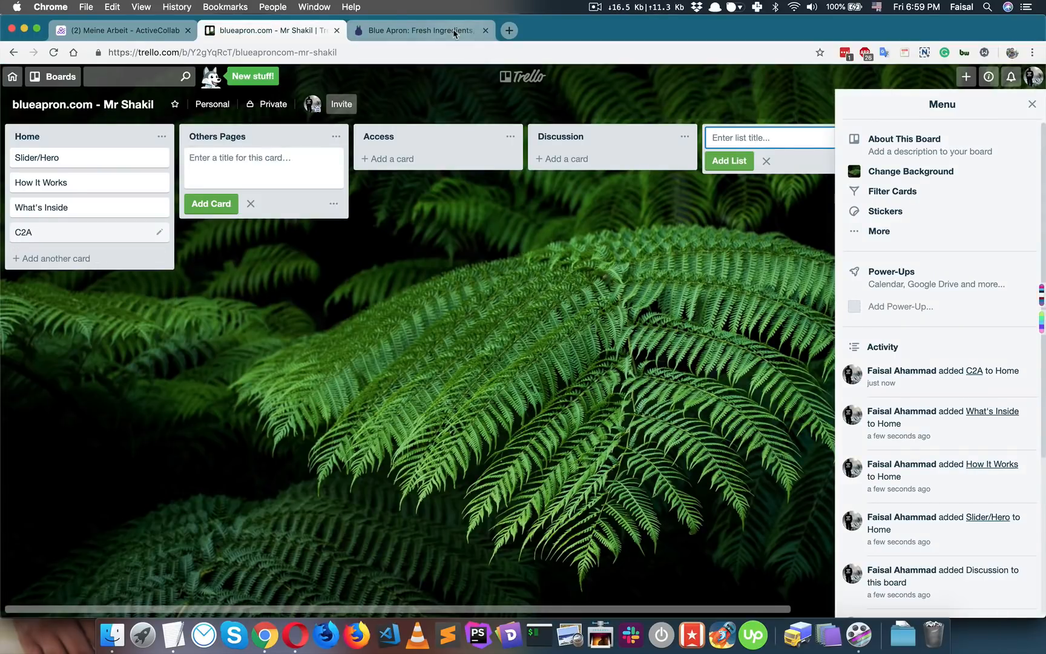
click(630, 162)
text(Genera)
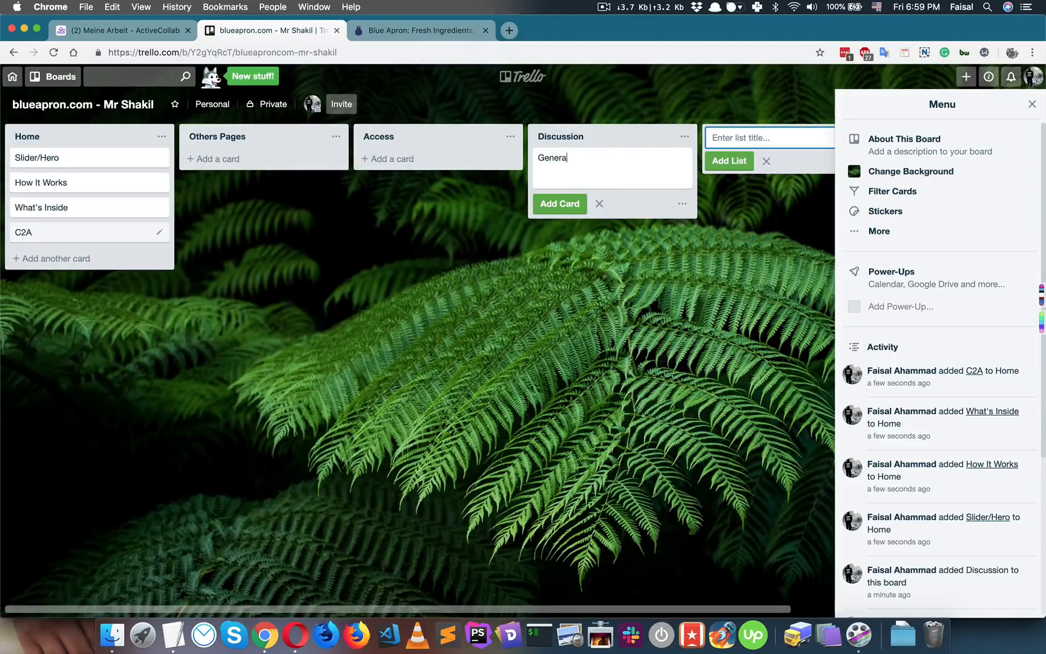
text(l)
key(Return)
click(446, 270)
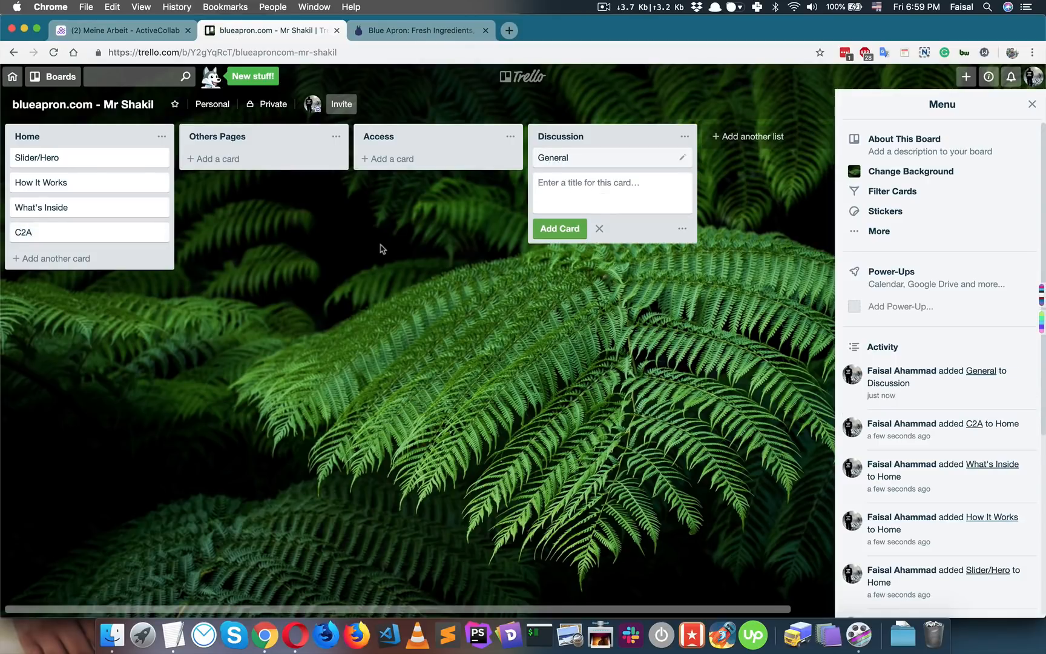
click(381, 245)
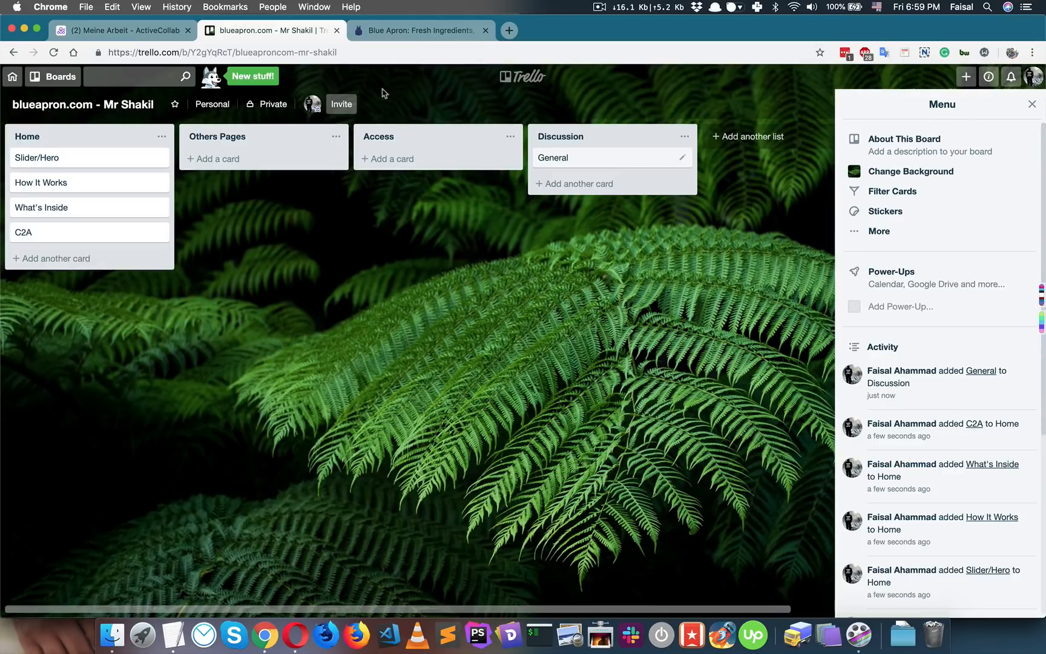
- Generate and copy a shareable invite link for the board
click(348, 106)
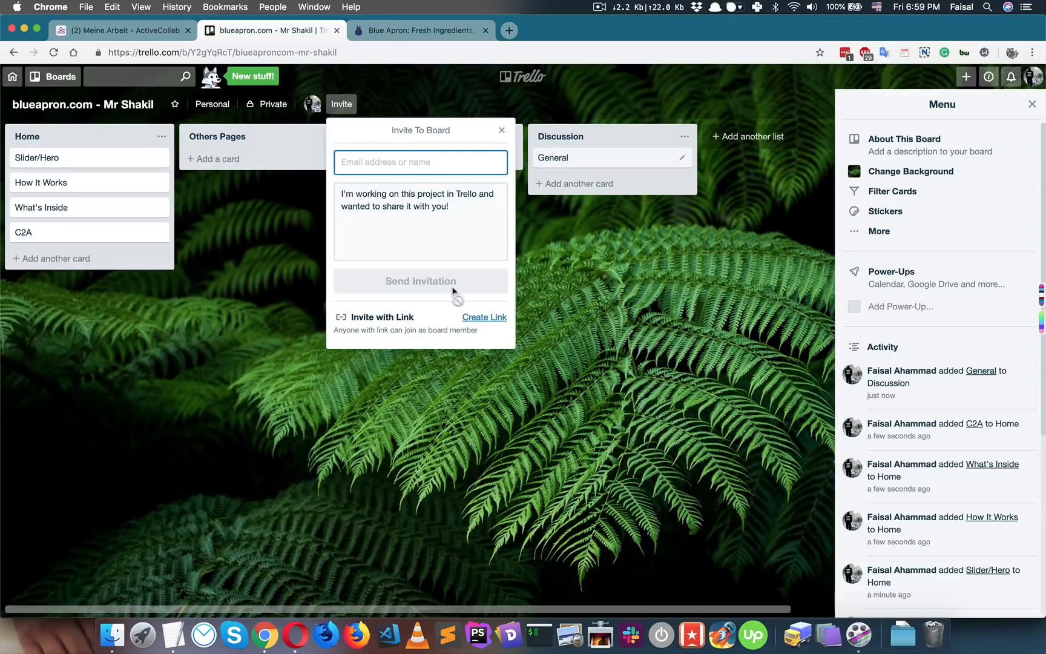
click(475, 321)
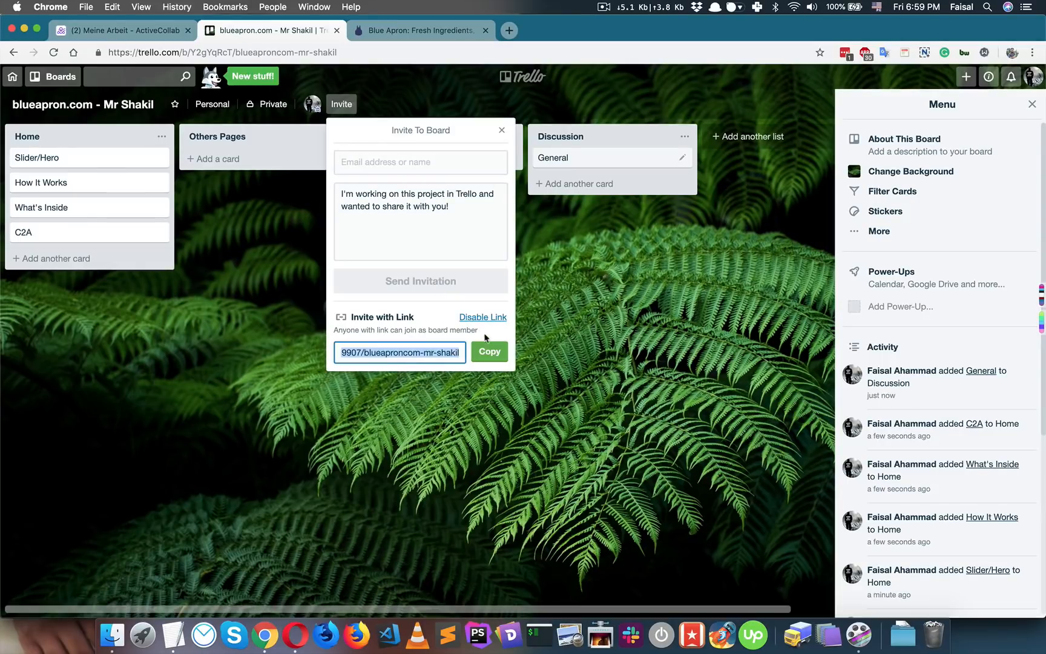
click(431, 317)
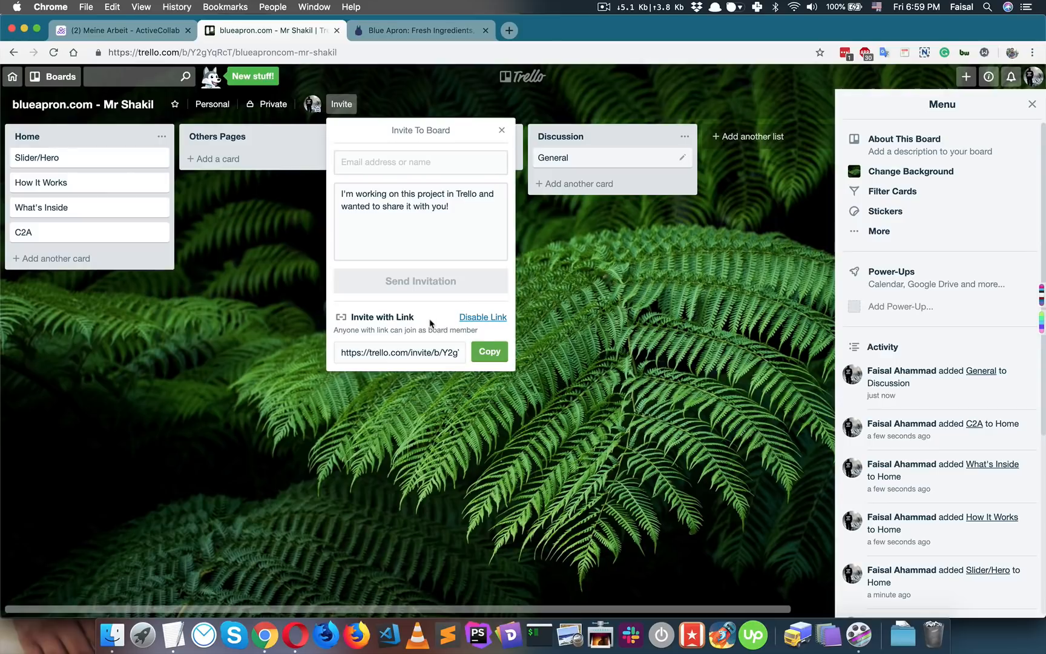
click(475, 352)
- Invite the client by name as a board member and send the invitation
click(414, 164)
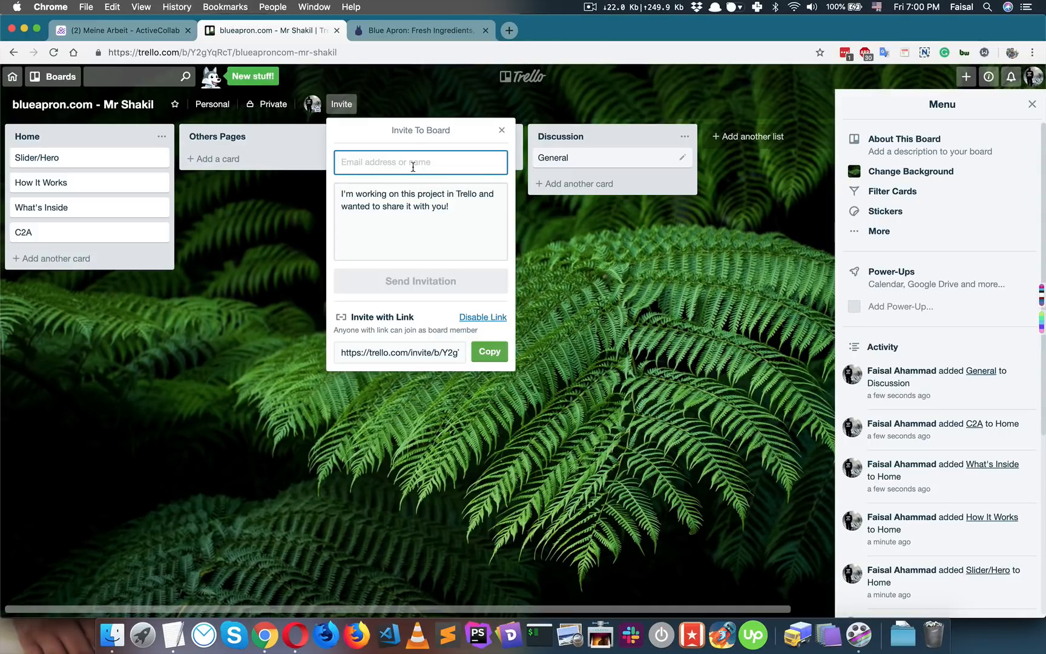
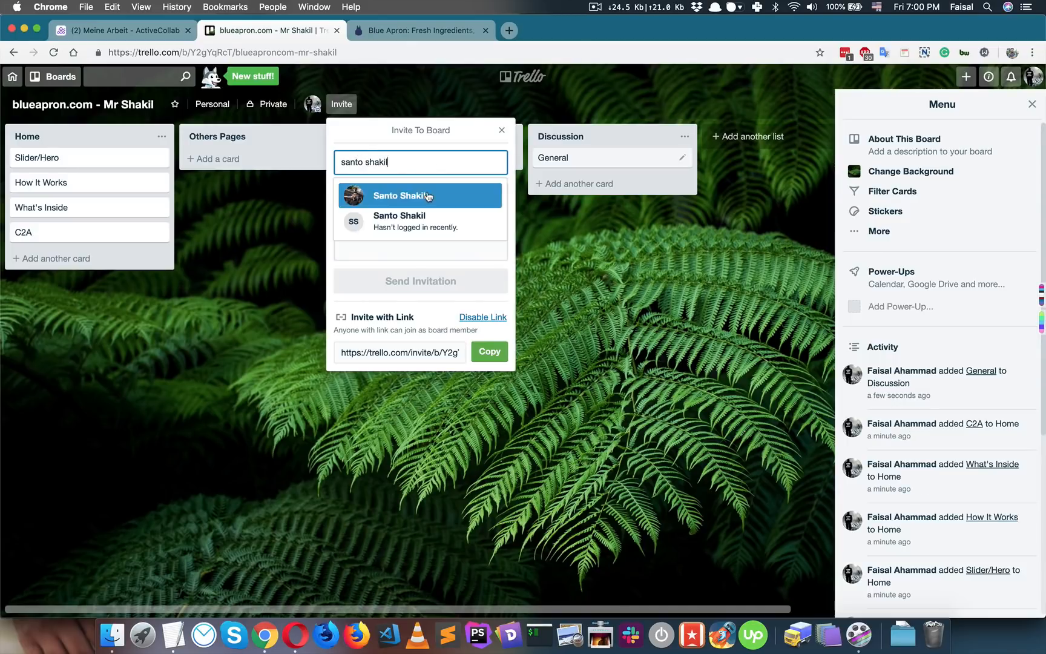
click(431, 193)
click(456, 284)
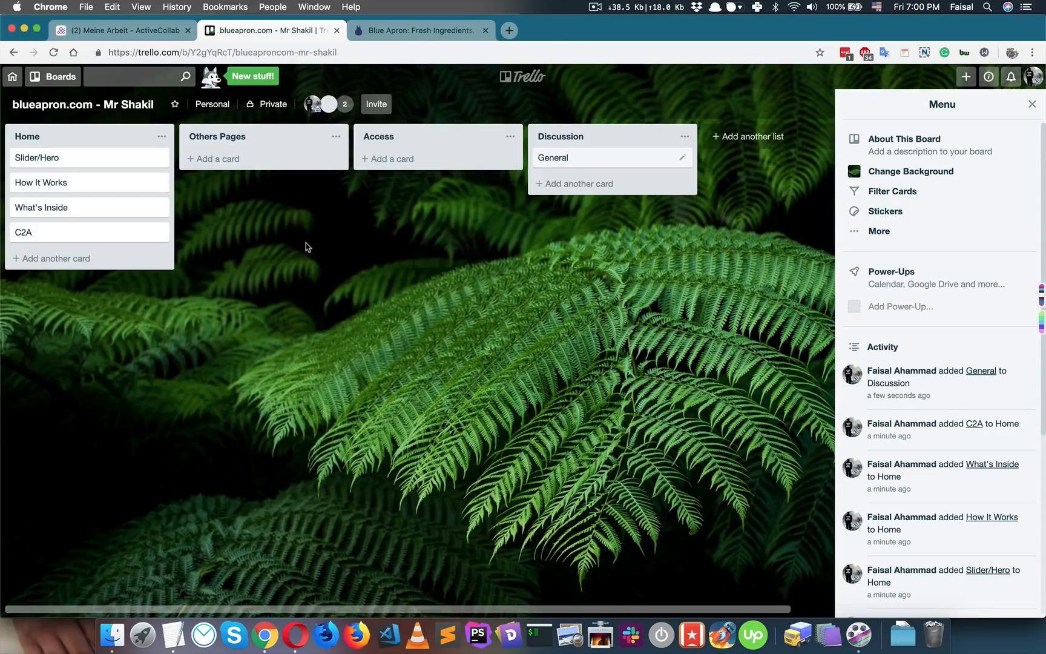
click(553, 158)
click(415, 324)
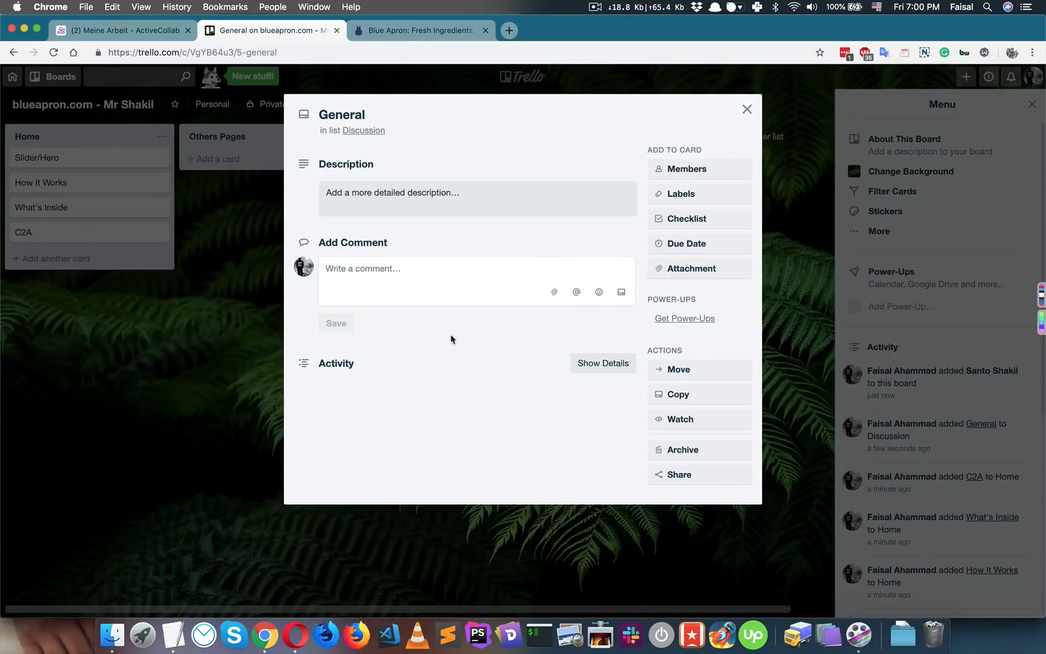
click(438, 289)
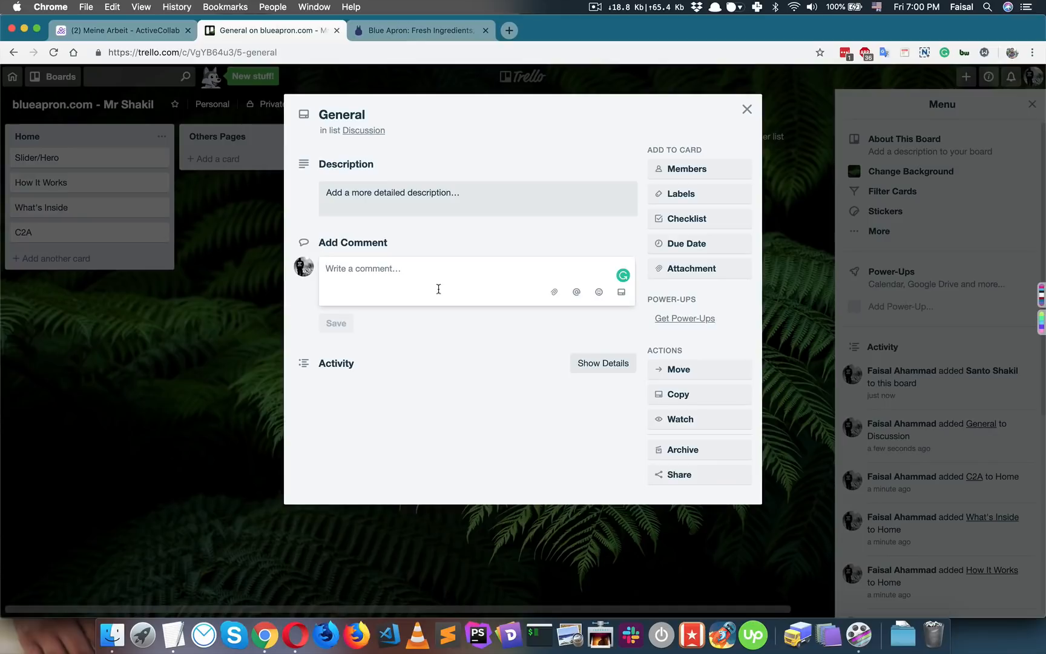
text(@s)
key(Return)
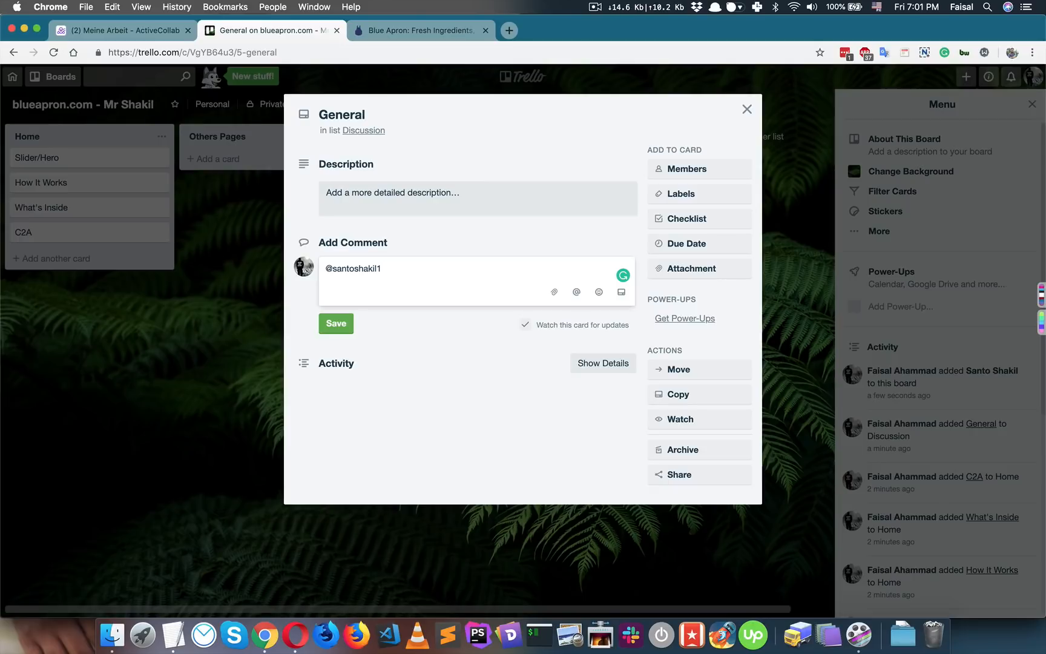
- Post the comment 'Hi, Nice to meet you. How many pages you want on the website?'
text(Hi,)
key(Return)
text(Nice to meet you. How many pages you want on the website?)
key(super+Return)
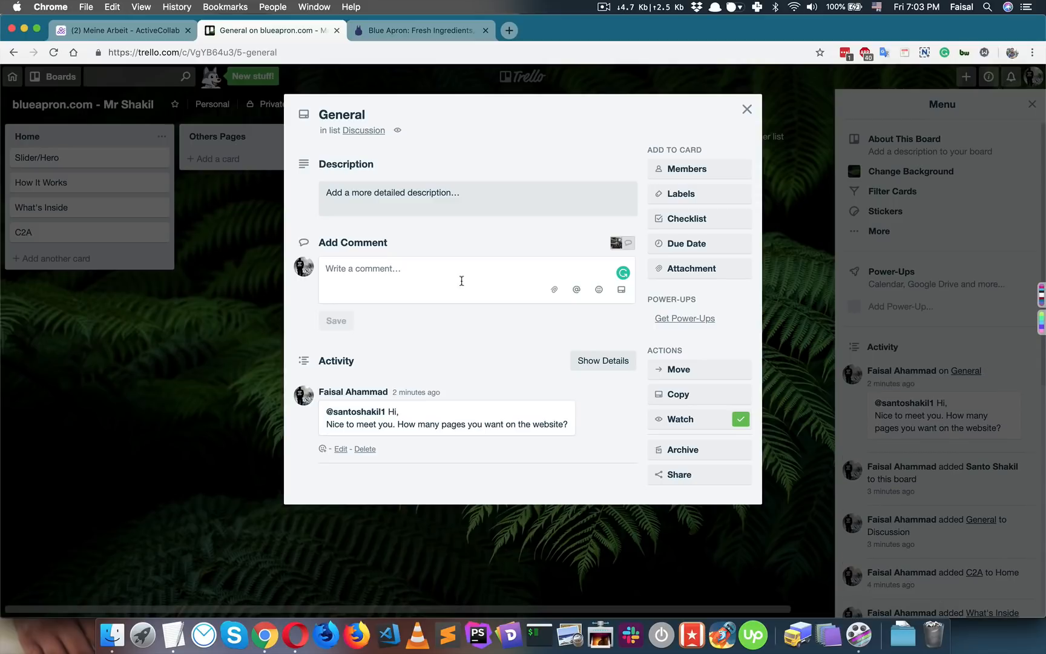
click(461, 281)
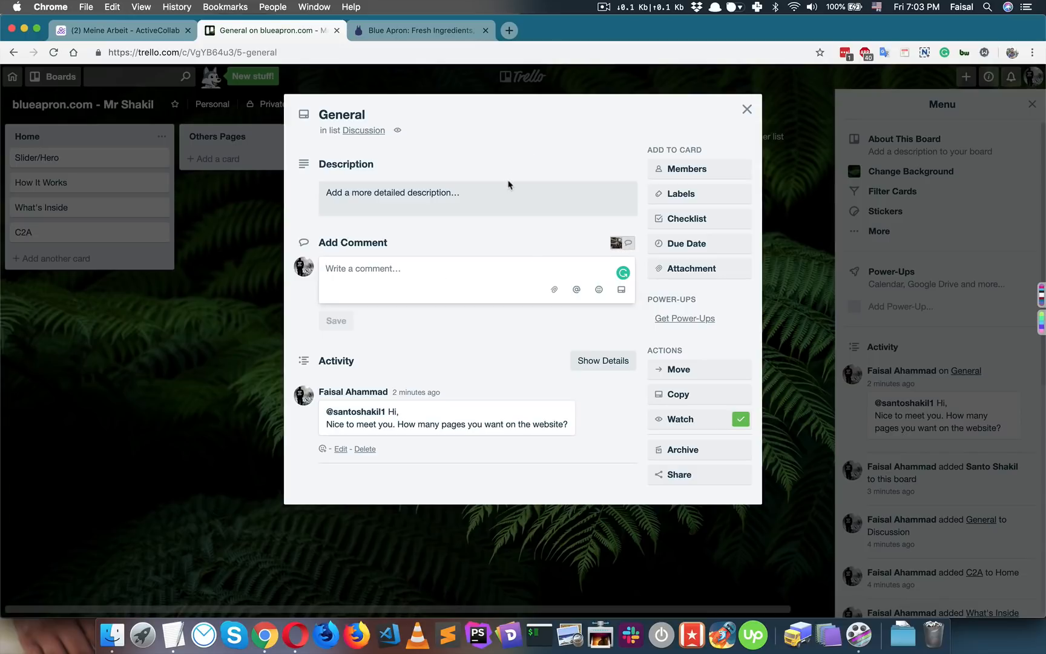
scroll(460, 443, down, 1)
scroll(460, 443, down, 3)
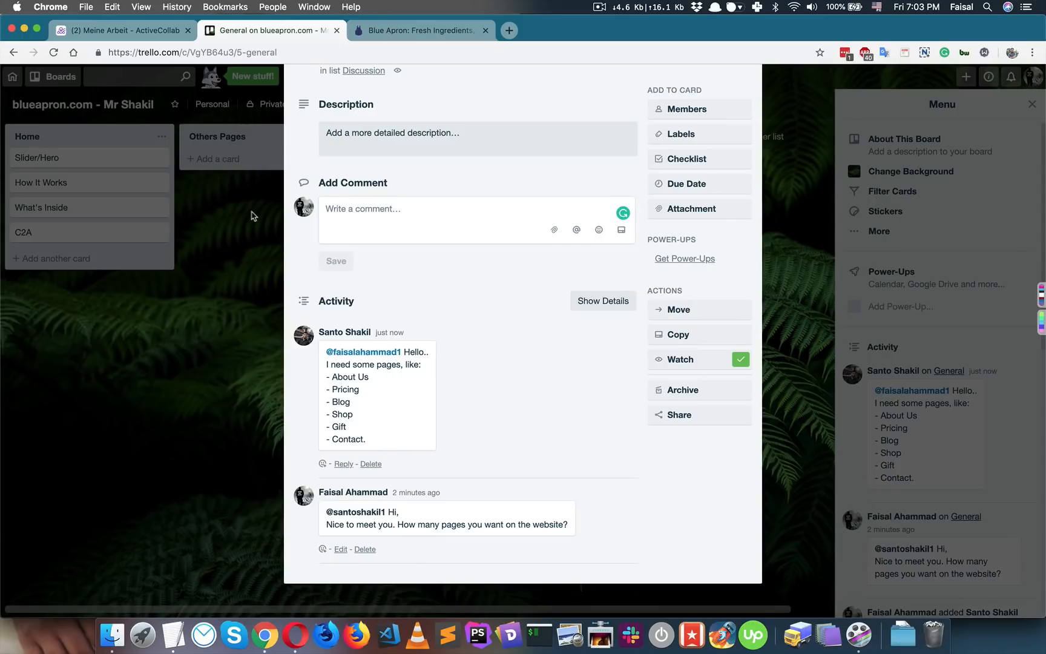
- Add About and Pricing cards to the Others Pages list
click(231, 174)
click(221, 159)
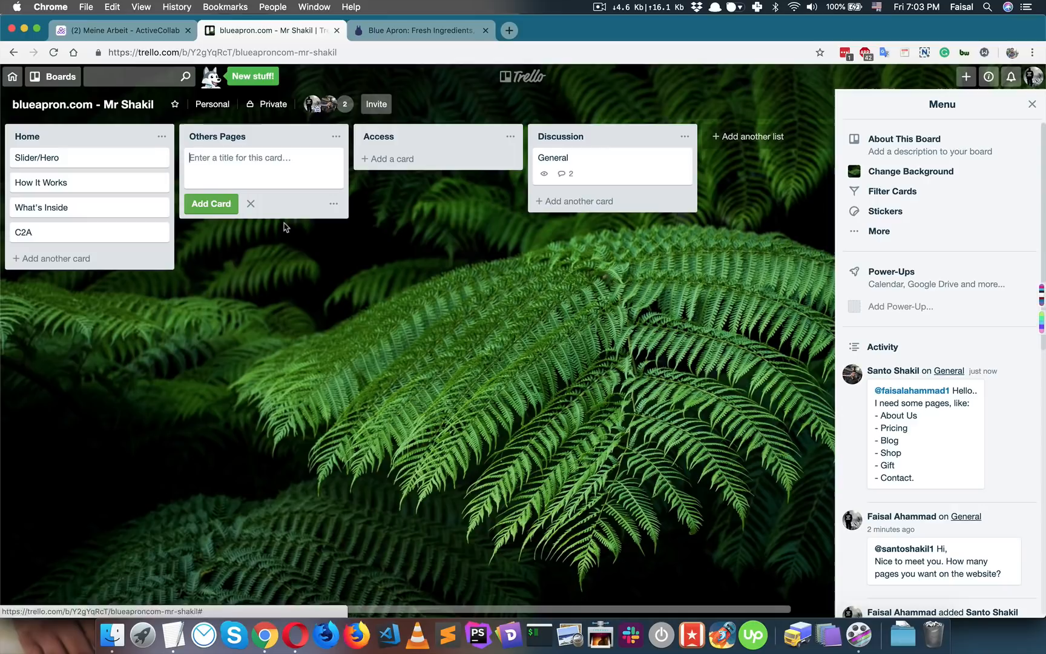
text(About)
key(Return)
text(Pricing)
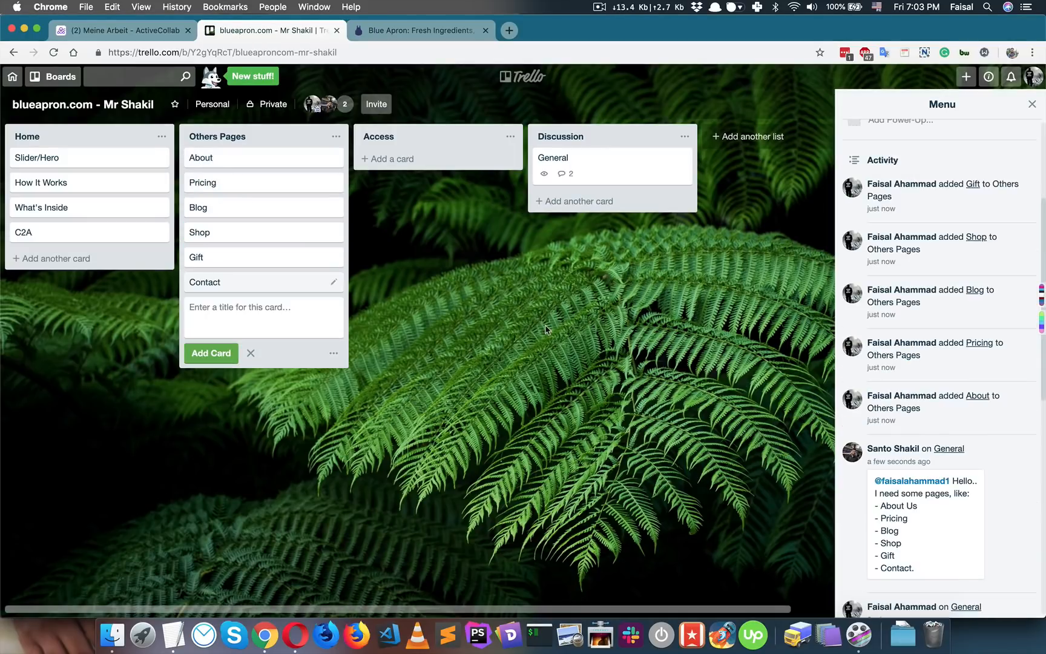
key(Escape)
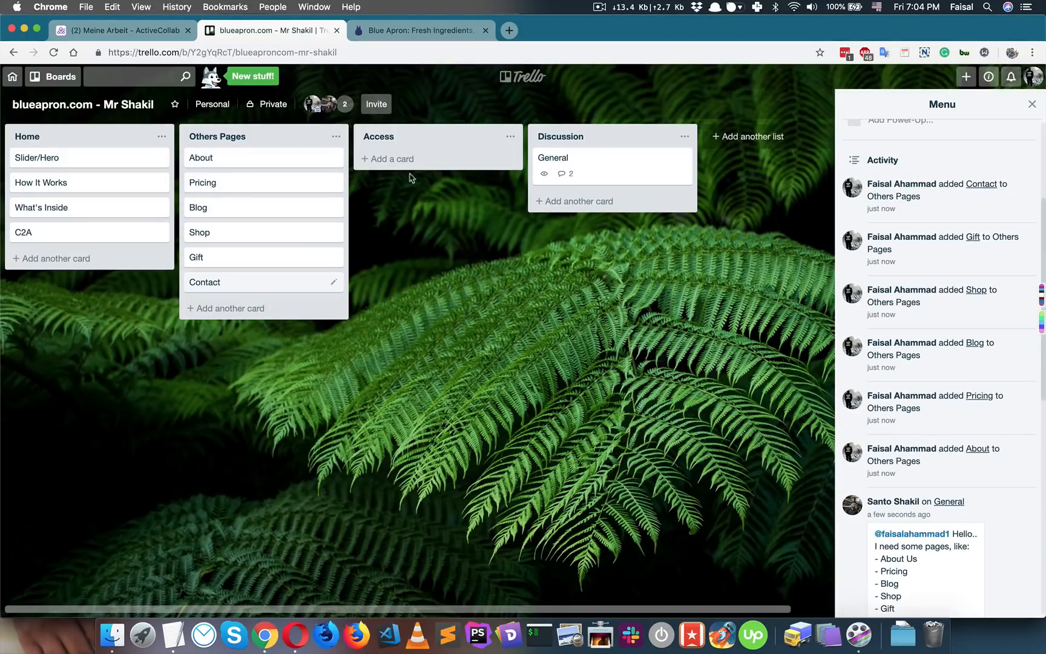
- Add cPanel, WordPress and MailChimp cards to the Access list
click(387, 159)
text(cPanel)
key(Return)
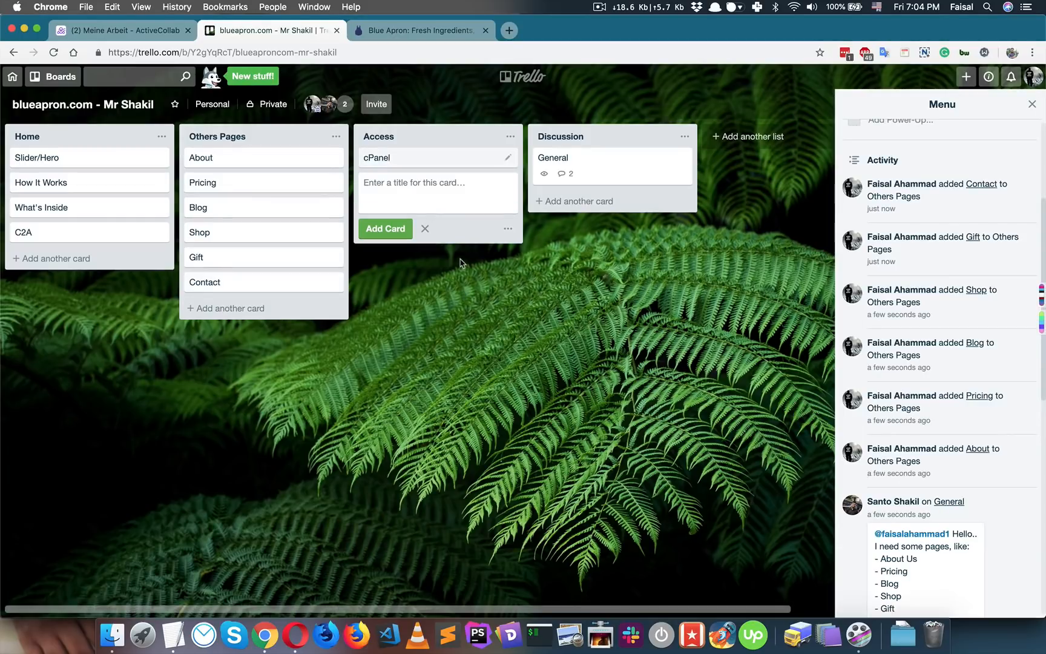
text(WordPress)
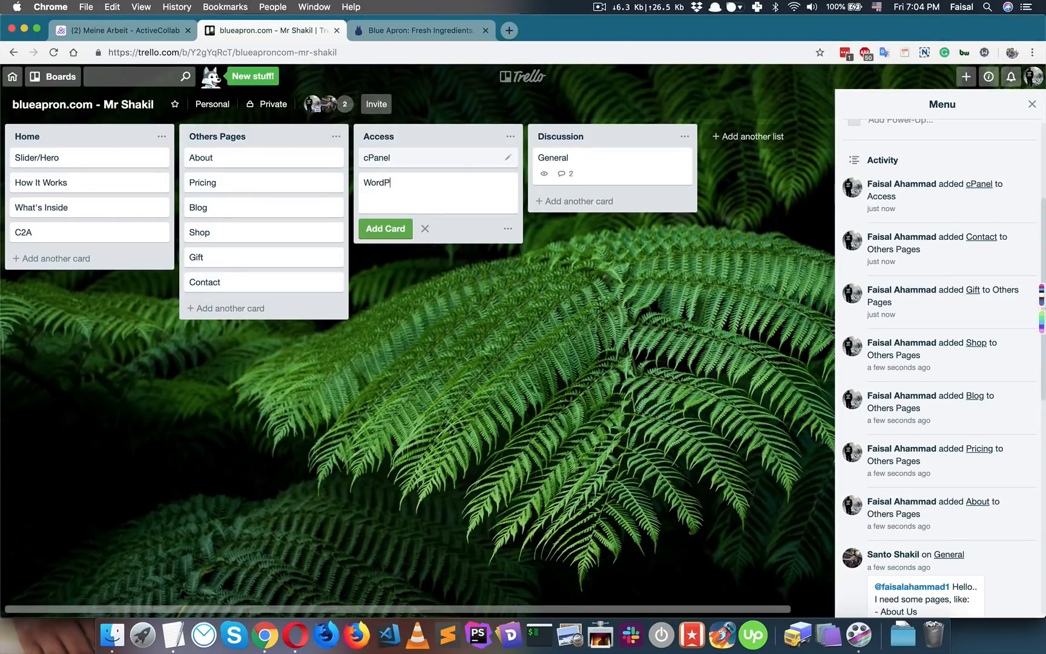
key(Return)
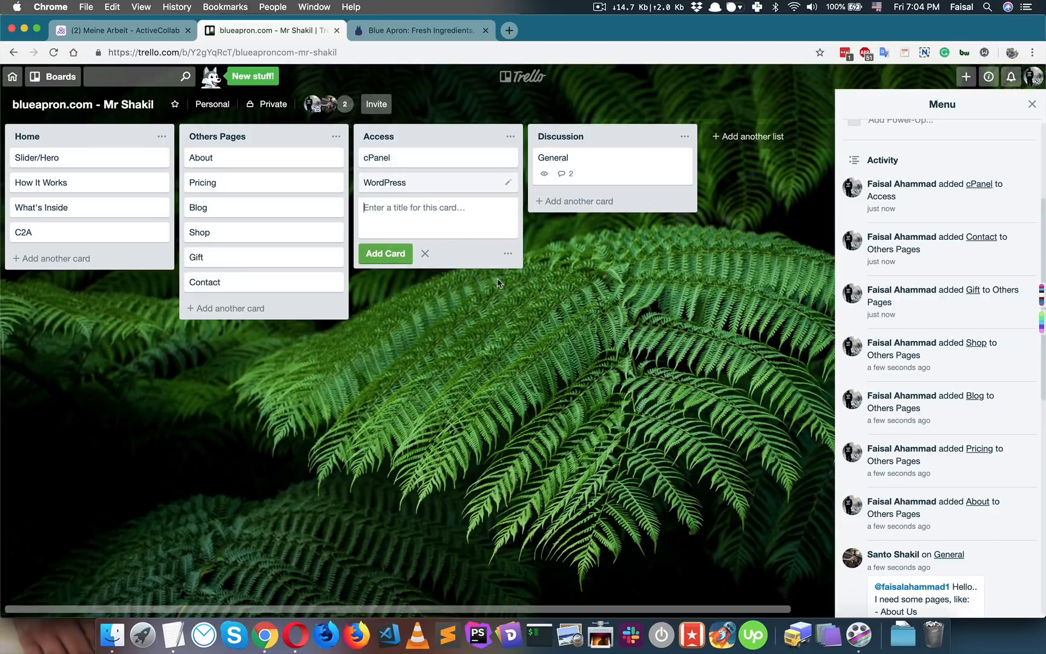
text(MailChimp)
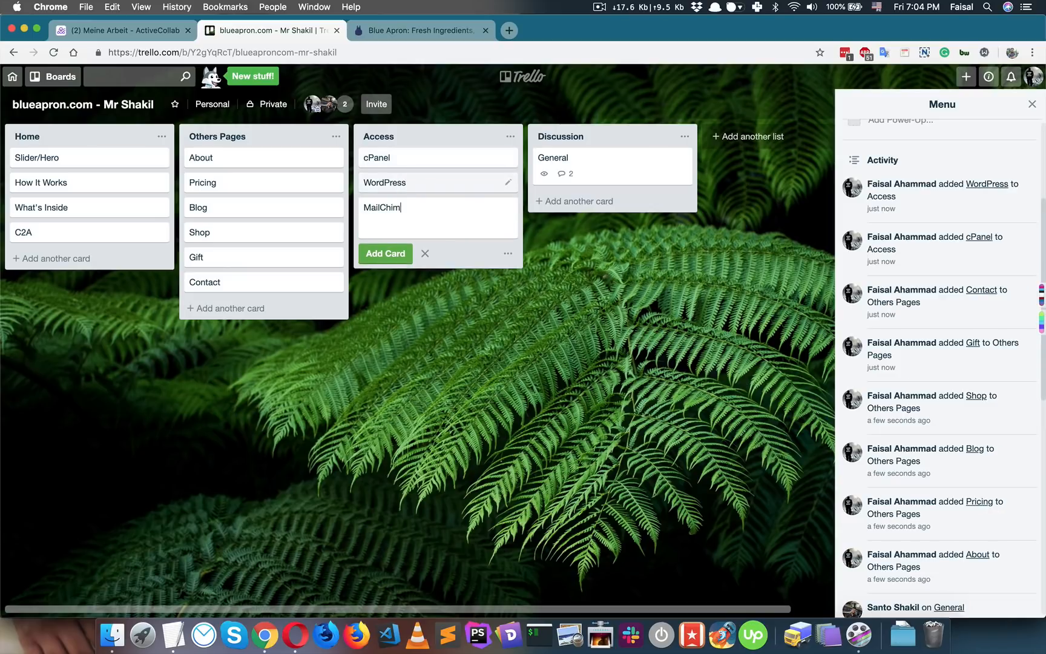
key(Return)
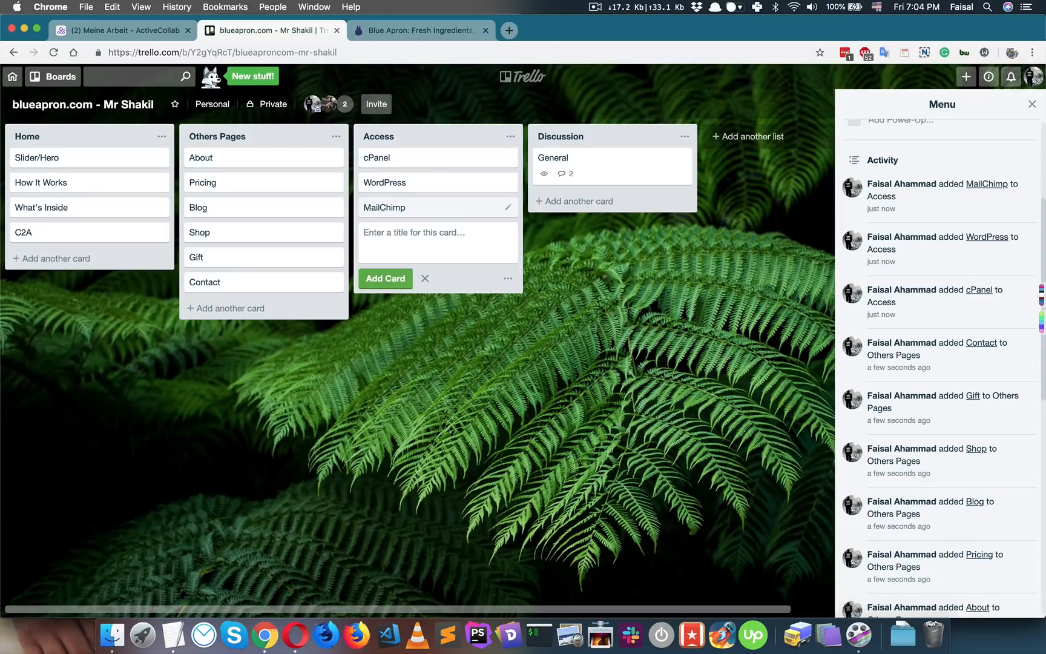
- Post a hosting-access request on cPanel, open WordPress, then read the client's cPanel reply
click(423, 161)
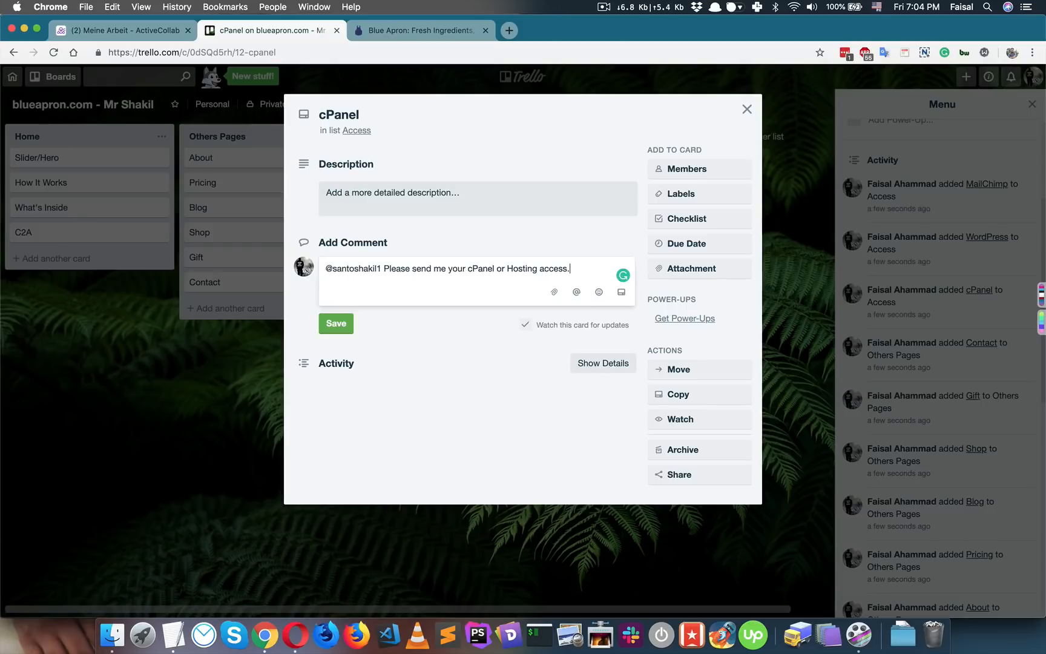
key(super+Return)
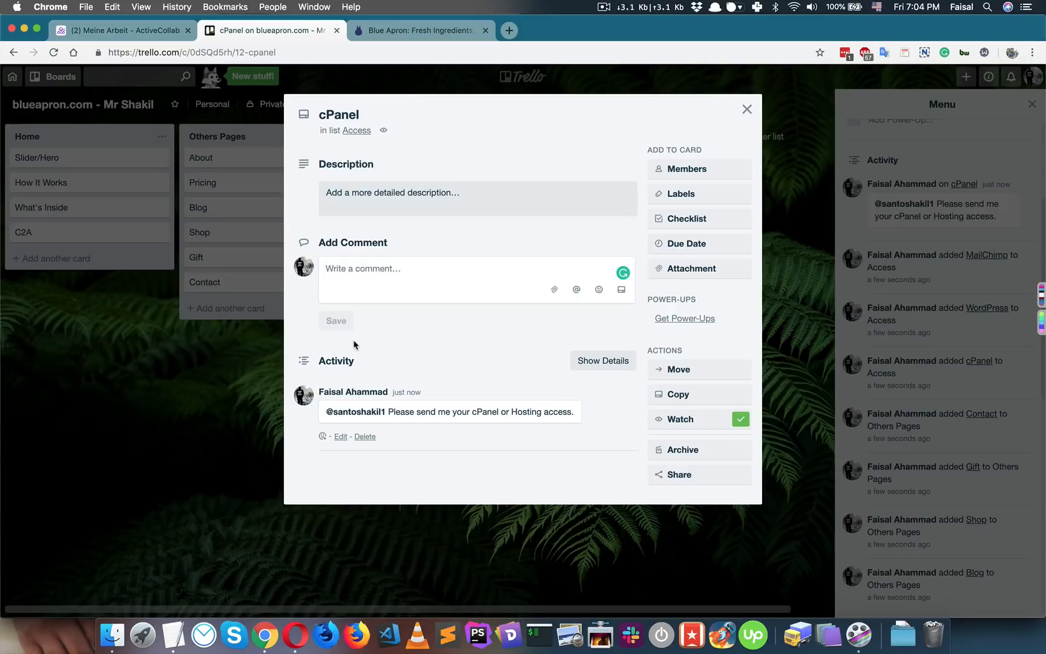
click(249, 359)
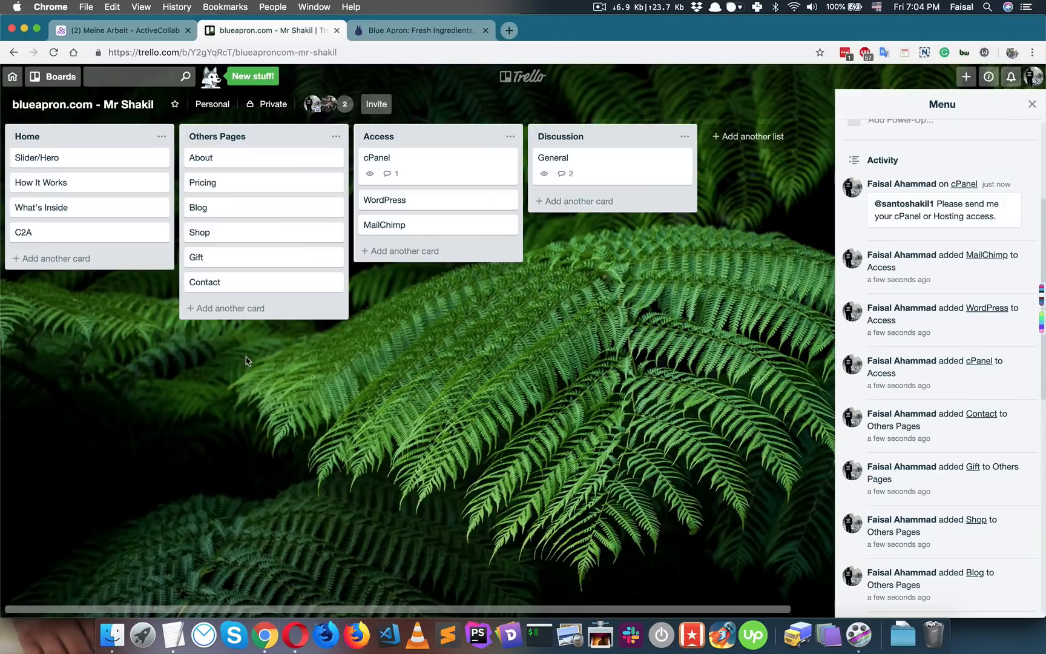
click(437, 202)
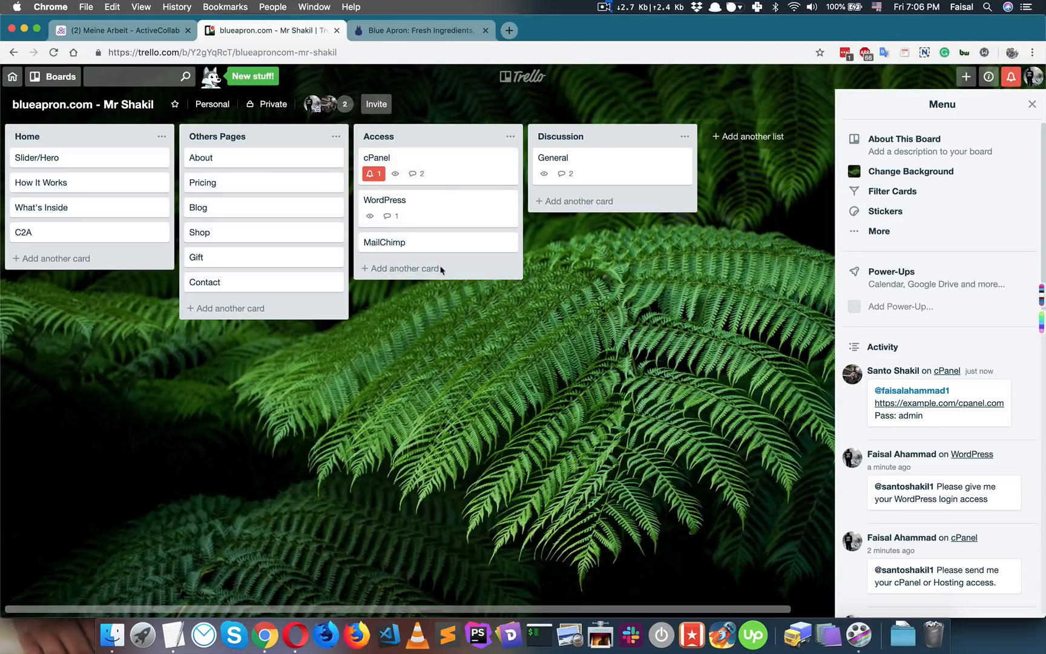
click(449, 183)
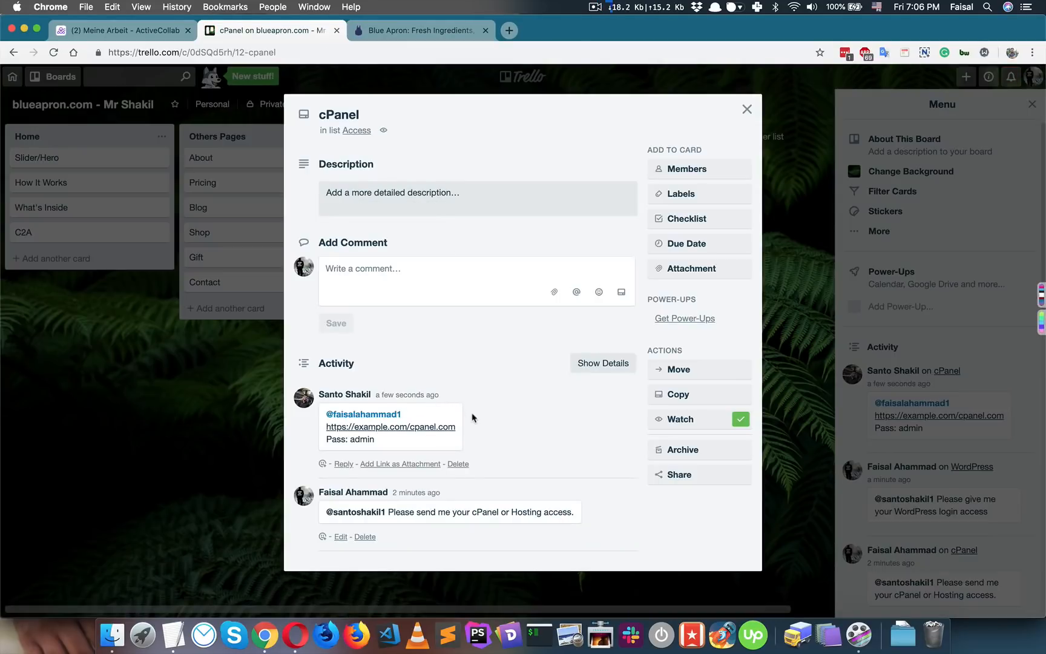
click(201, 409)
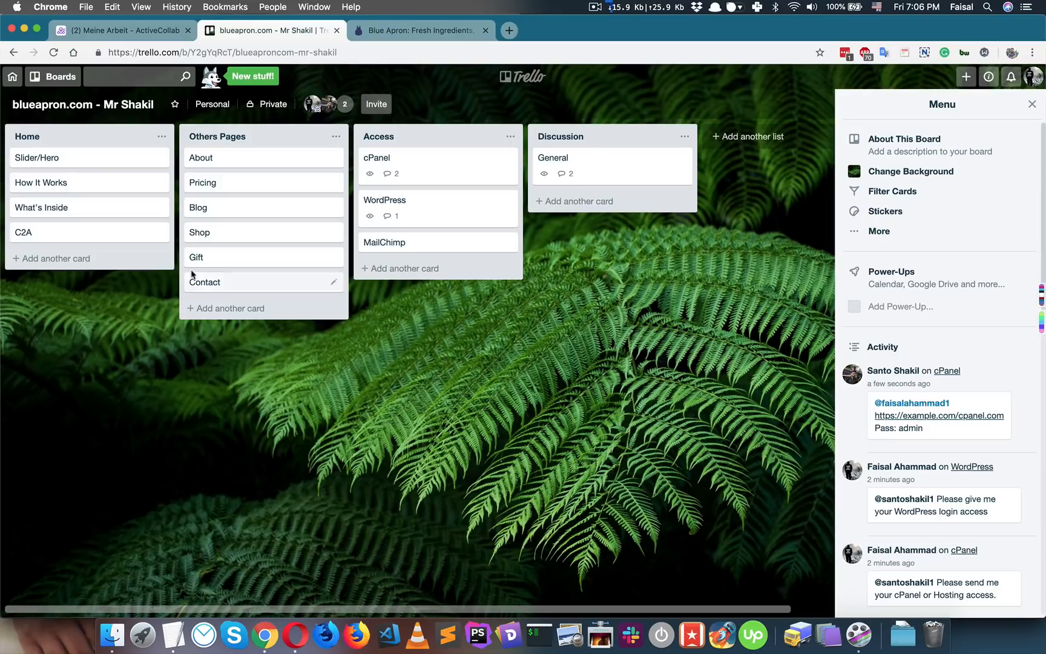
click(87, 161)
click(330, 270)
text(a)
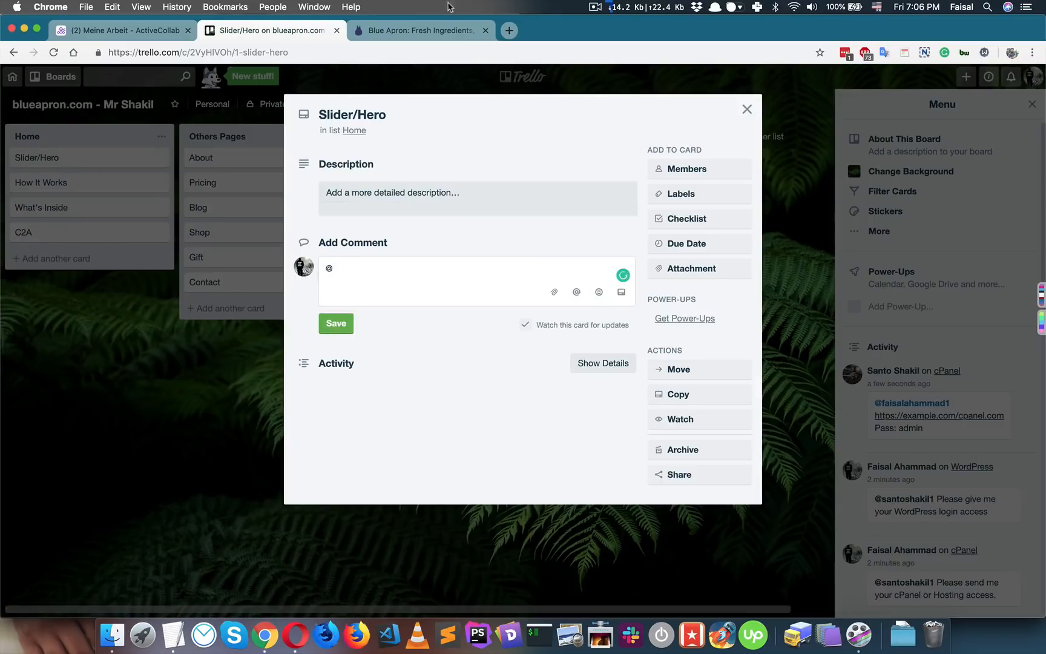
click(423, 31)
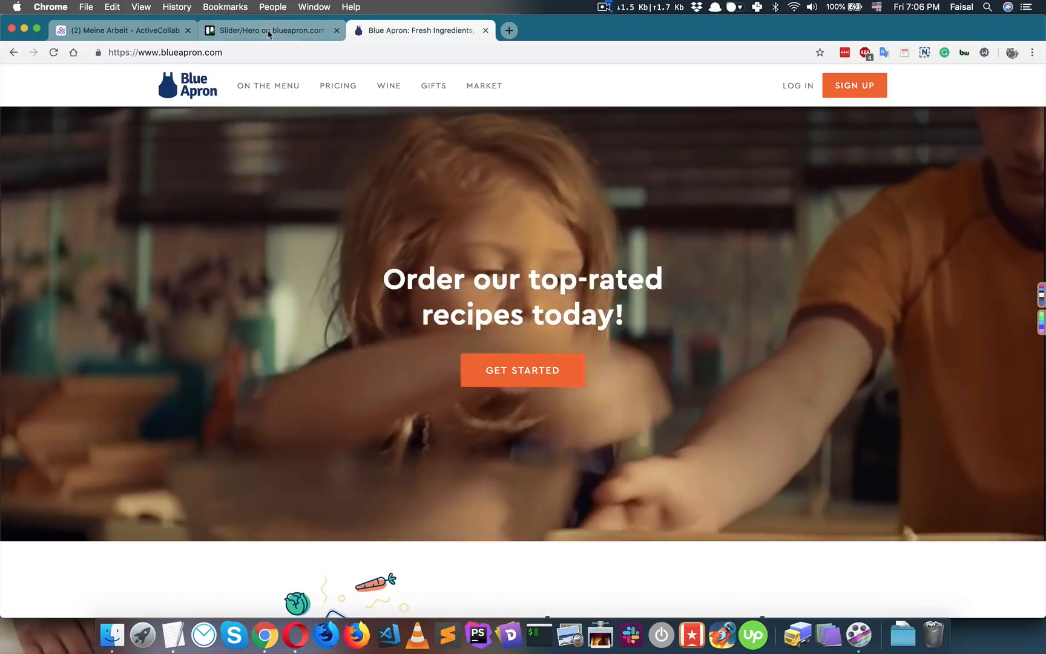
click(265, 30)
text(s)
key(Return)
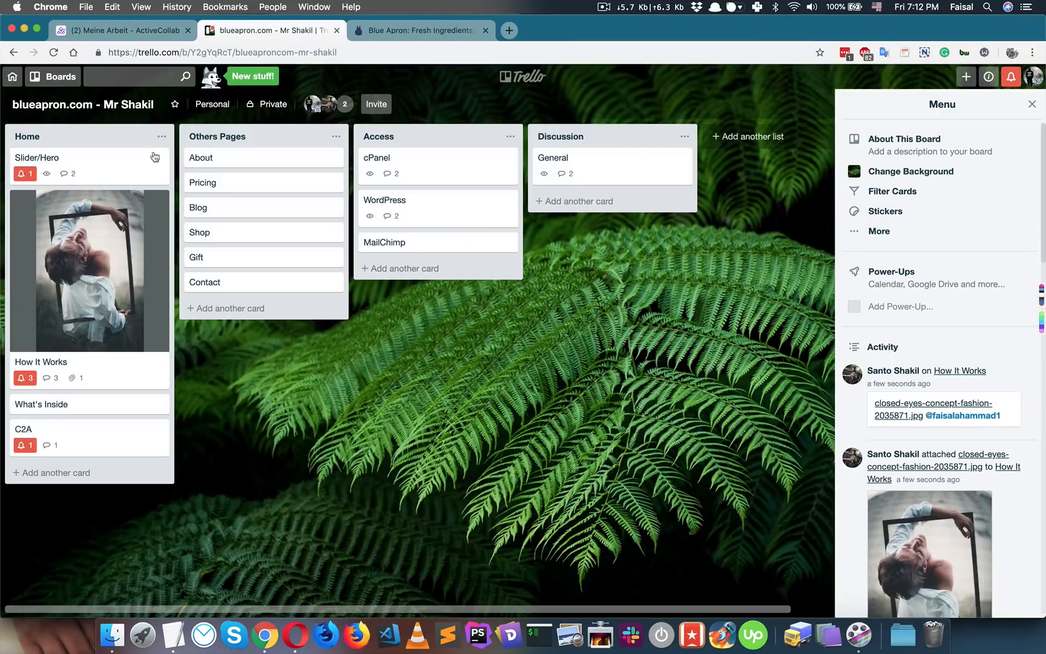
- Review the Slider/Hero, How It Works and C2A cards, then glance at the Blue Apron tab
click(131, 162)
scroll(488, 444, down, 3)
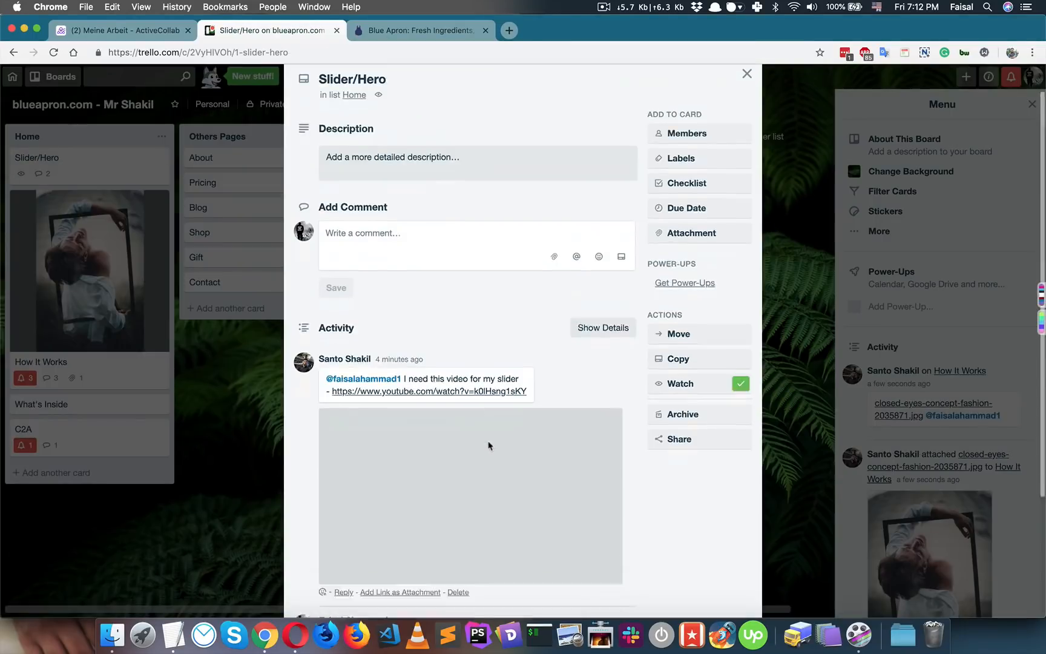
click(229, 355)
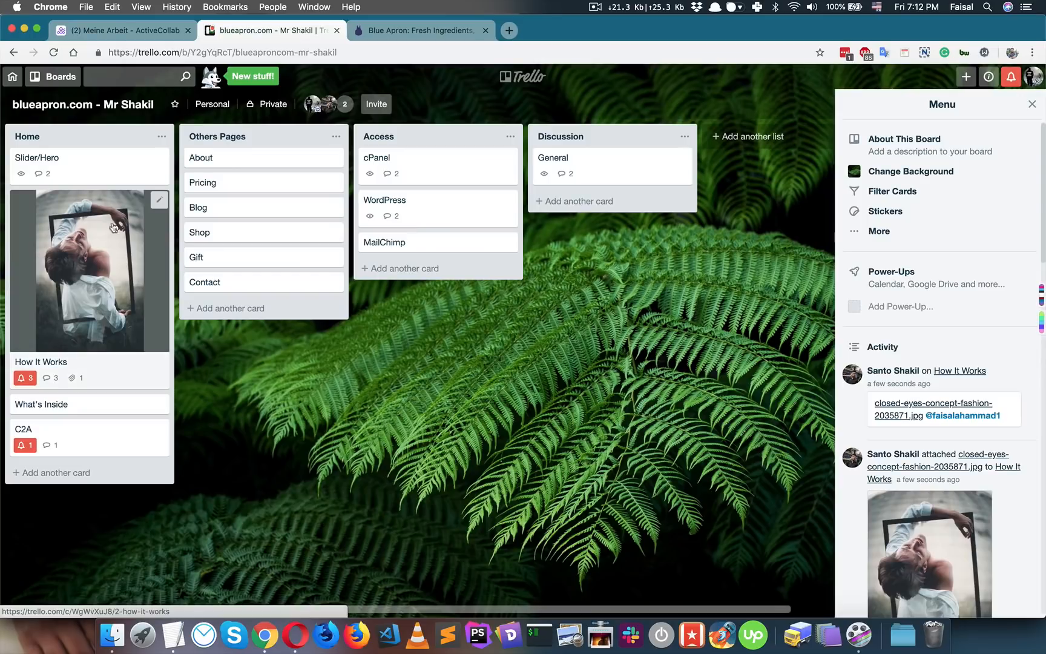
click(113, 363)
scroll(363, 370, down, 6)
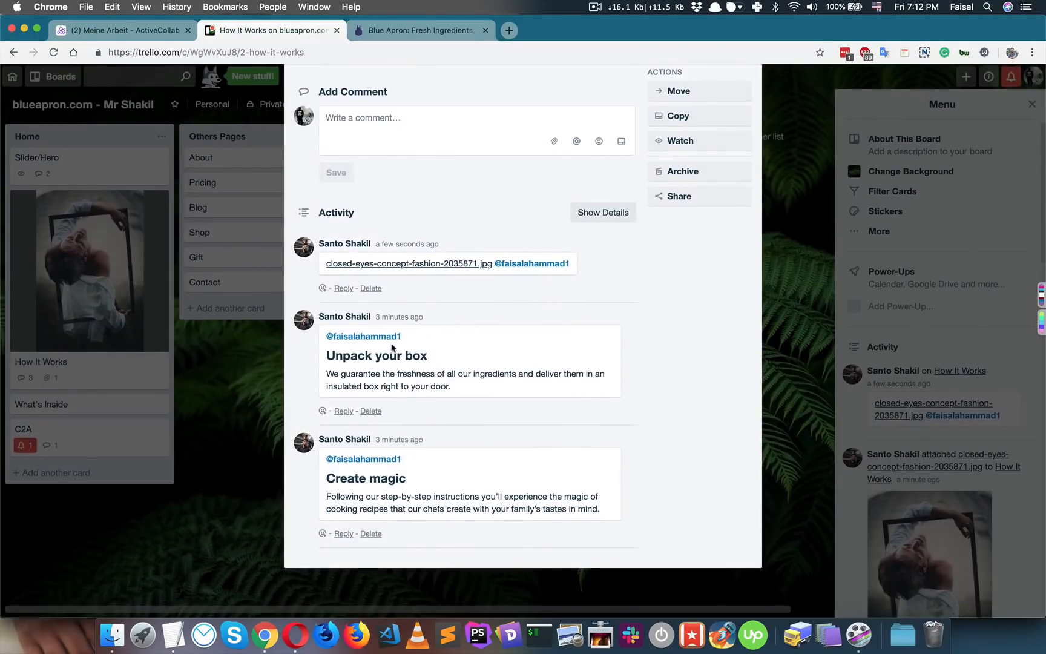
click(278, 360)
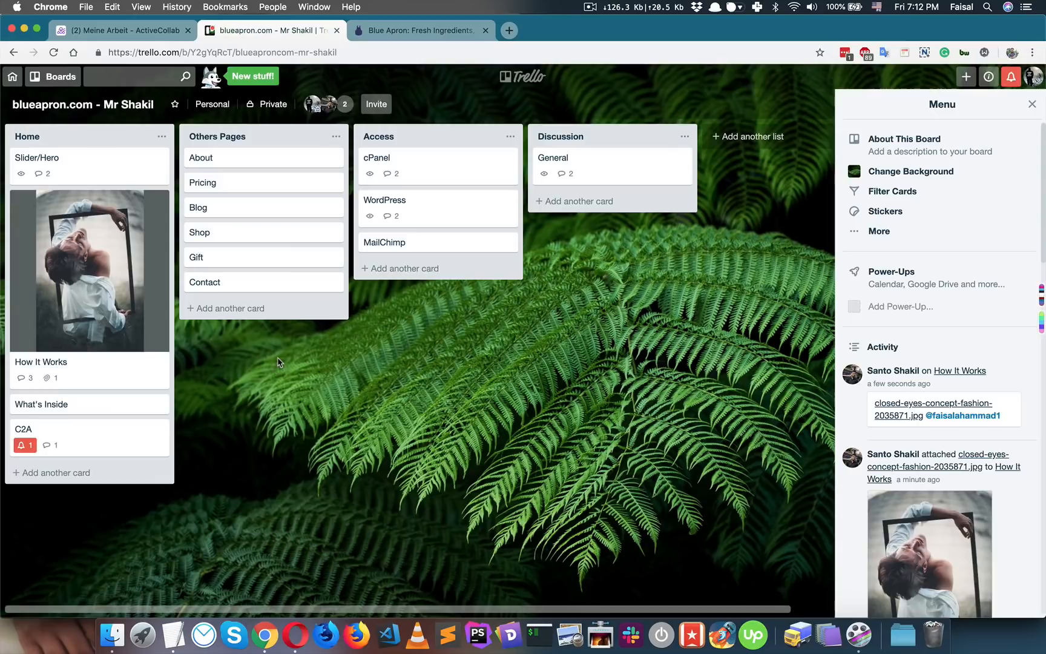
click(128, 437)
click(389, 84)
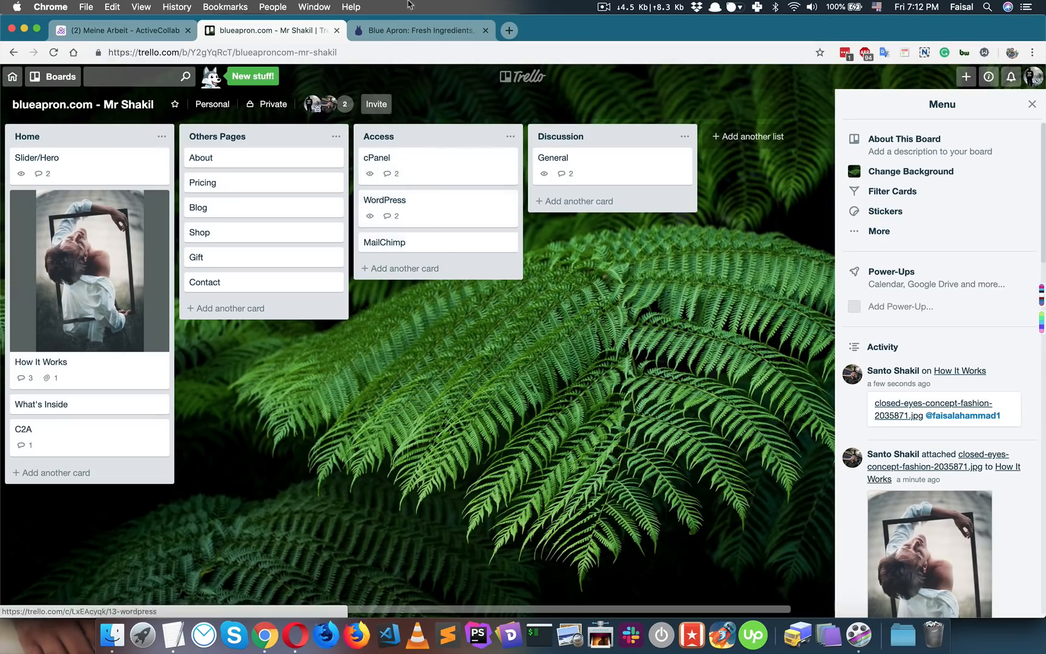
click(417, 31)
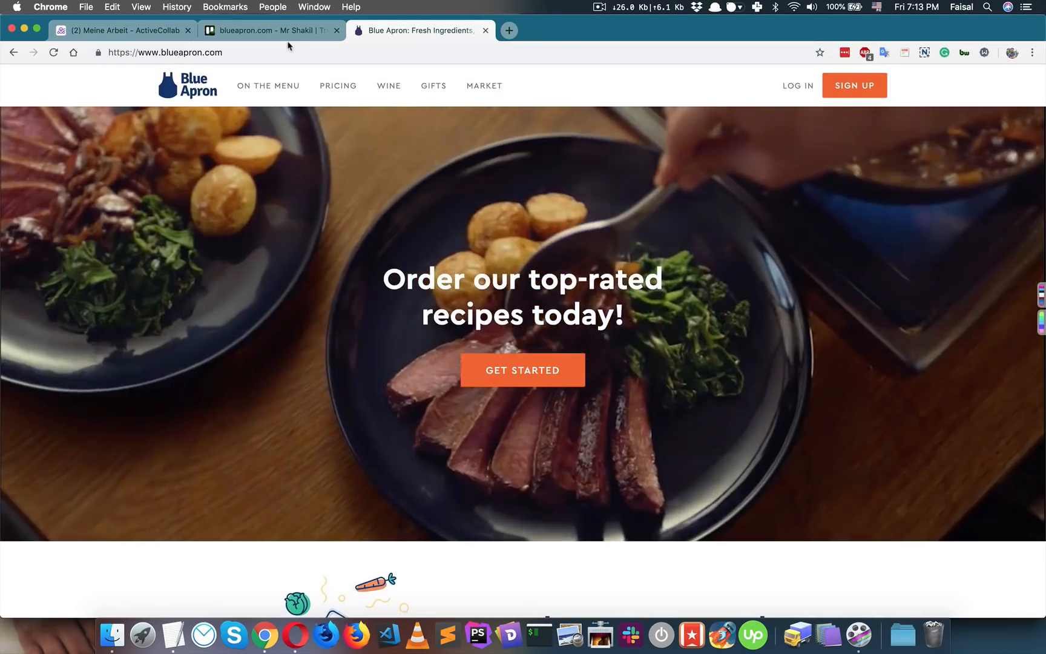
click(273, 30)
- Type a reply on the Slider/Hero card mentioning the client: 'Done, please check and let me know your opinion.'
click(72, 162)
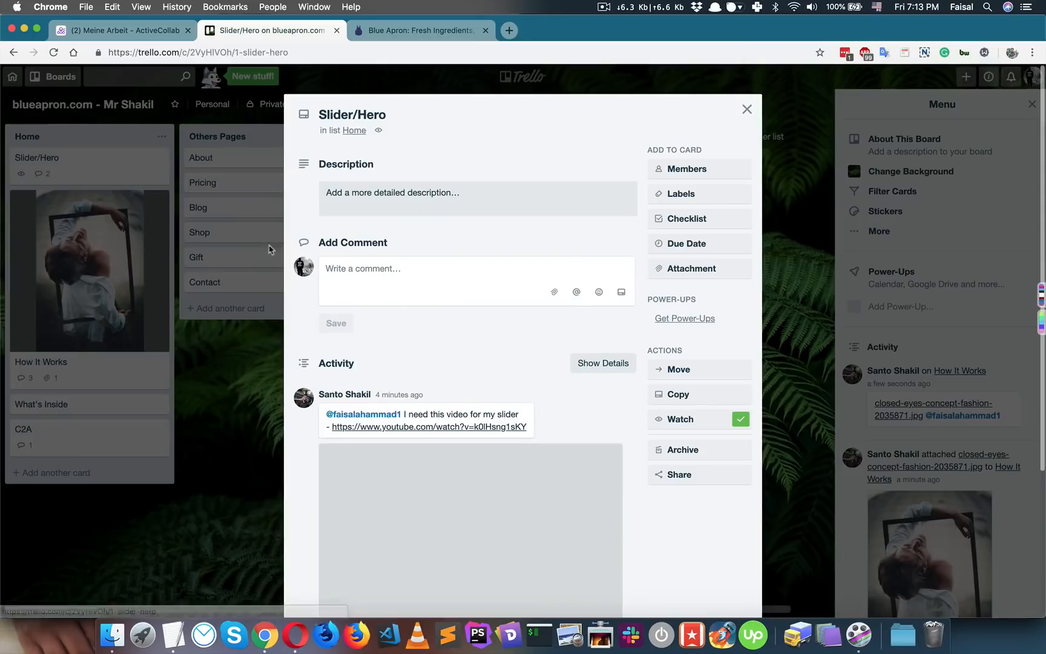
text(@s)
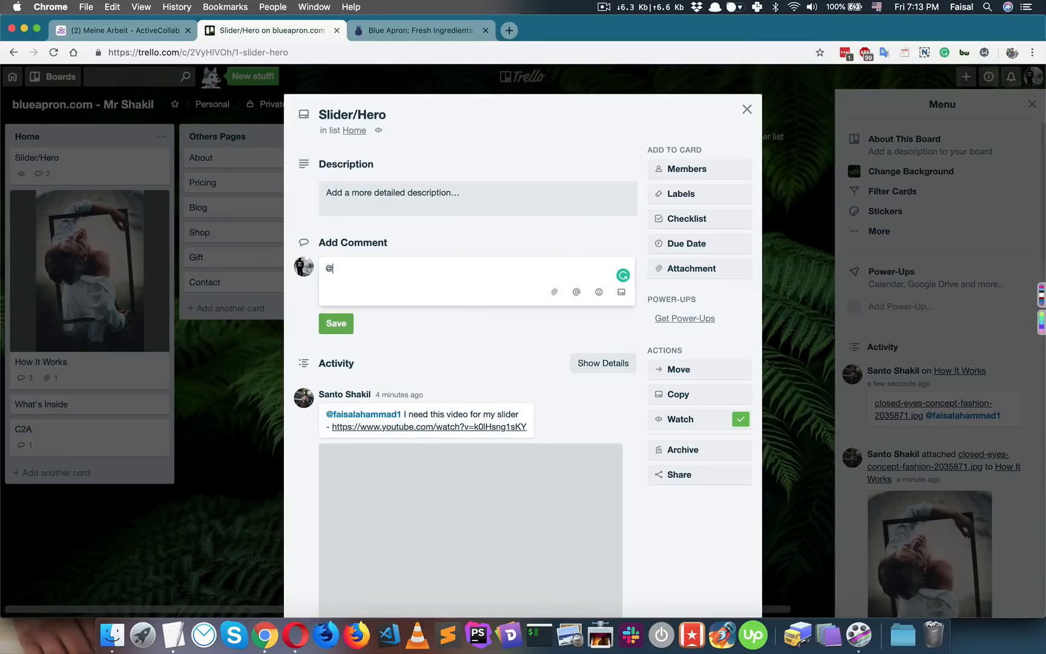
key(Return)
text(DOne,)
key(BackSpace)
key(BackSpace)
key(BackSpace)
key(BackSpace)
key(BackSpace)
text(on)
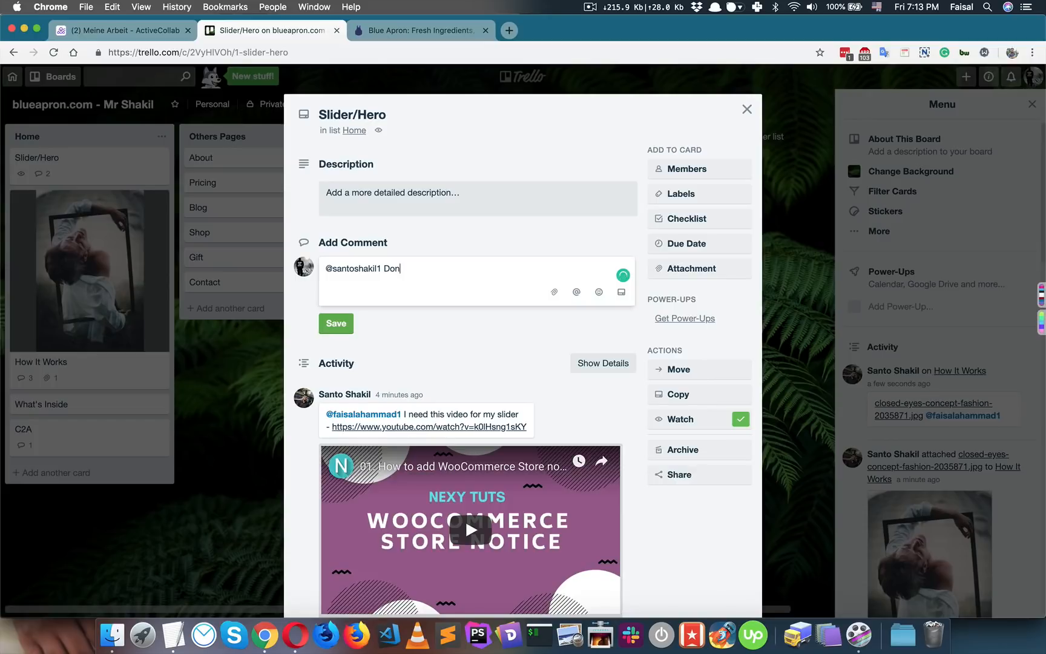
text(e, please check)
key(BackSpace)
key(BackSpace)
key(BackSpace)
text(eck and let e)
text(e know your)
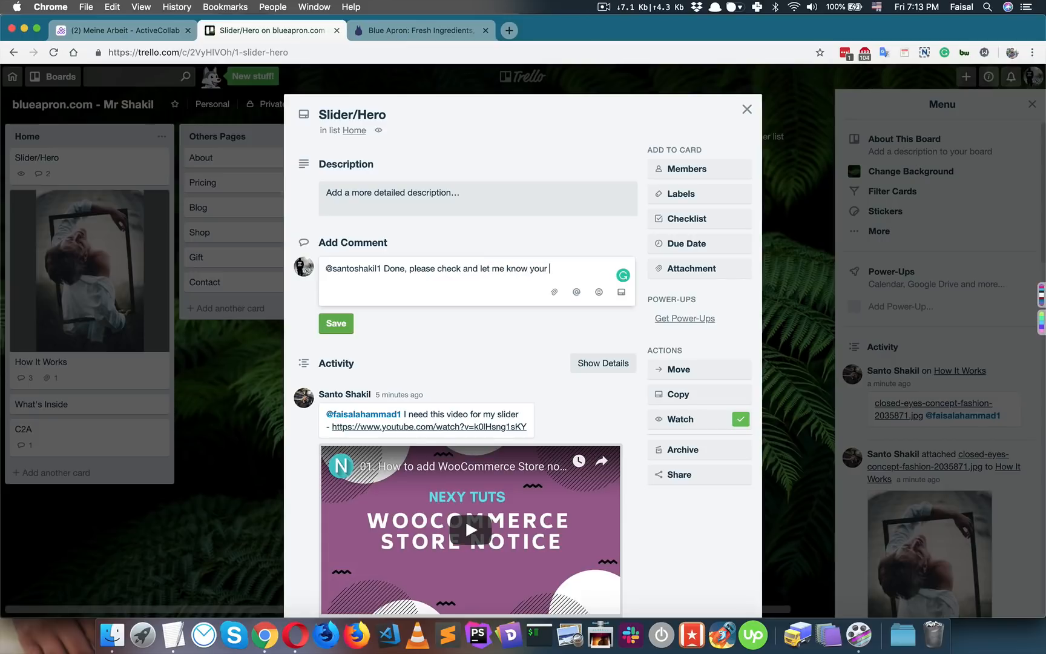
text( opionnion.)
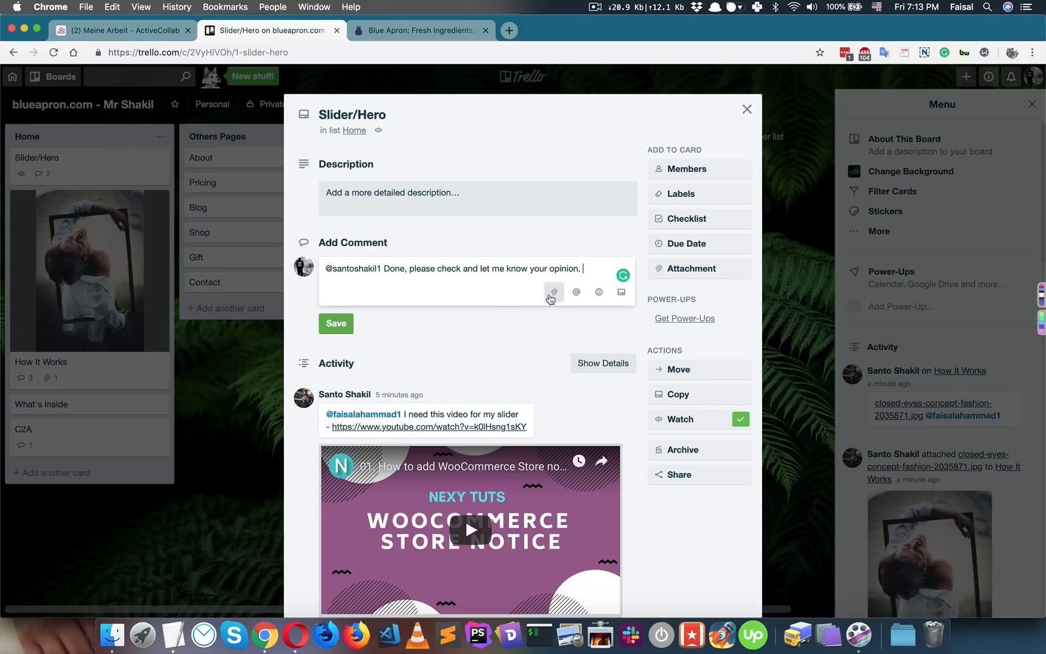
click(554, 293)
- Attach screenshot-hero.jpg from the __tuts folder and post the reply on Slider/Hero
click(554, 346)
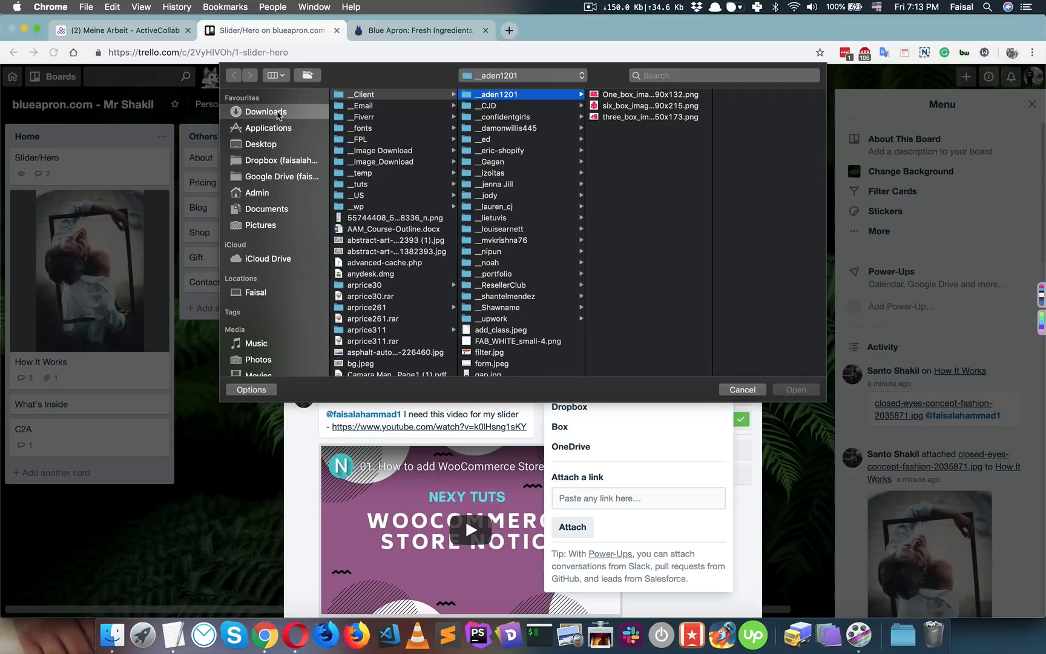
click(374, 185)
double_click(510, 95)
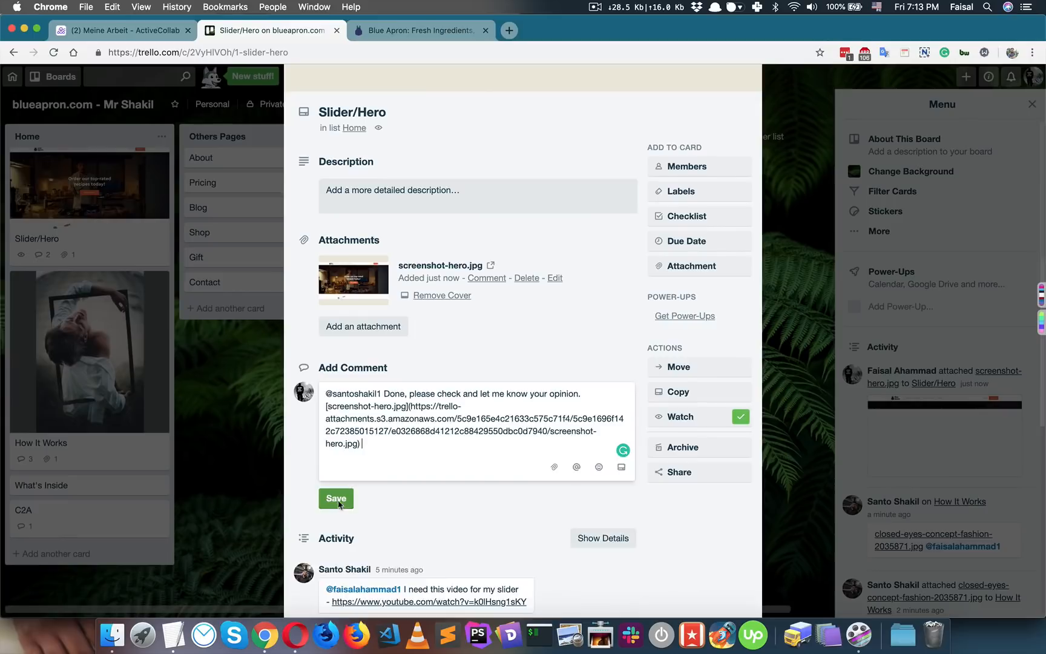
click(336, 503)
scroll(455, 347, down, 5)
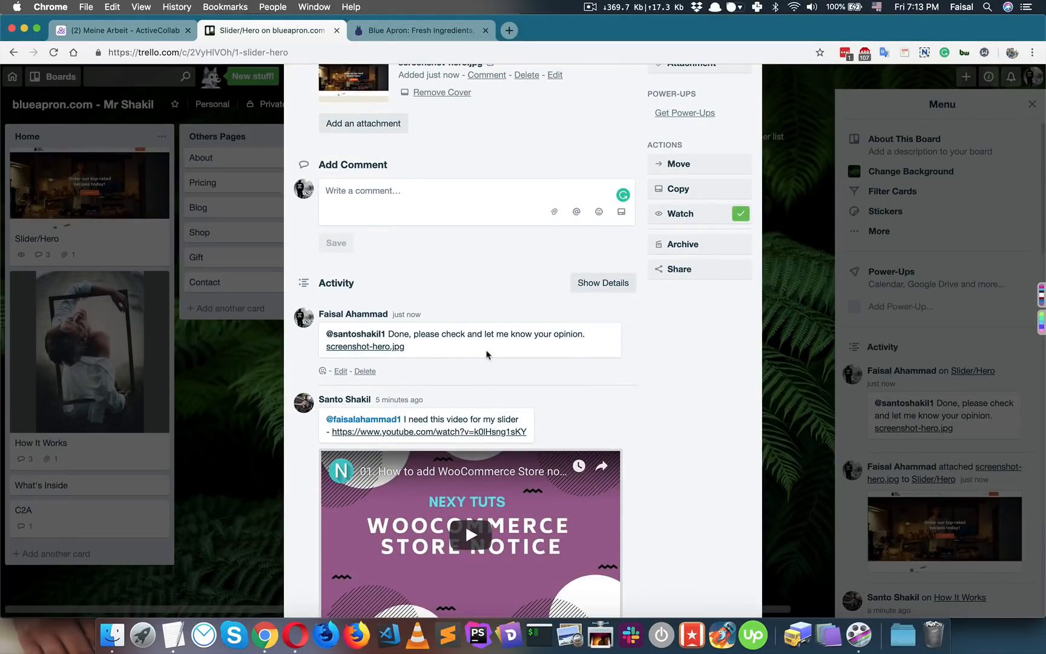
scroll(437, 356, down, 4)
scroll(441, 276, up, 3)
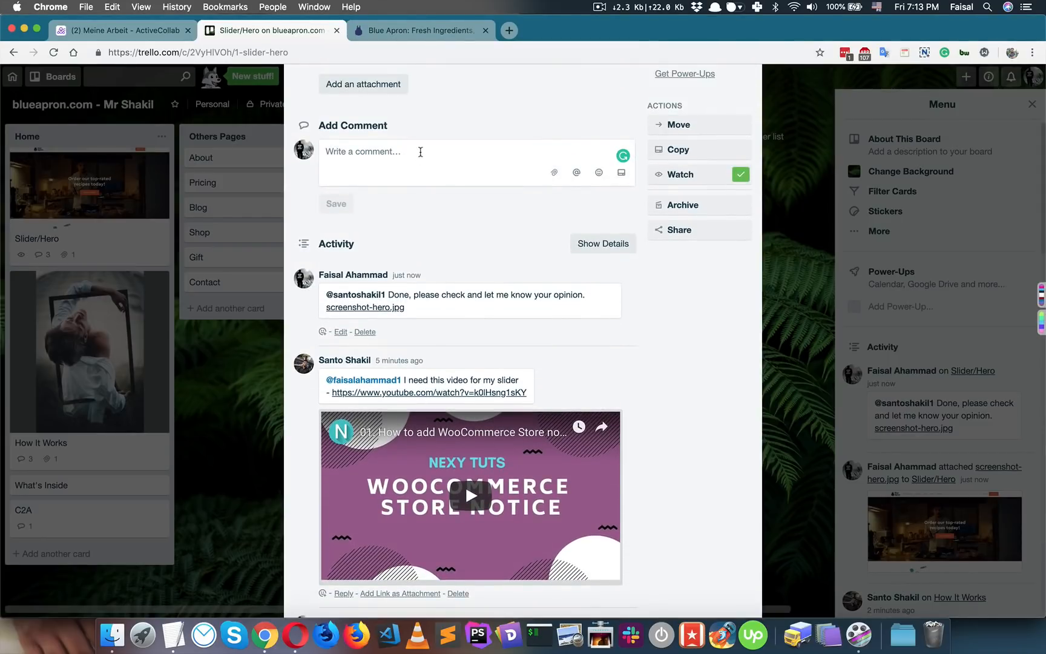
- Return to the Blue Apron homepage and scroll to the Choose your meals section
click(418, 30)
scroll(485, 255, down, 3)
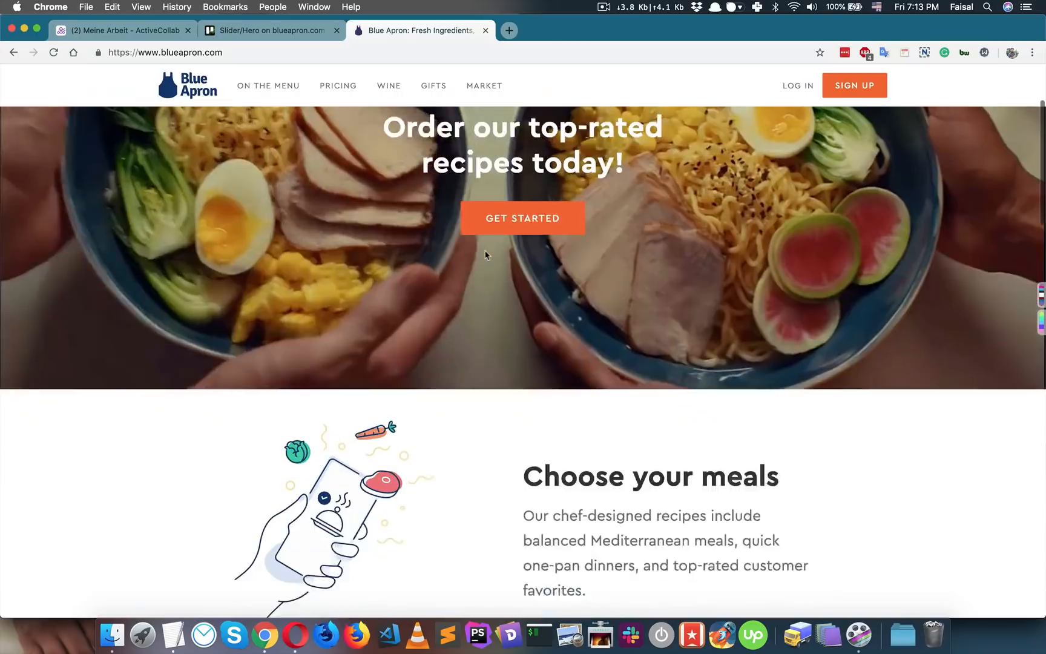
scroll(485, 255, down, 6)
scroll(487, 260, up, 2)
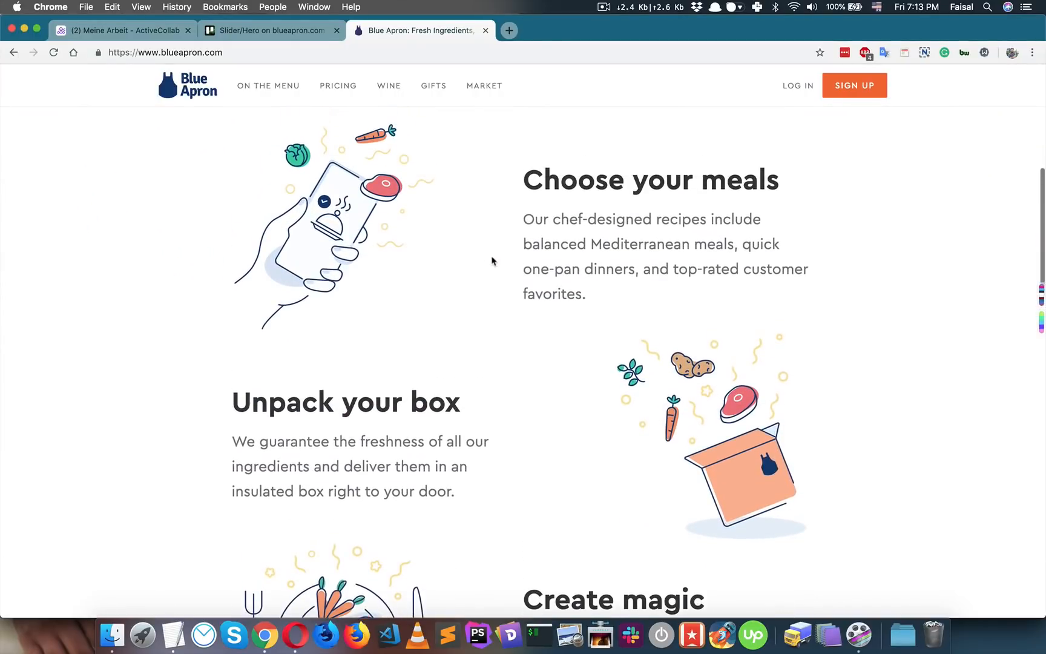
- Capture the visible part of the page and box Choose your meals in red
click(925, 54)
click(878, 104)
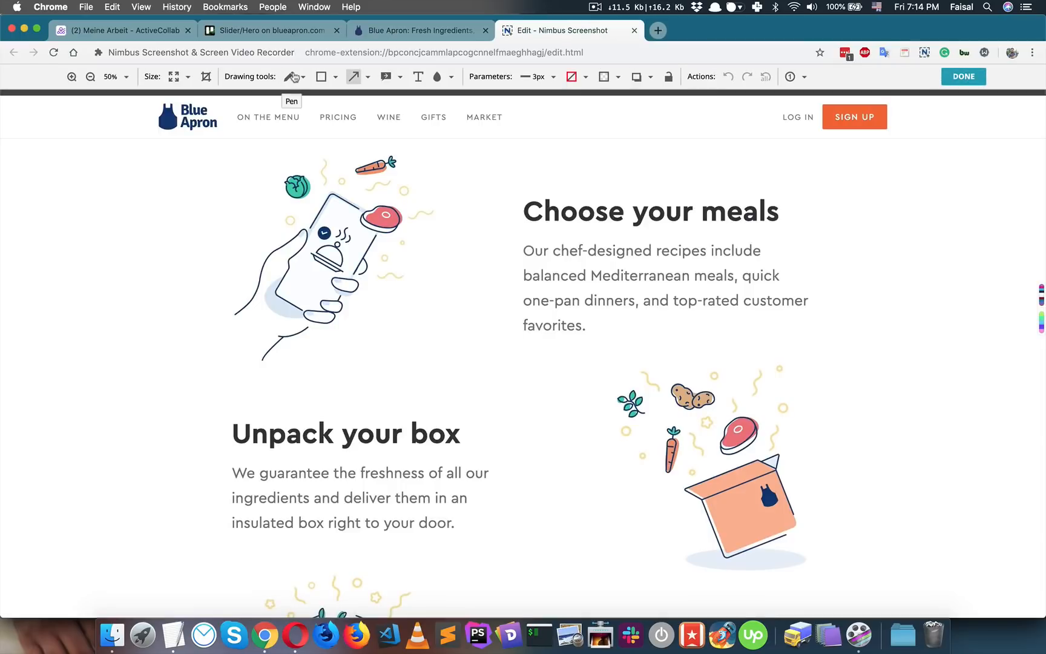
click(321, 76)
drag(498, 177, 795, 364)
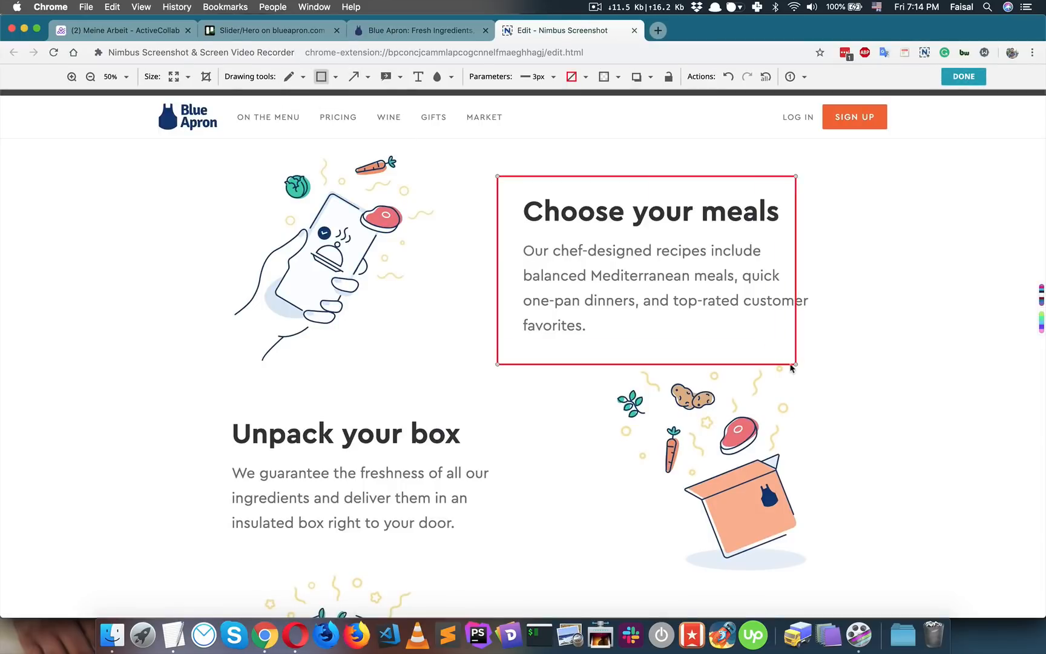
- Add a red arrow pointing at Unpack your box, then copy the annotated image
click(353, 77)
drag(144, 299, 250, 444)
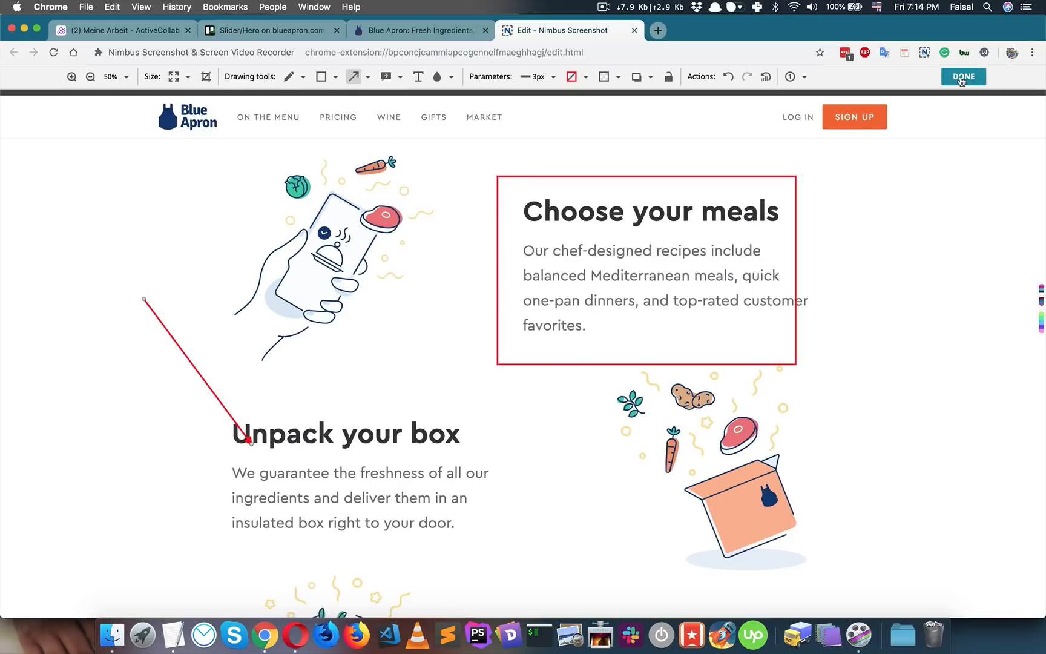
click(963, 77)
right_click(415, 268)
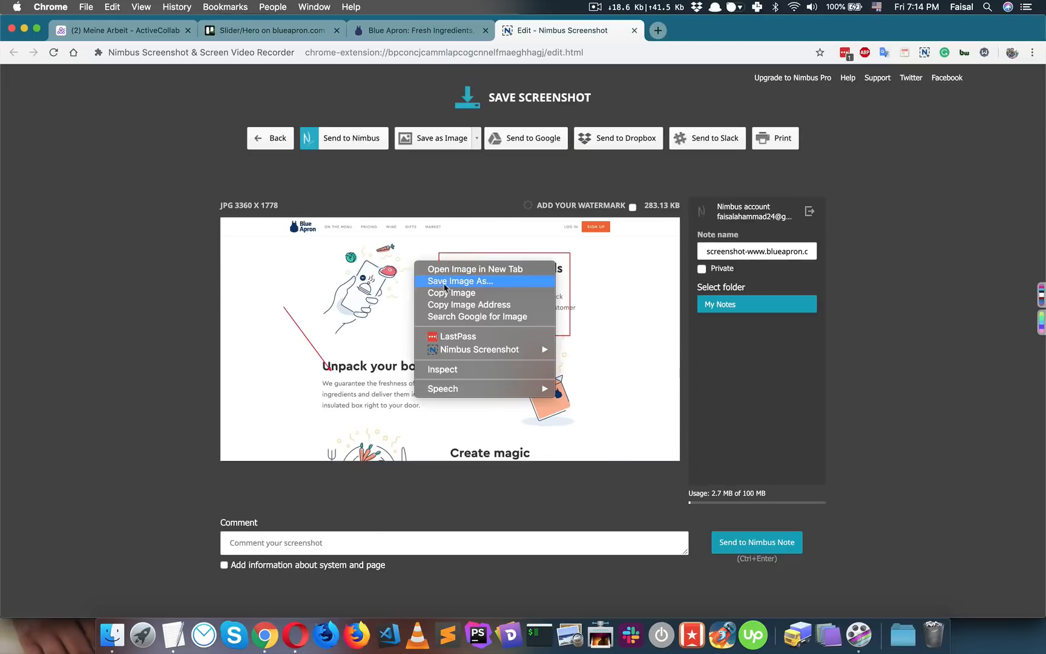
click(449, 293)
- Paste the annotated screenshot into the How It Works card on the Trello board
click(236, 33)
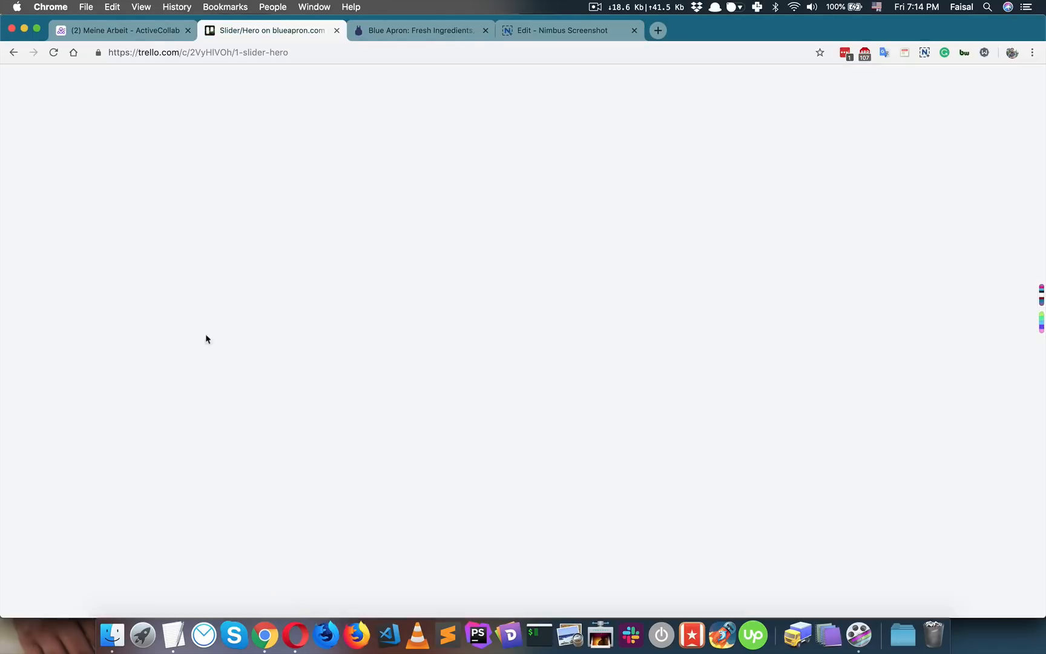
click(199, 284)
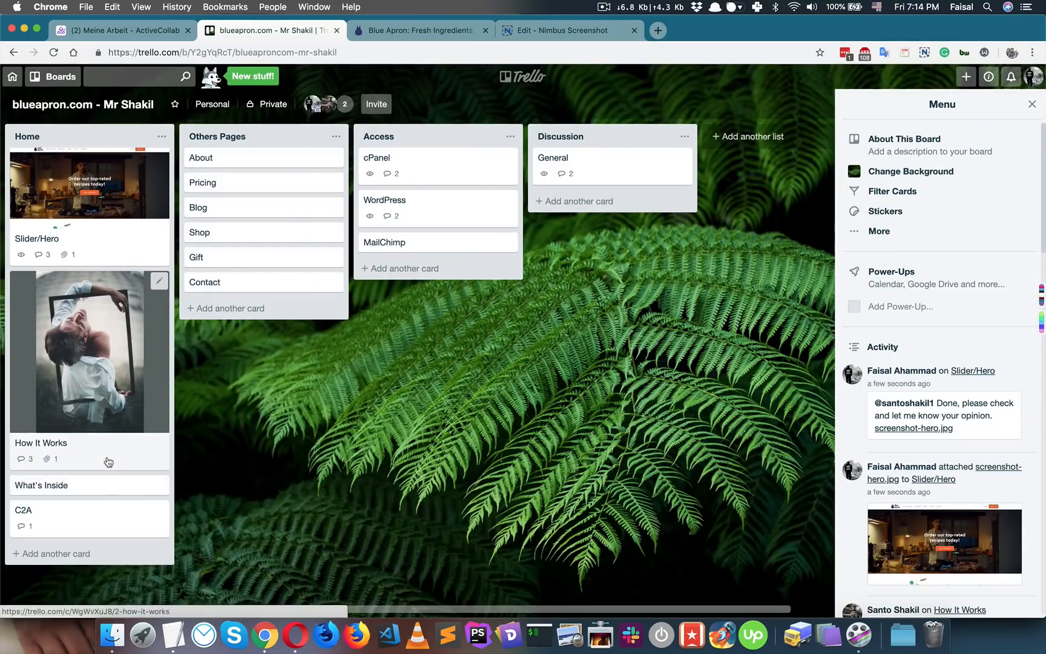
click(104, 458)
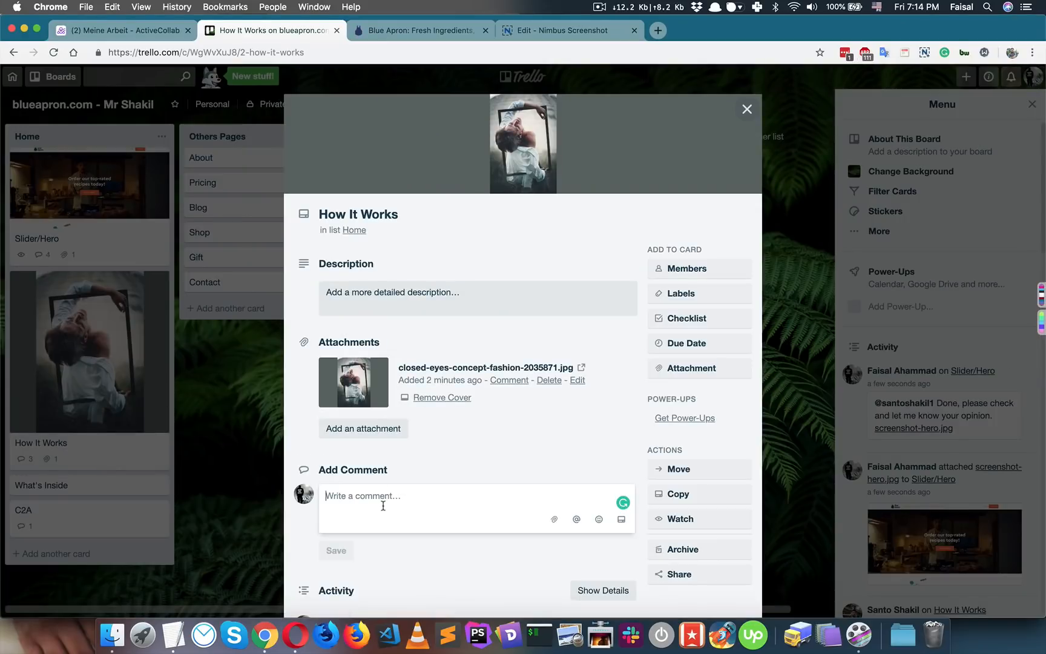
key(super+v)
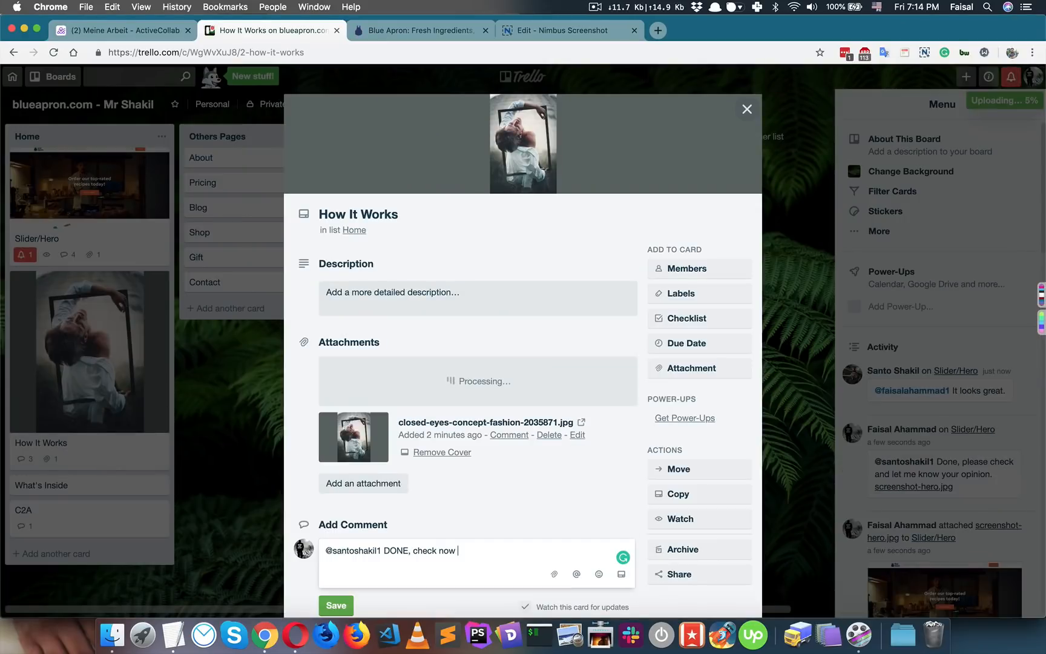
- Post the 'DONE, check now' comment to the client and close the card
scroll(427, 532, down, 3)
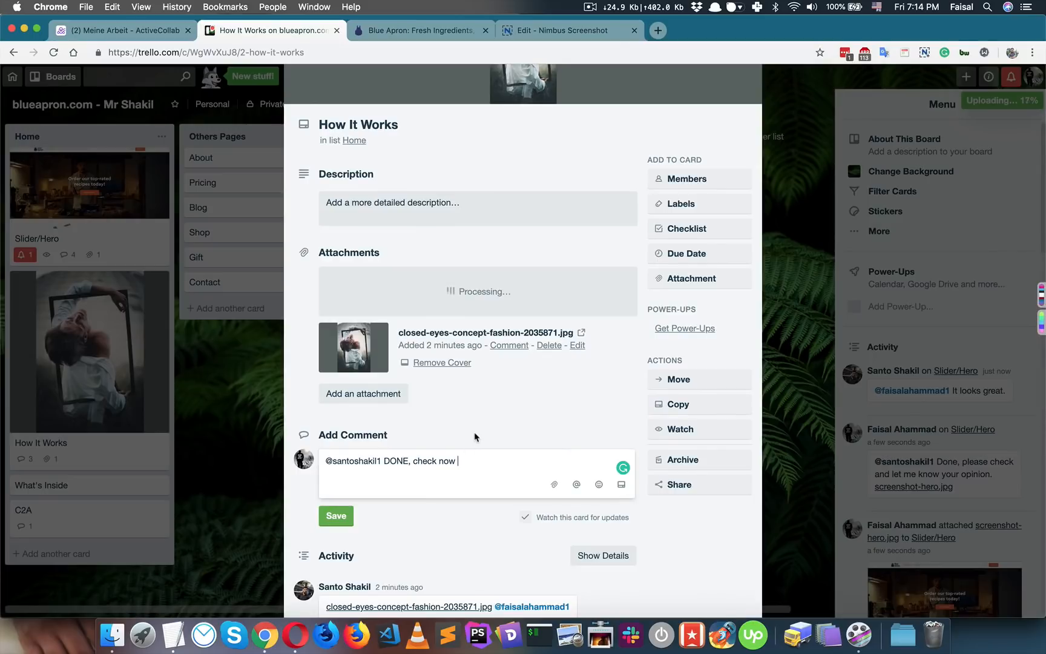
scroll(475, 433, down, 2)
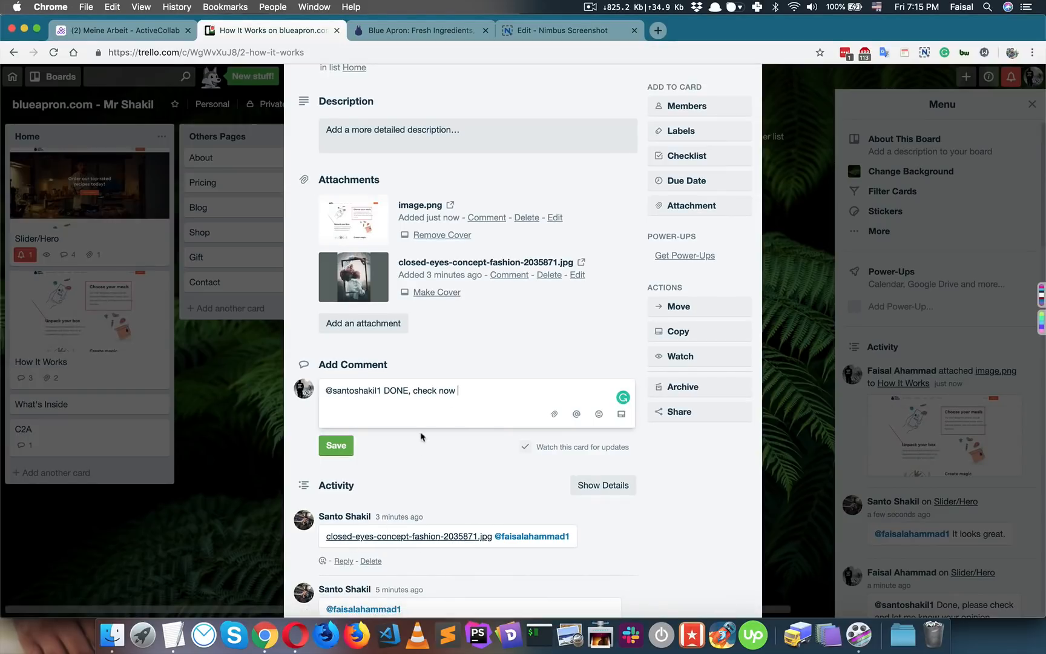
scroll(455, 510, down, 3)
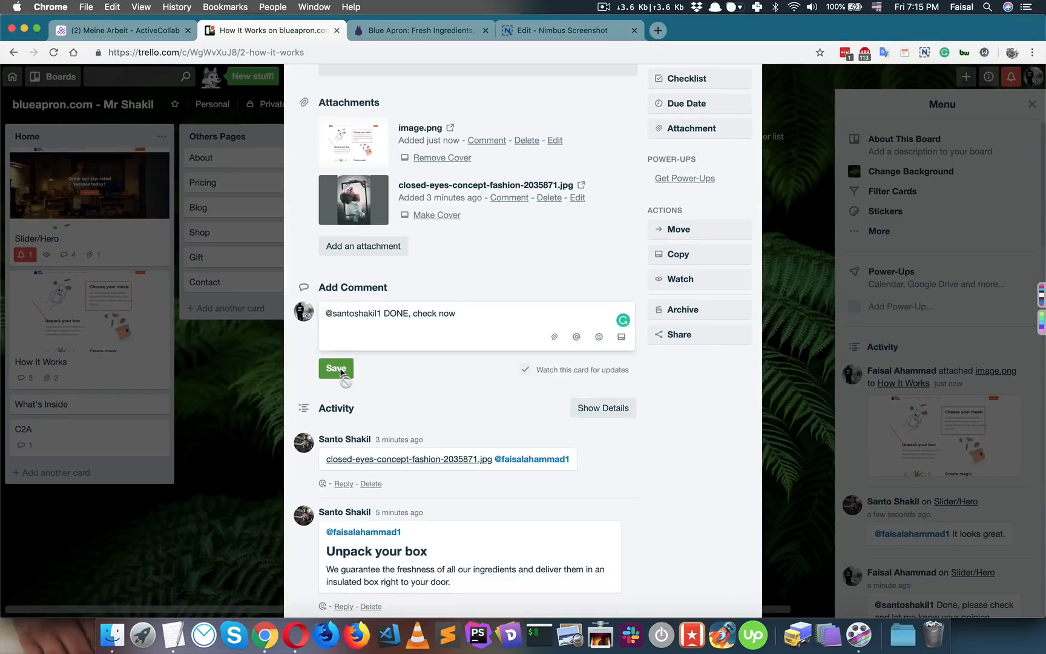
click(336, 366)
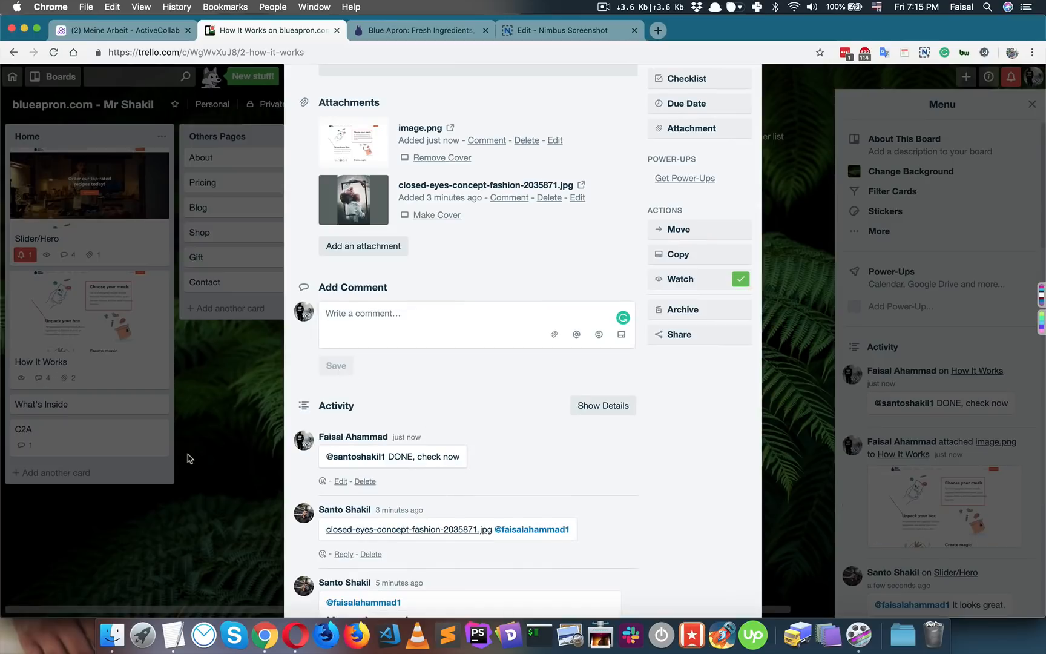
click(187, 454)
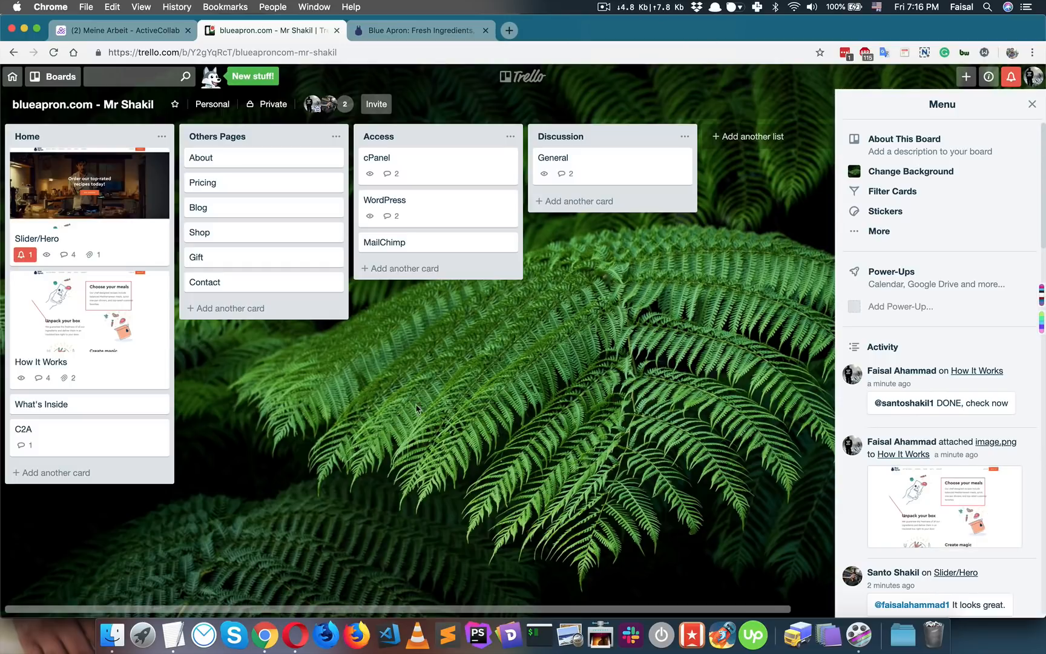
click(85, 239)
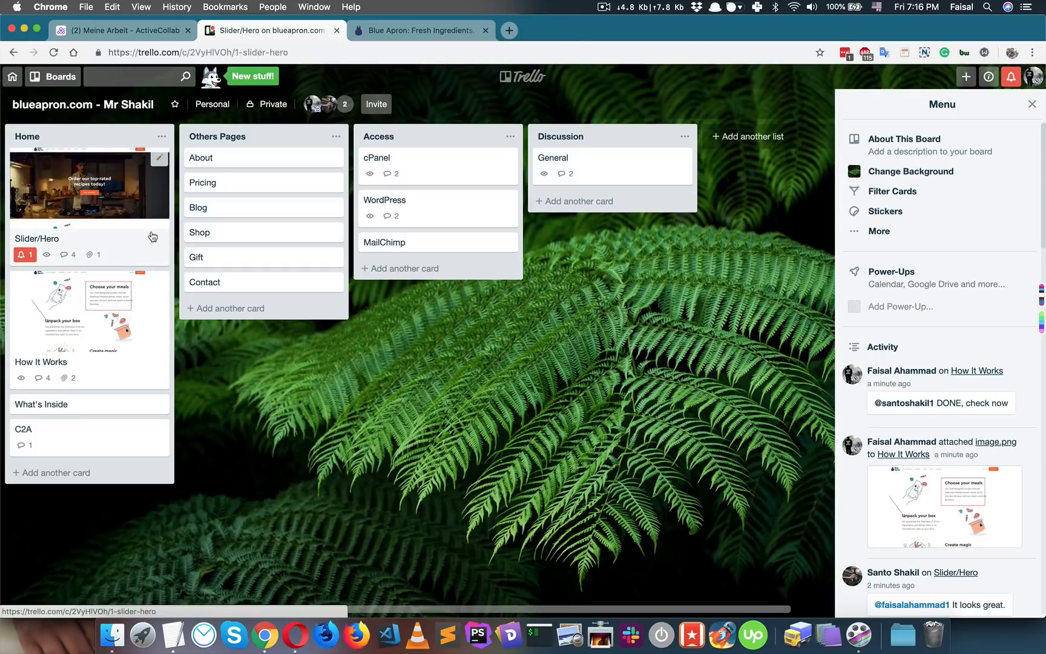
scroll(424, 345, down, 5)
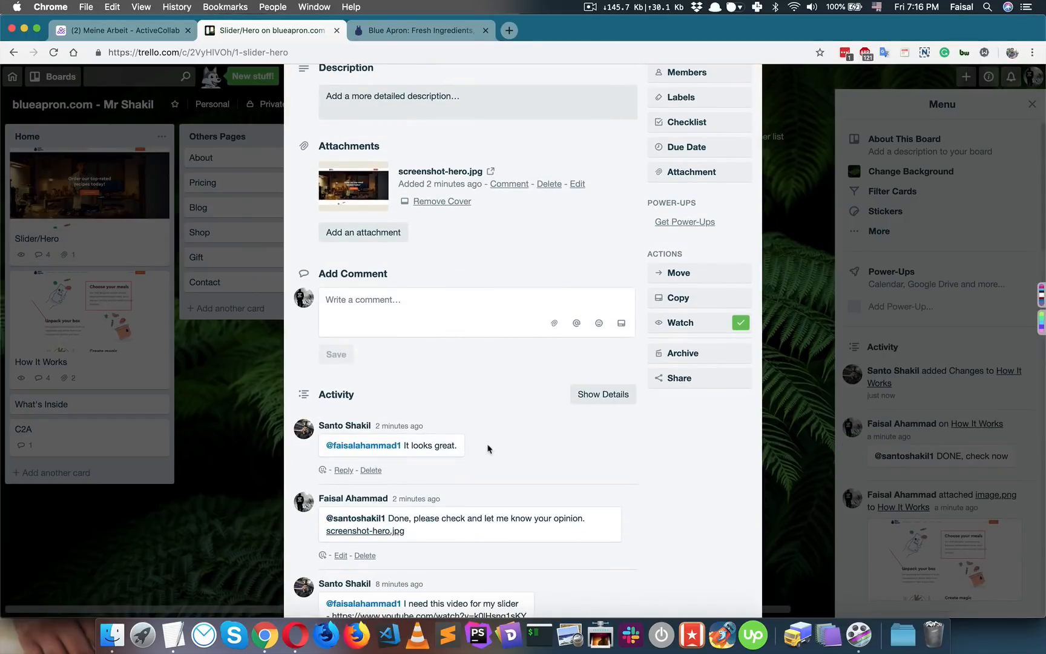
scroll(496, 442, up, 5)
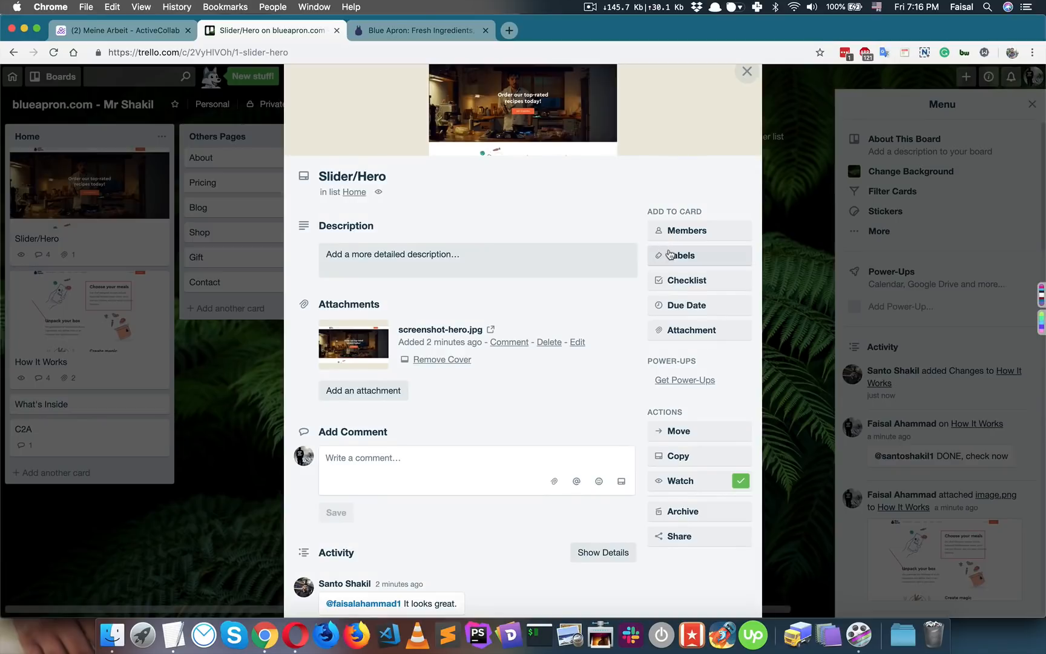
click(221, 337)
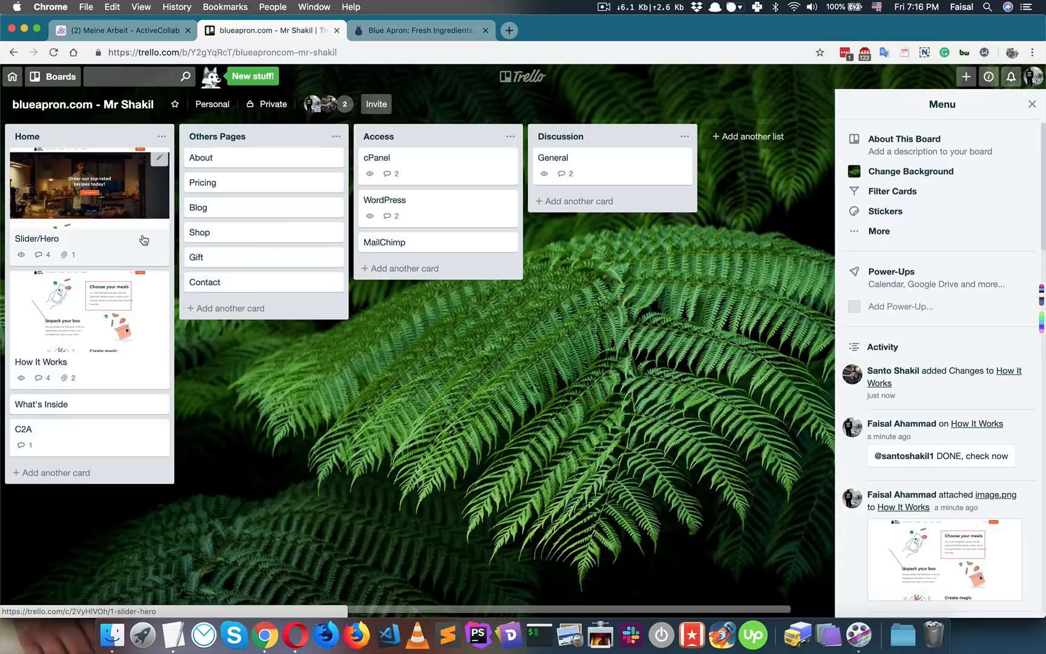
- Rename the green label to DONE and apply it to the Slider/Hero card
click(160, 160)
click(209, 157)
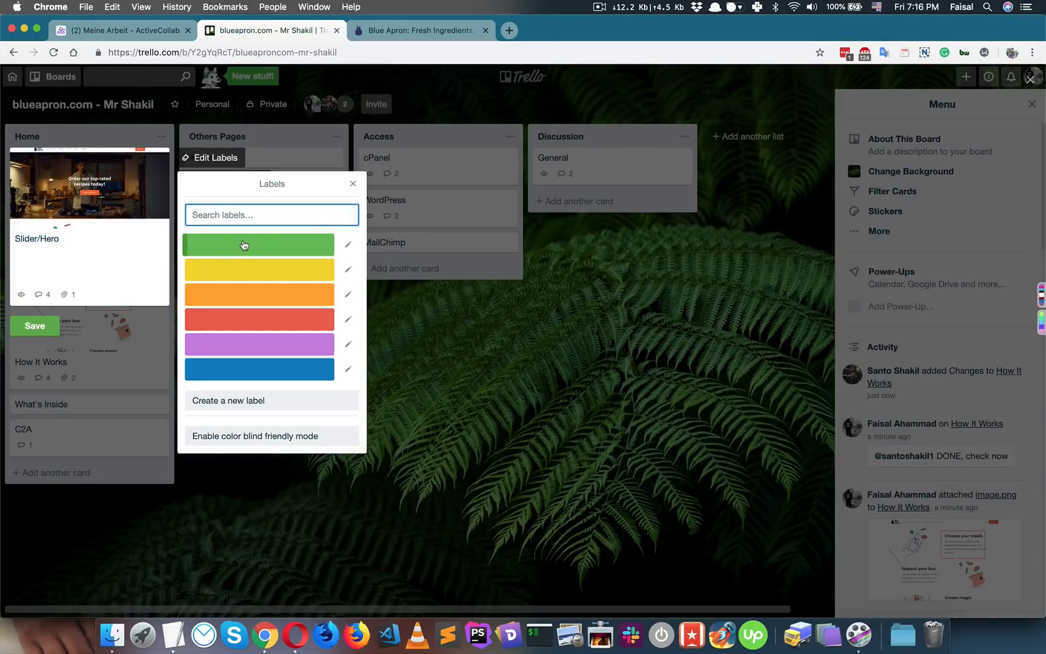
click(348, 244)
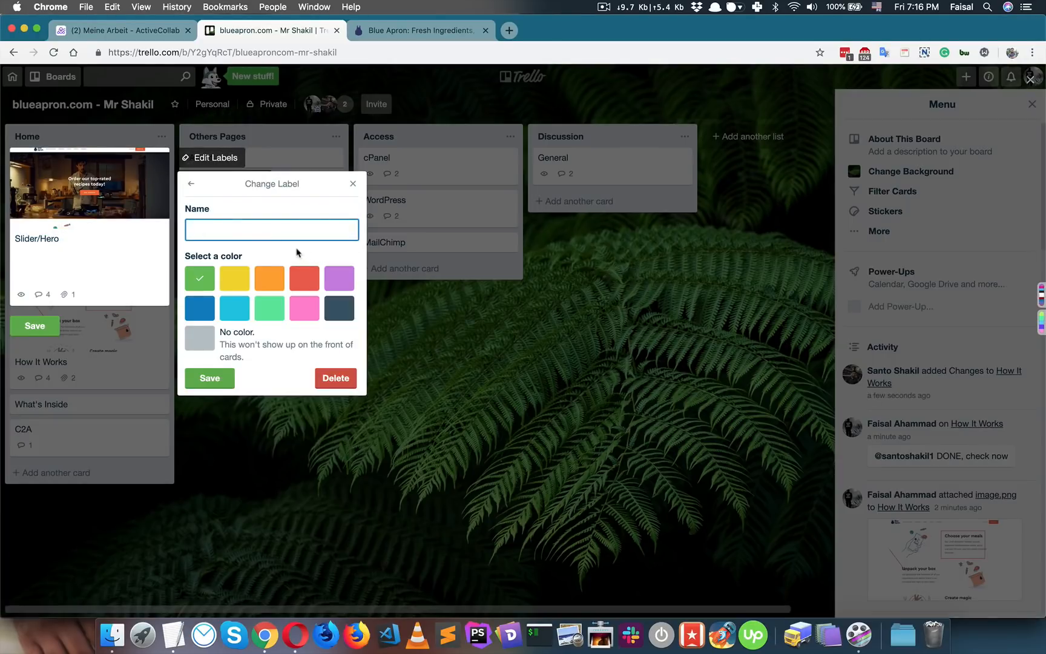
click(222, 379)
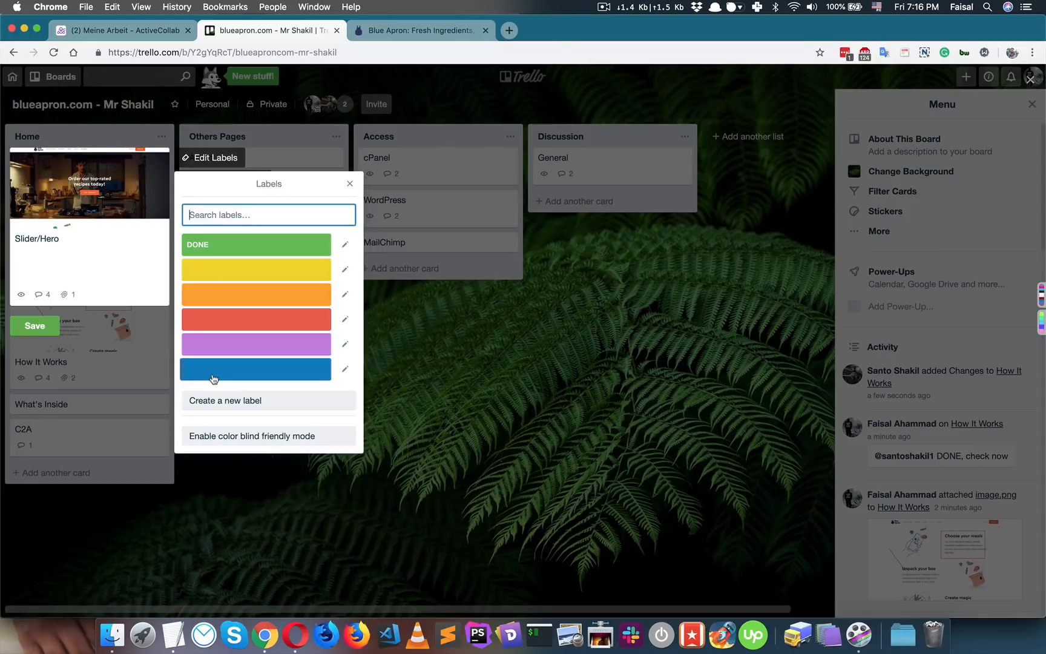
click(443, 313)
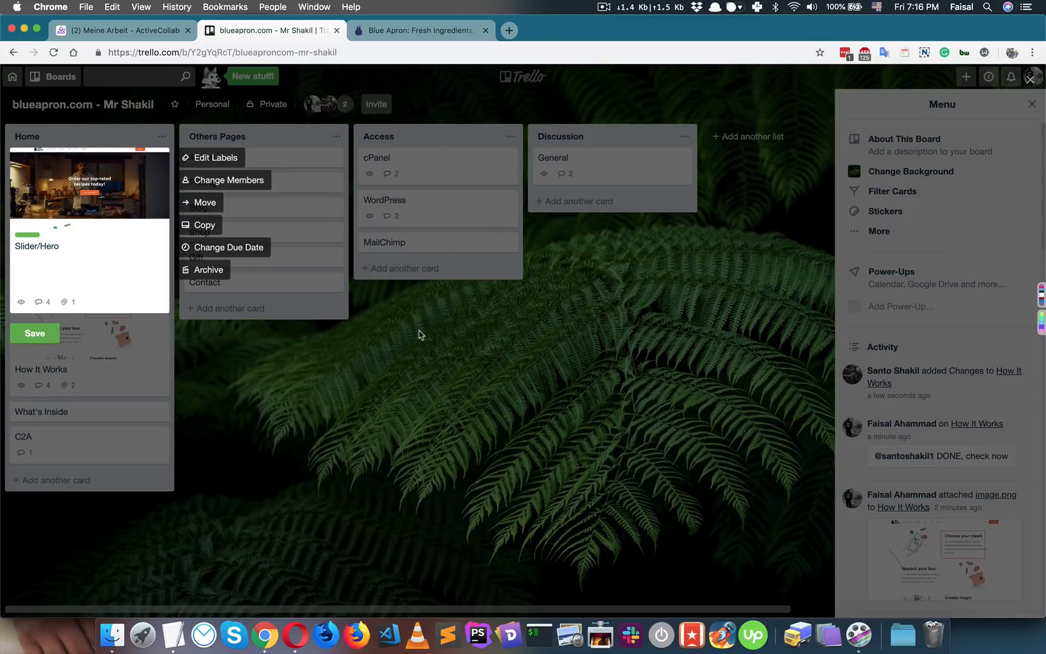
click(421, 334)
click(33, 237)
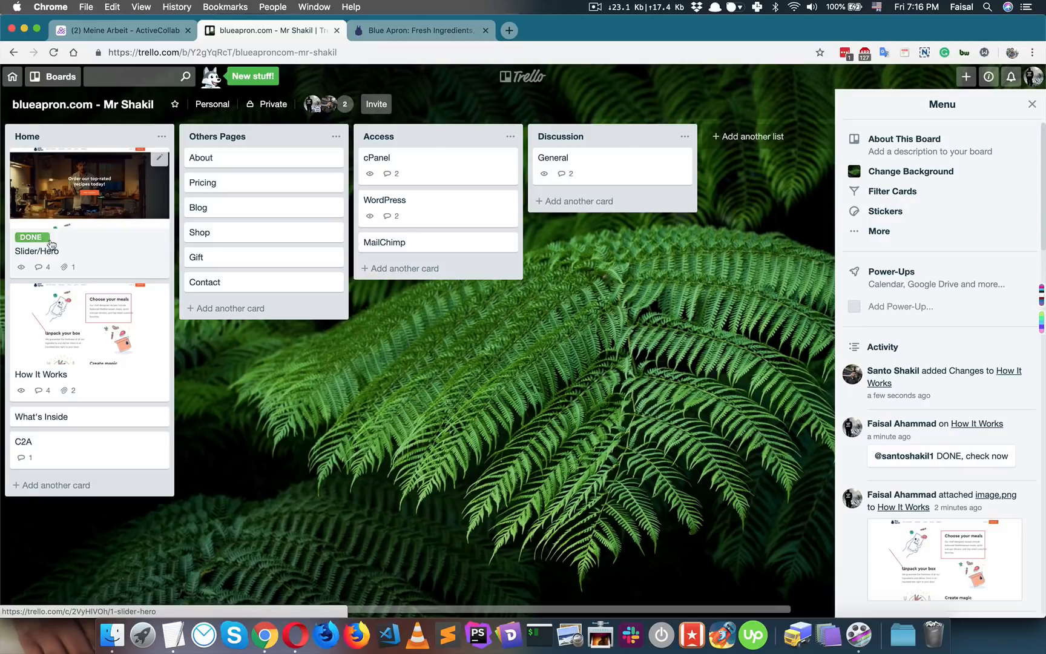
- Rename the yellow label to Pending and apply it to the How It Works card
click(159, 294)
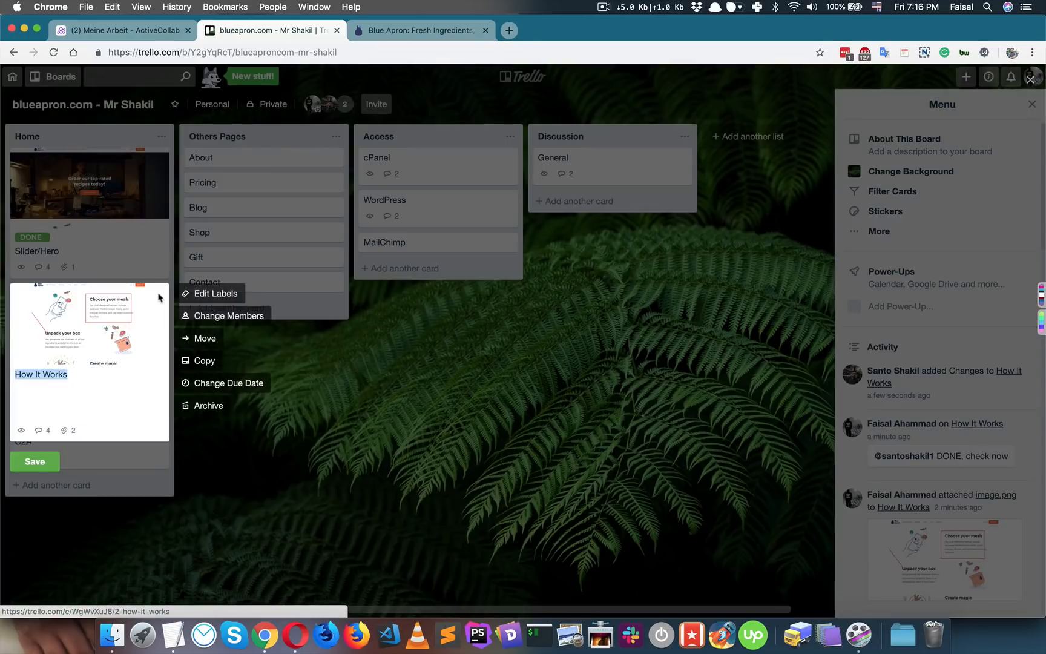
click(217, 296)
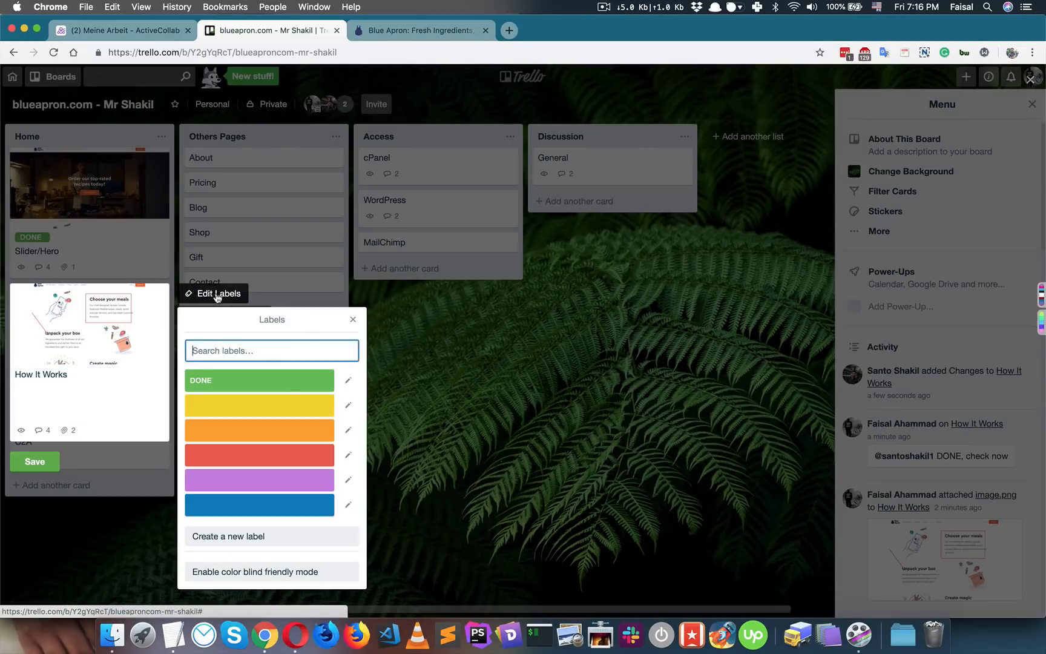
click(347, 405)
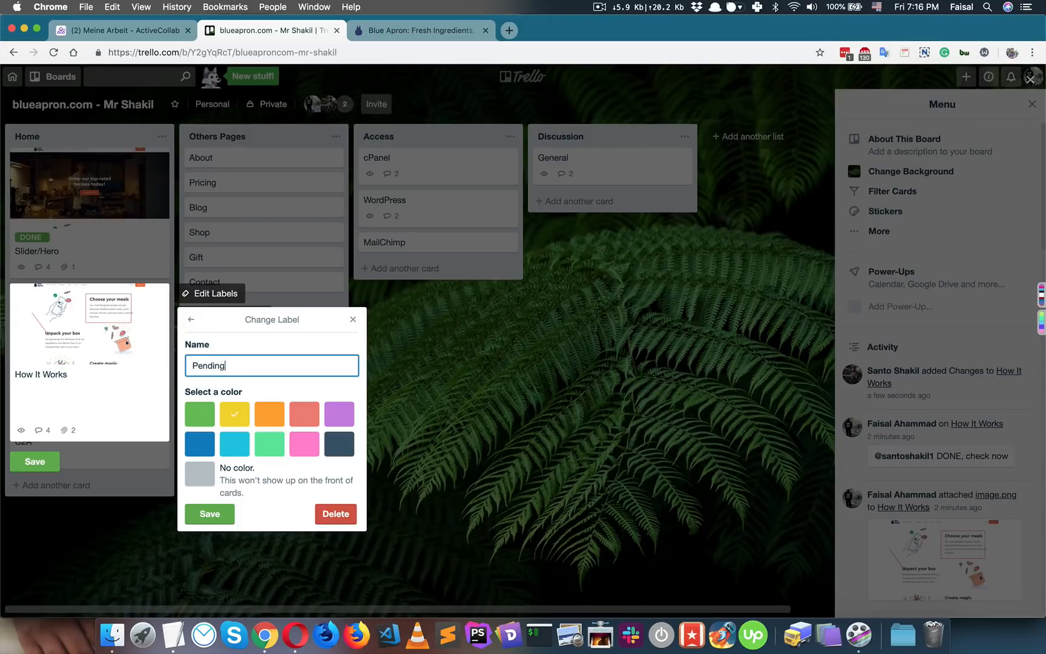
click(215, 518)
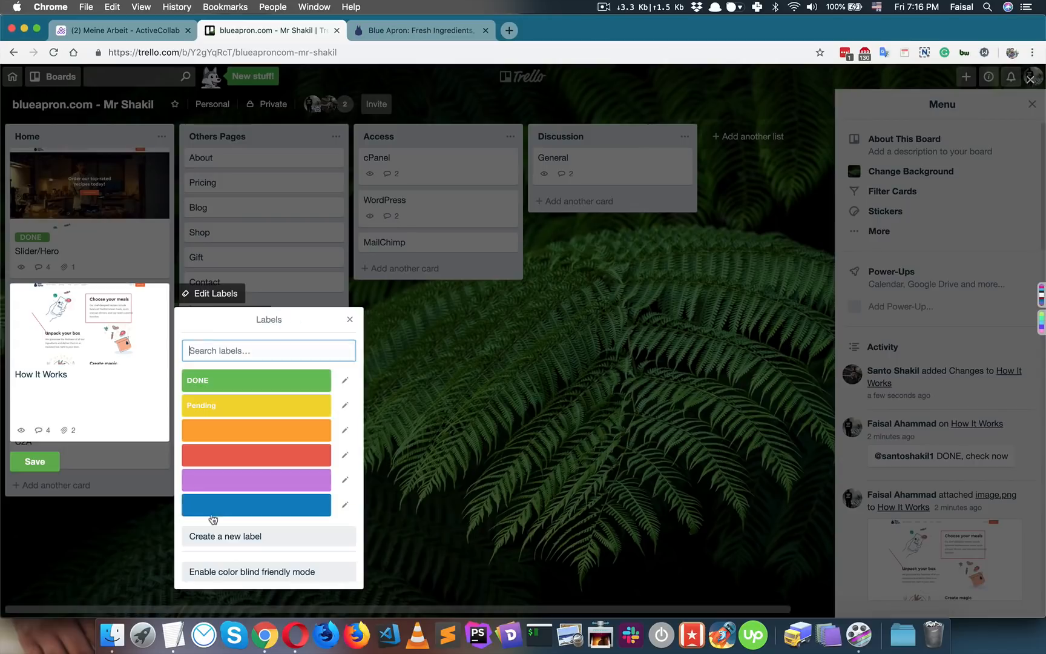
click(270, 411)
click(456, 394)
click(398, 412)
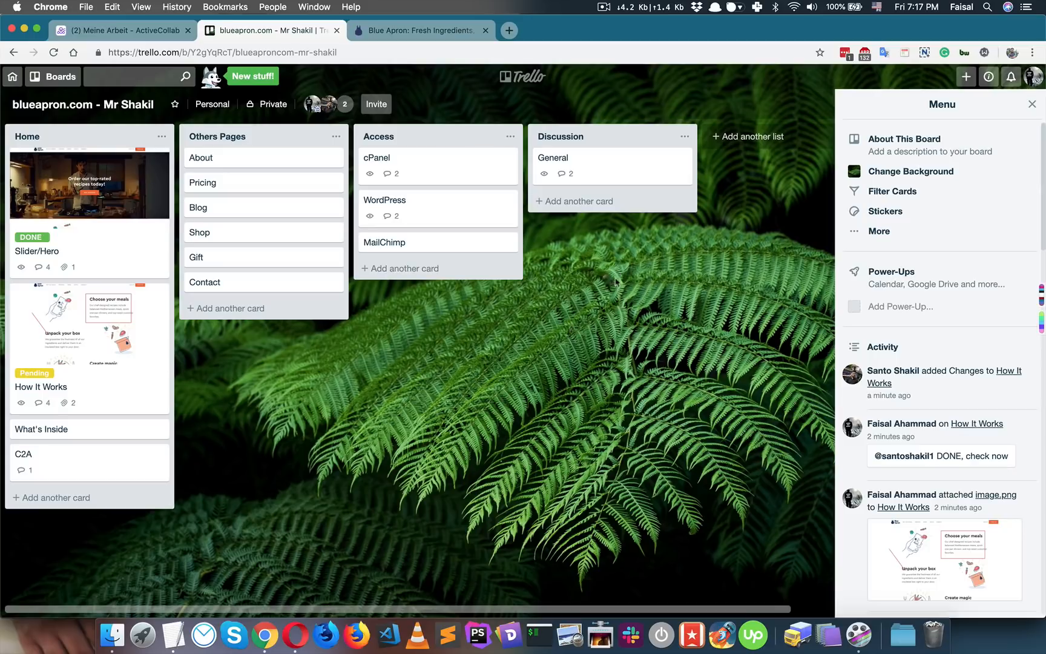
- Check off Image Center, the image-and-text spacing item and Need text more bigger
click(140, 392)
scroll(436, 362, down, 5)
click(155, 363)
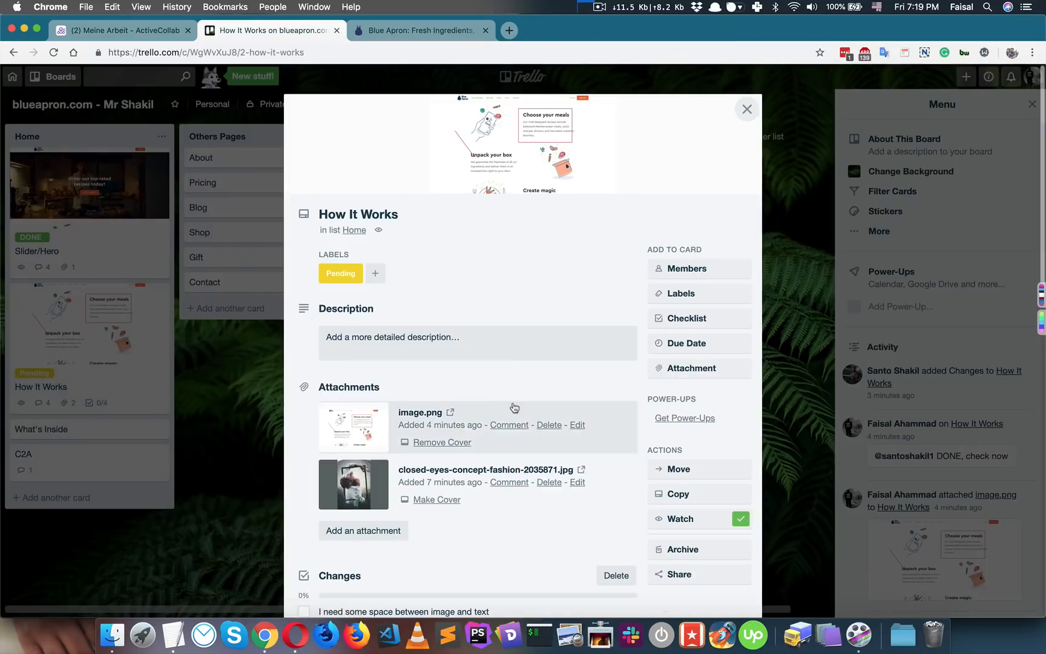
scroll(514, 408, down, 5)
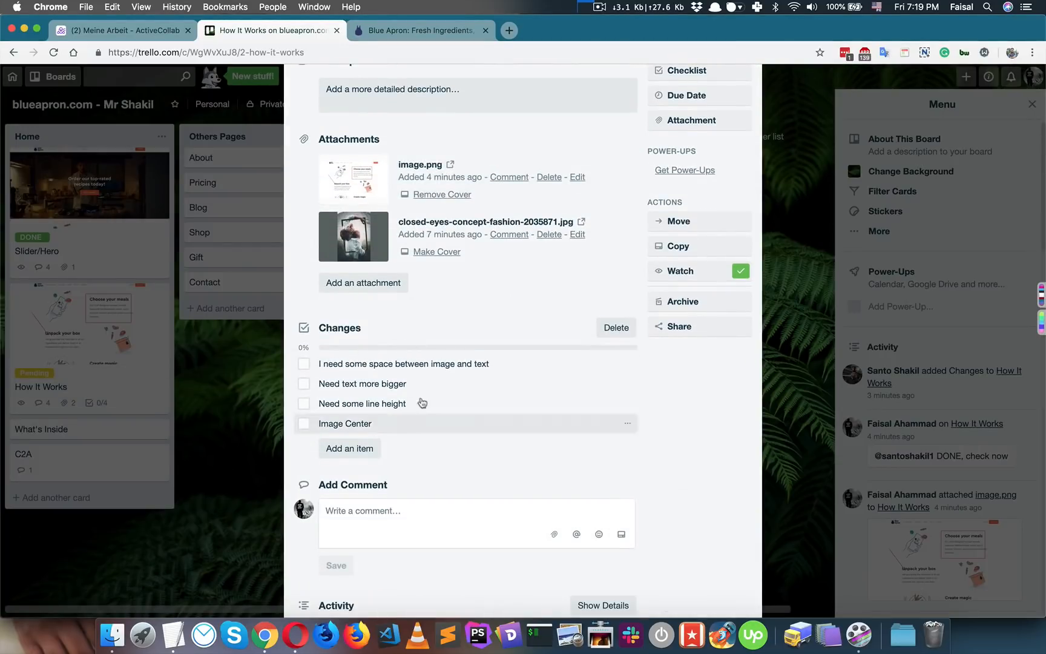
scroll(512, 420, down, 3)
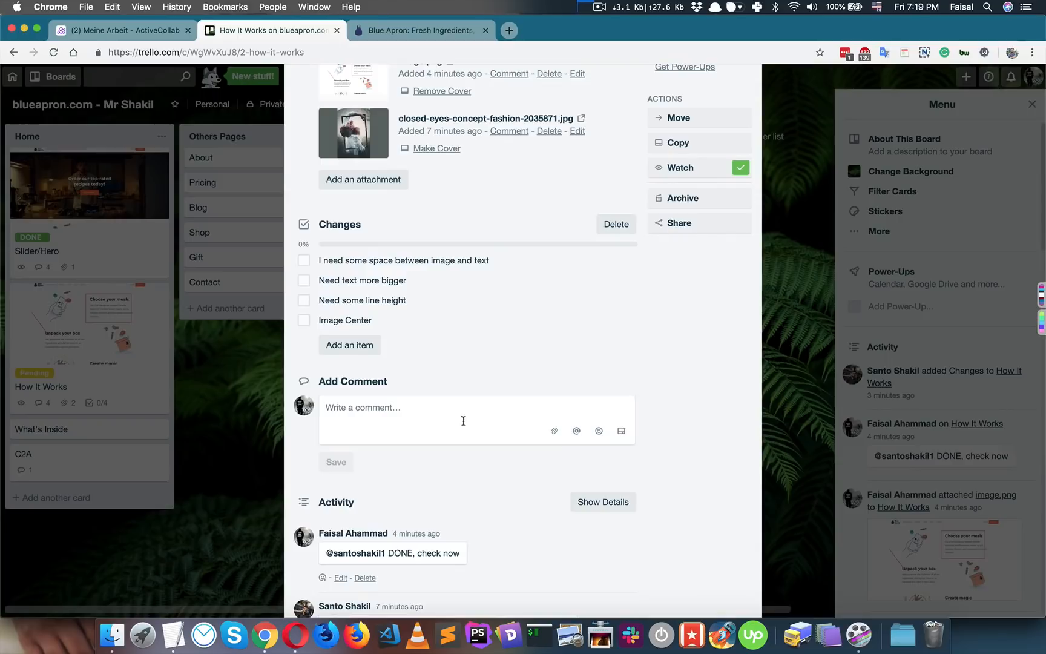
click(307, 321)
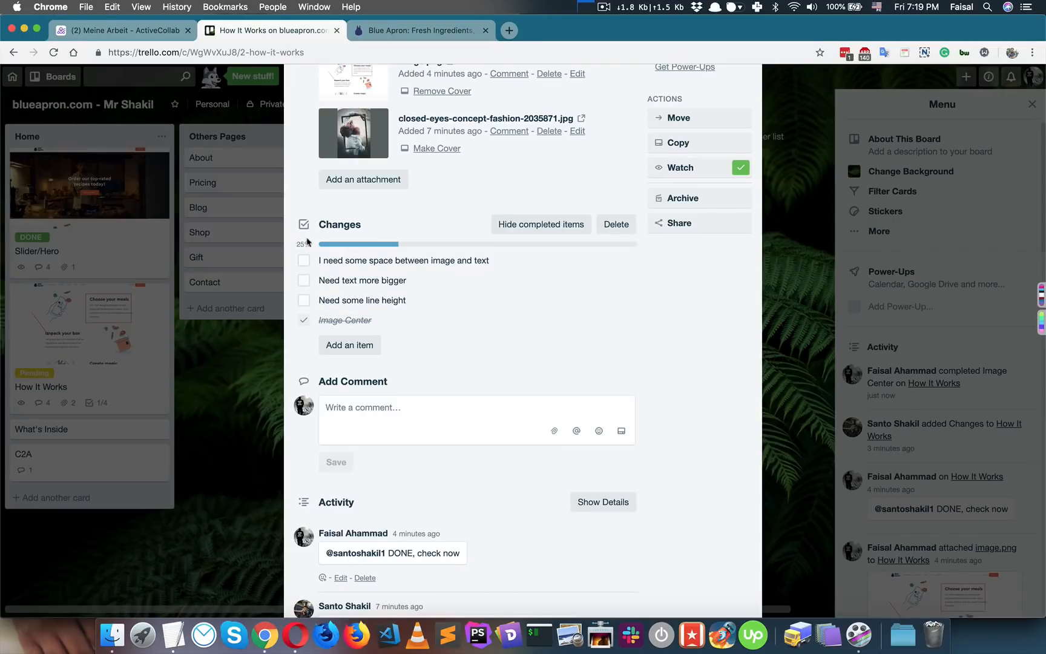
click(346, 262)
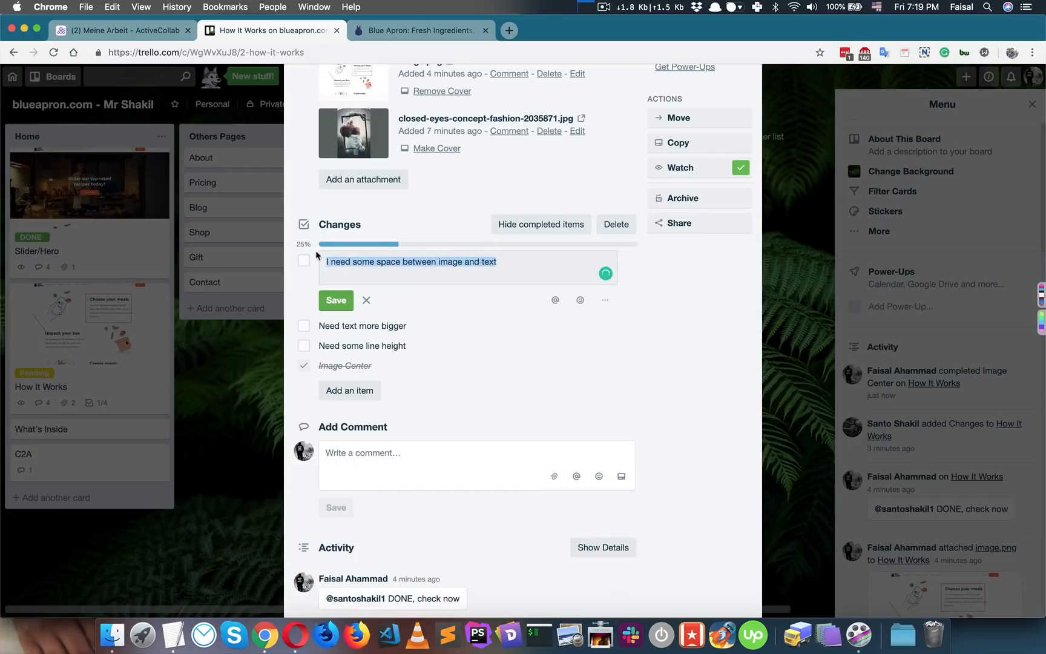
click(304, 260)
click(327, 282)
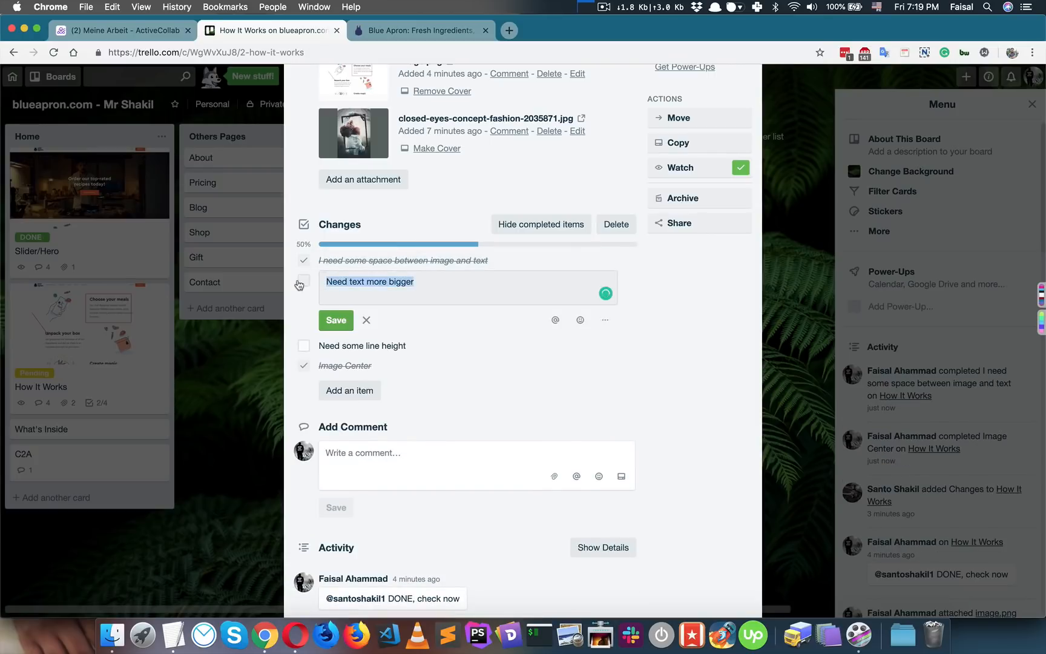
click(300, 283)
- Post a reply mentioning the teammate that line height matches the reference site, then close the card
click(395, 414)
text(@)
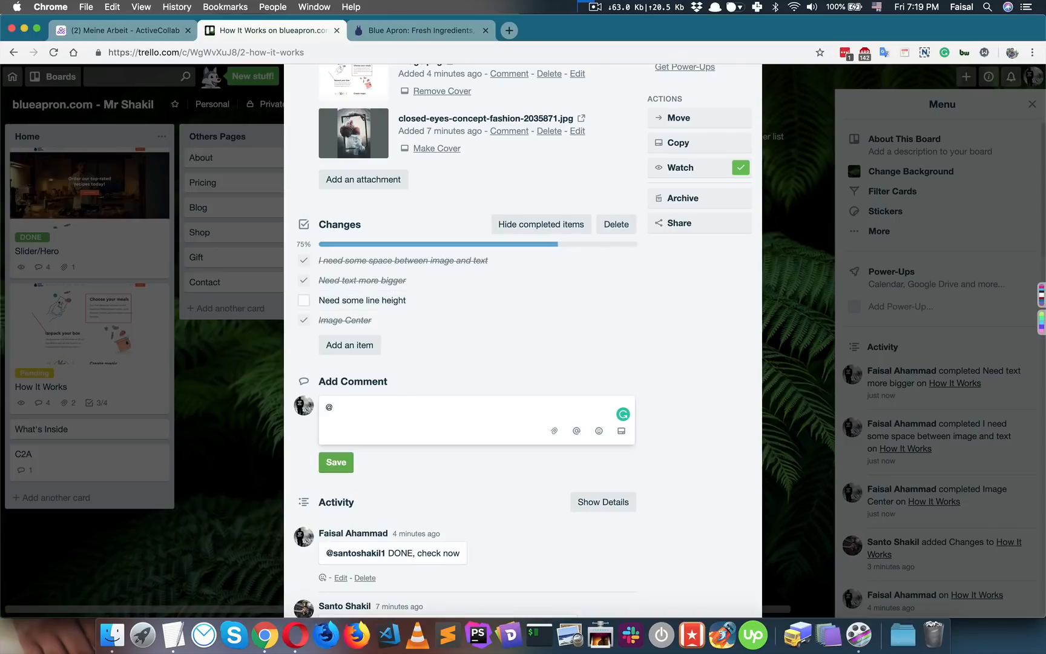
text(s)
key(Return)
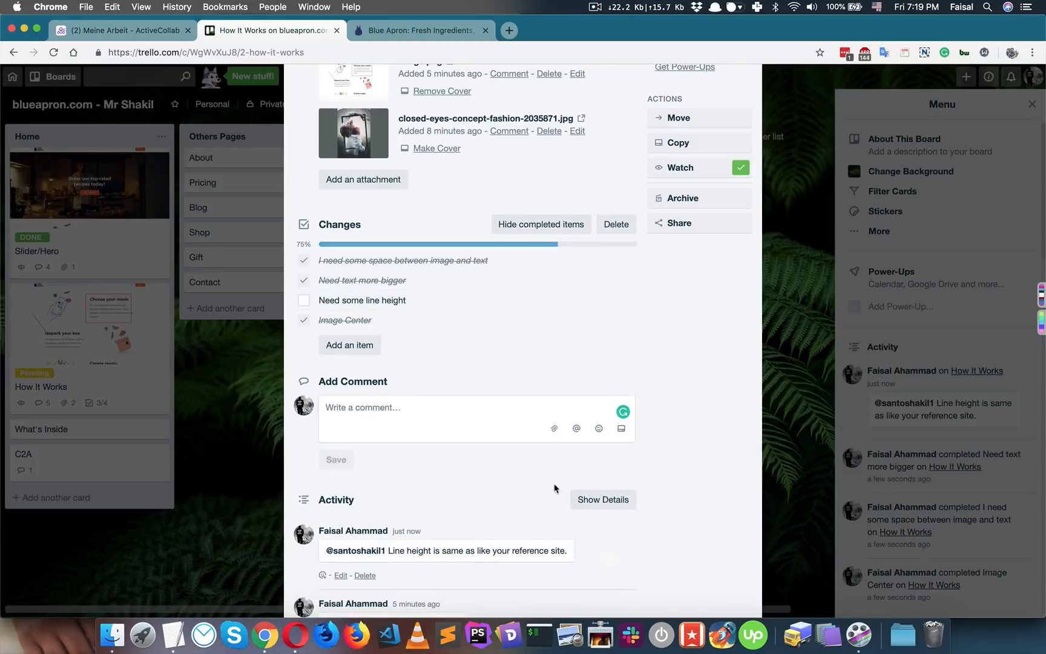
scroll(553, 484, down, 3)
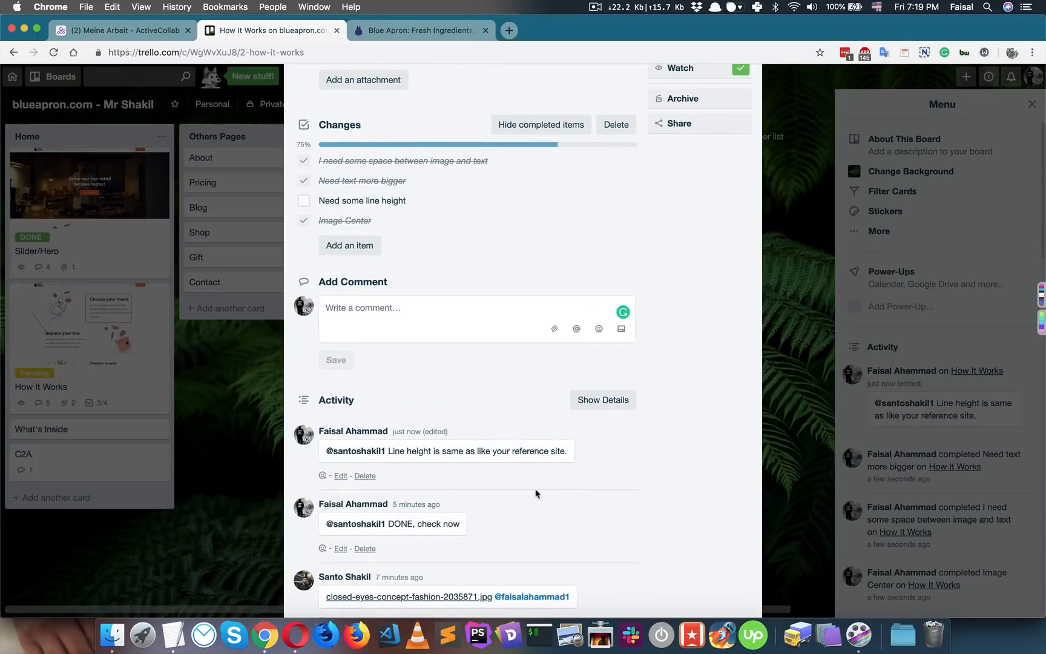
scroll(475, 412, up, 5)
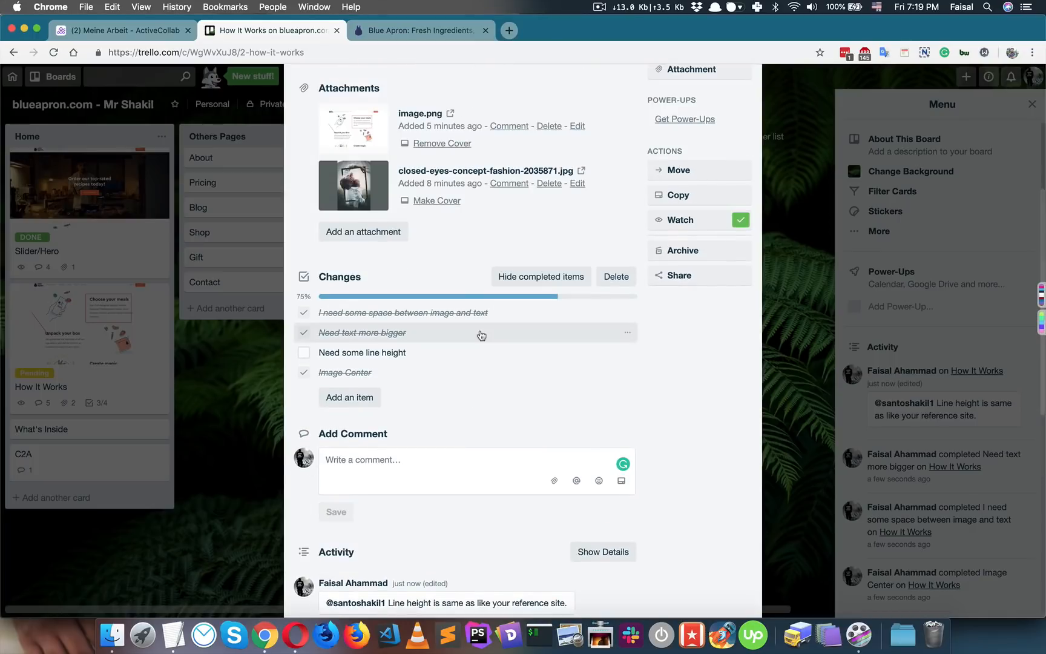
scroll(420, 458, up, 2)
scroll(420, 456, down, 4)
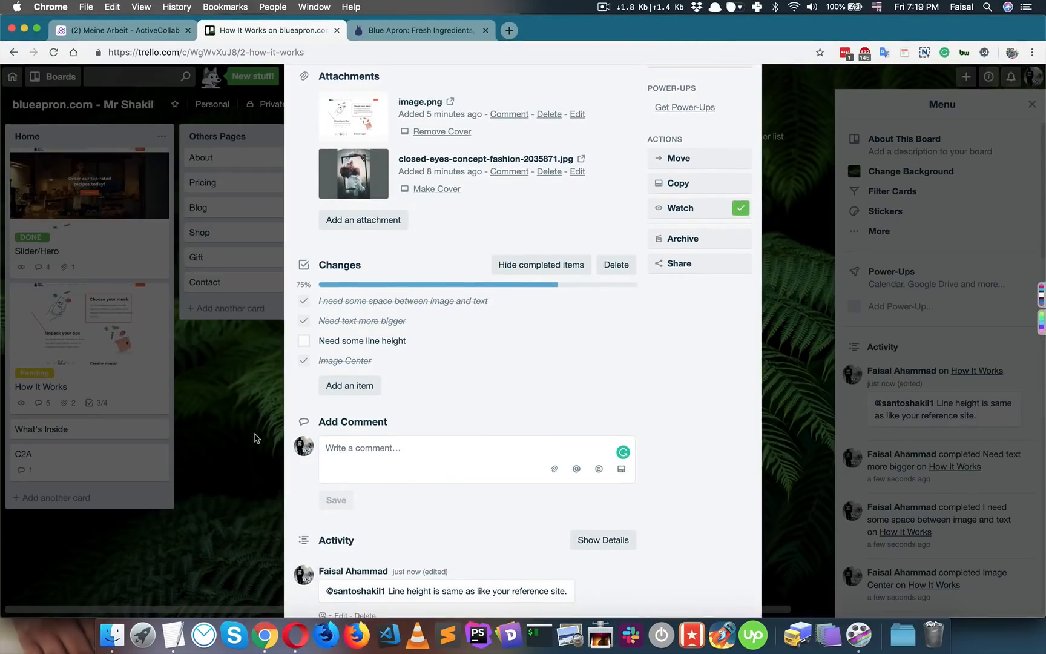
scroll(575, 389, up, 6)
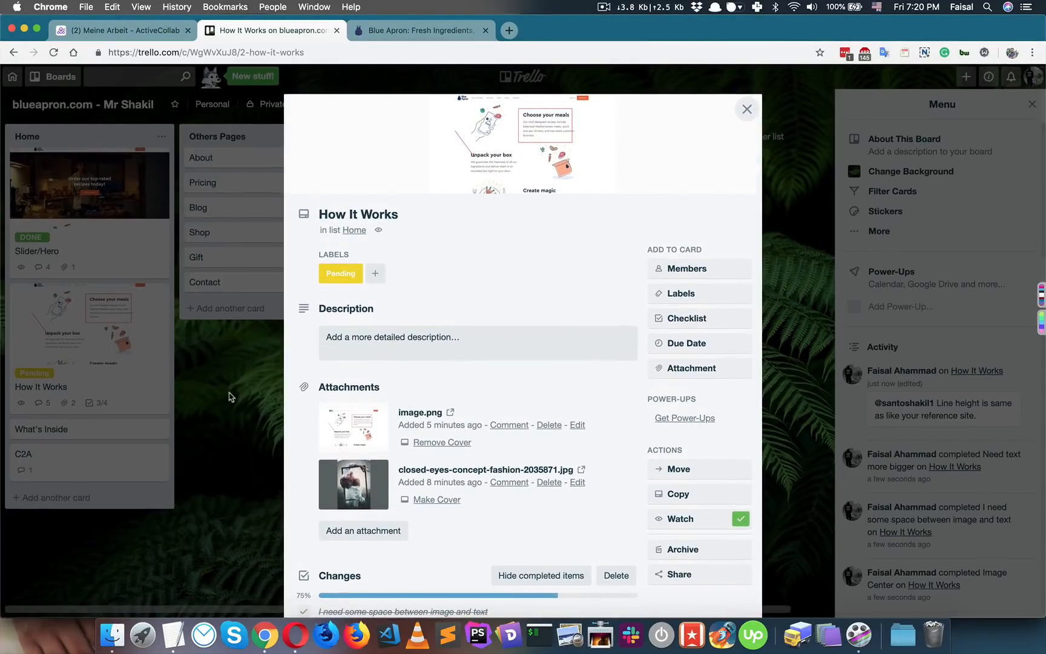
click(230, 396)
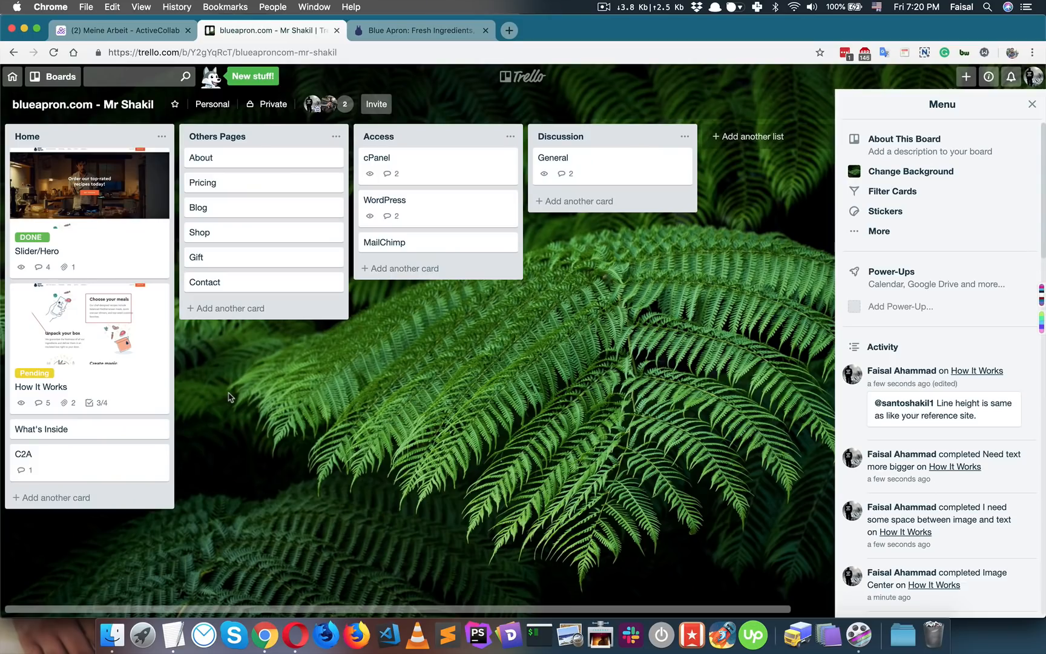
- Add the other teammate as a member of the About card, then close it
click(310, 158)
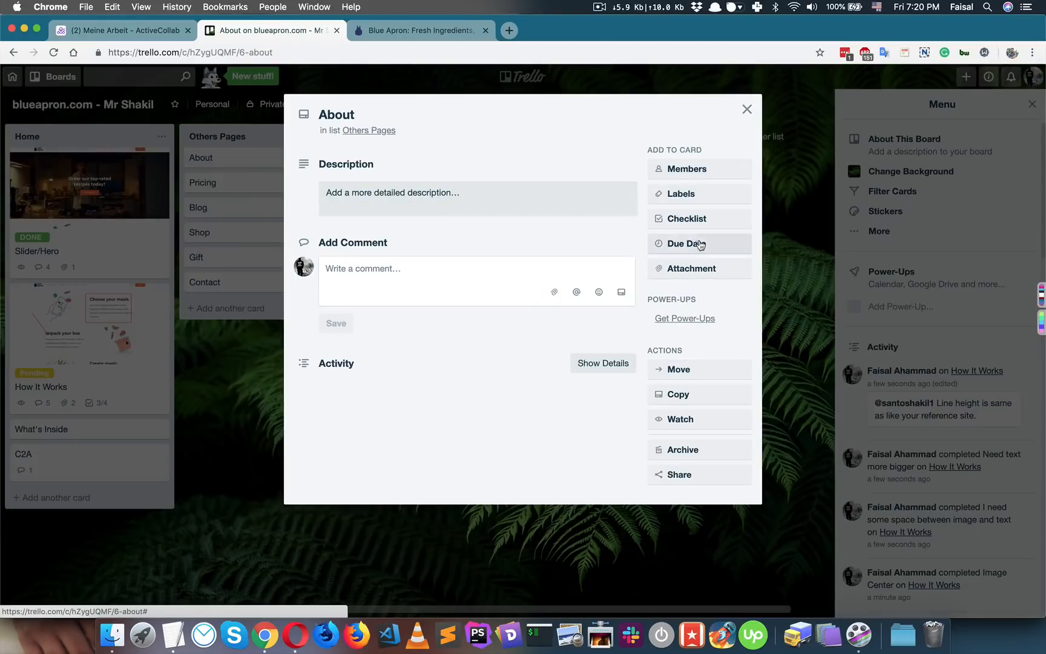
click(697, 169)
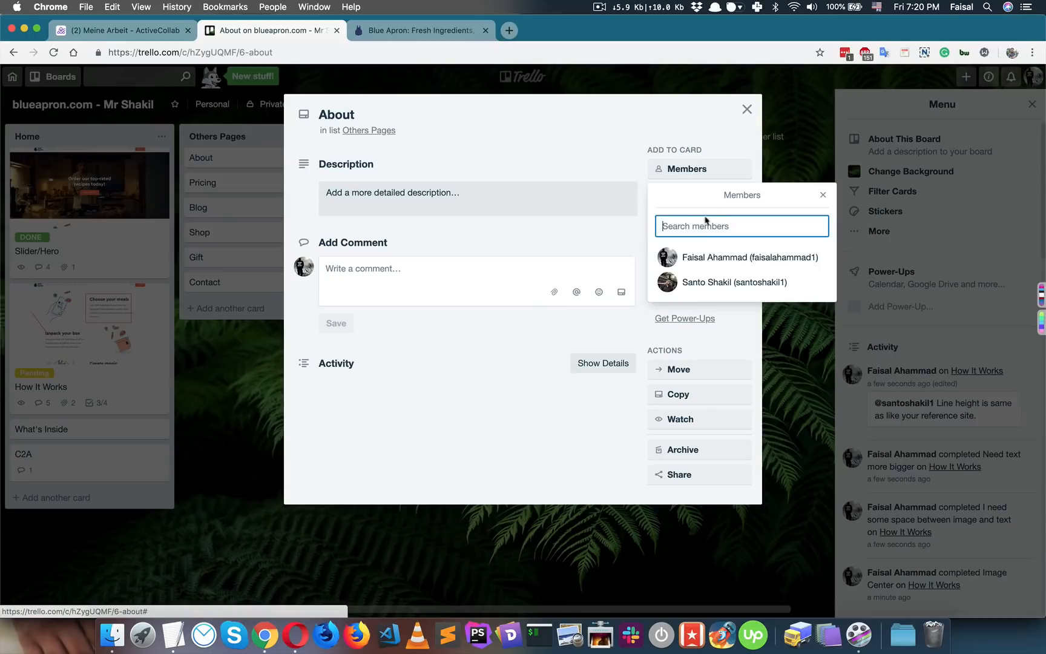
click(721, 283)
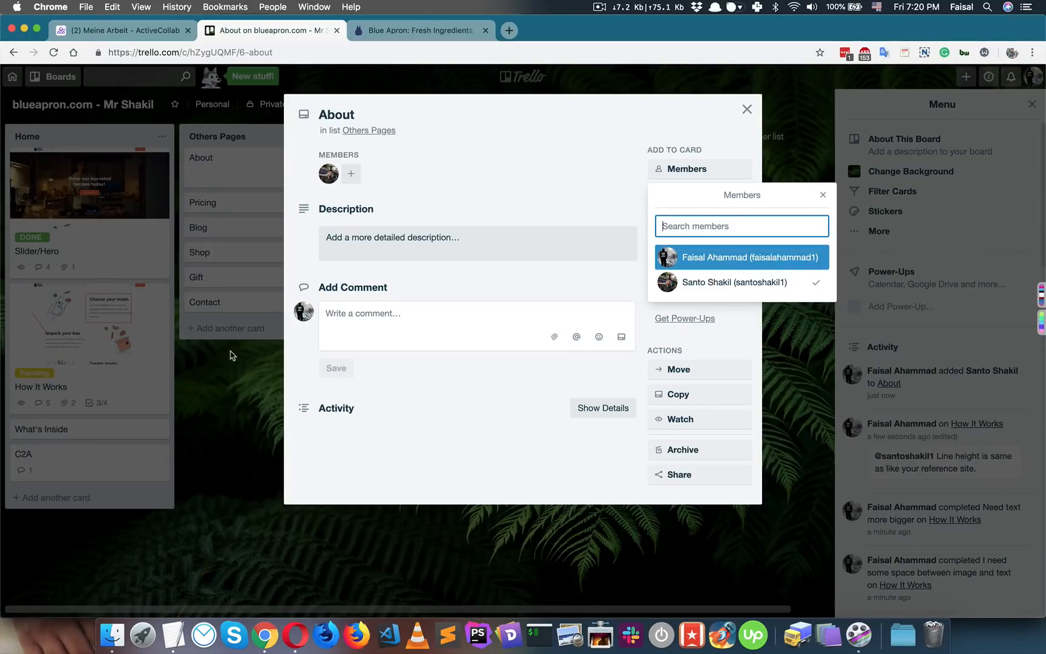
click(233, 381)
click(234, 392)
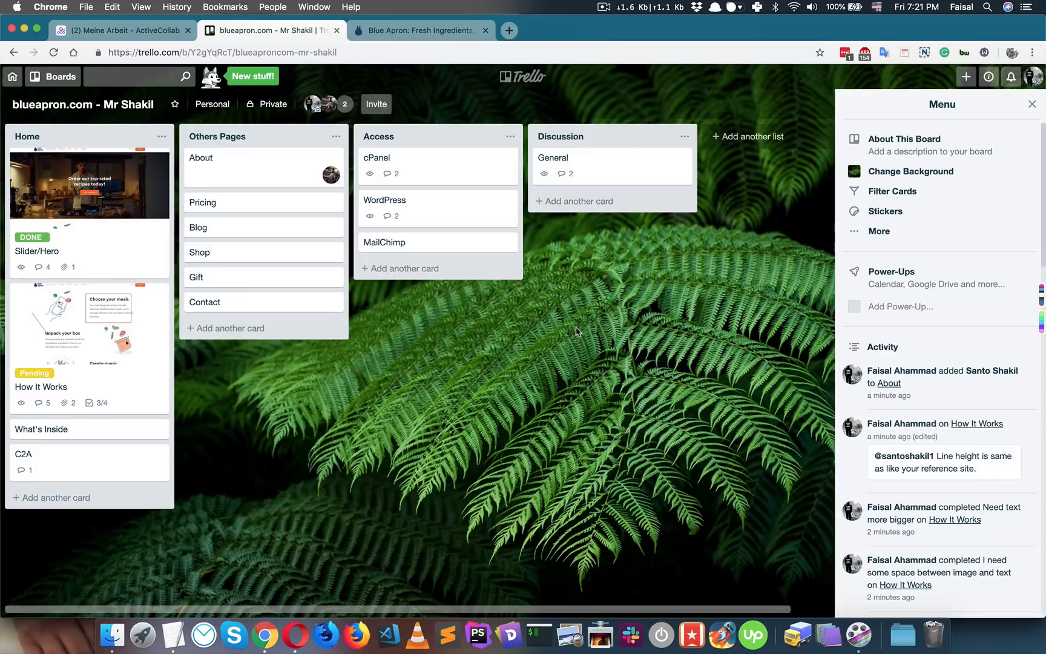
- Set the About card's due date to March 31 and save it
click(276, 168)
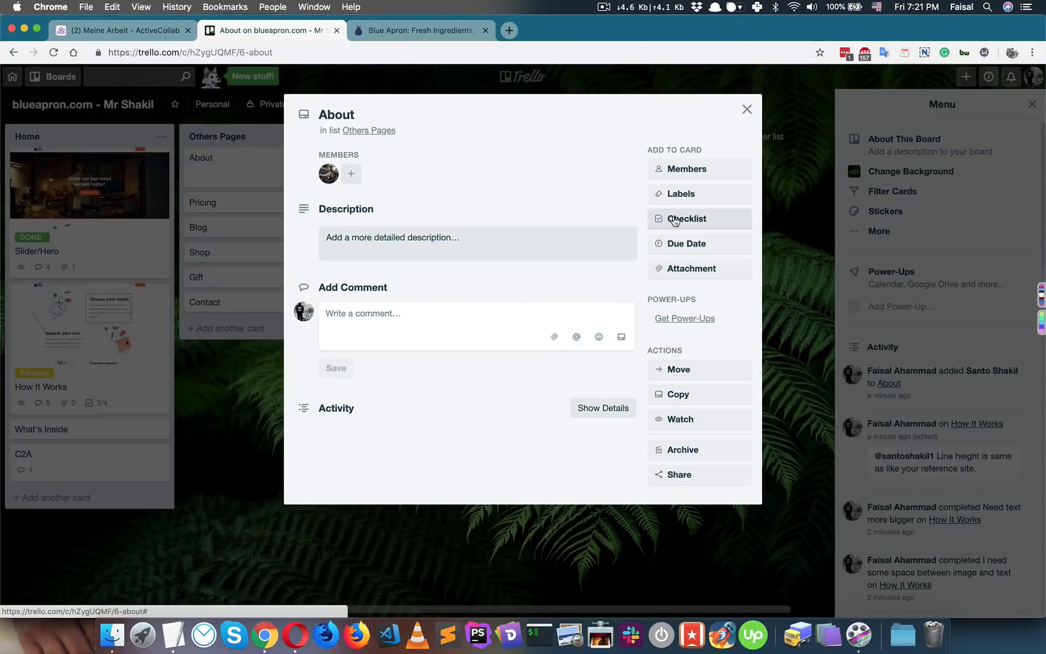
click(683, 244)
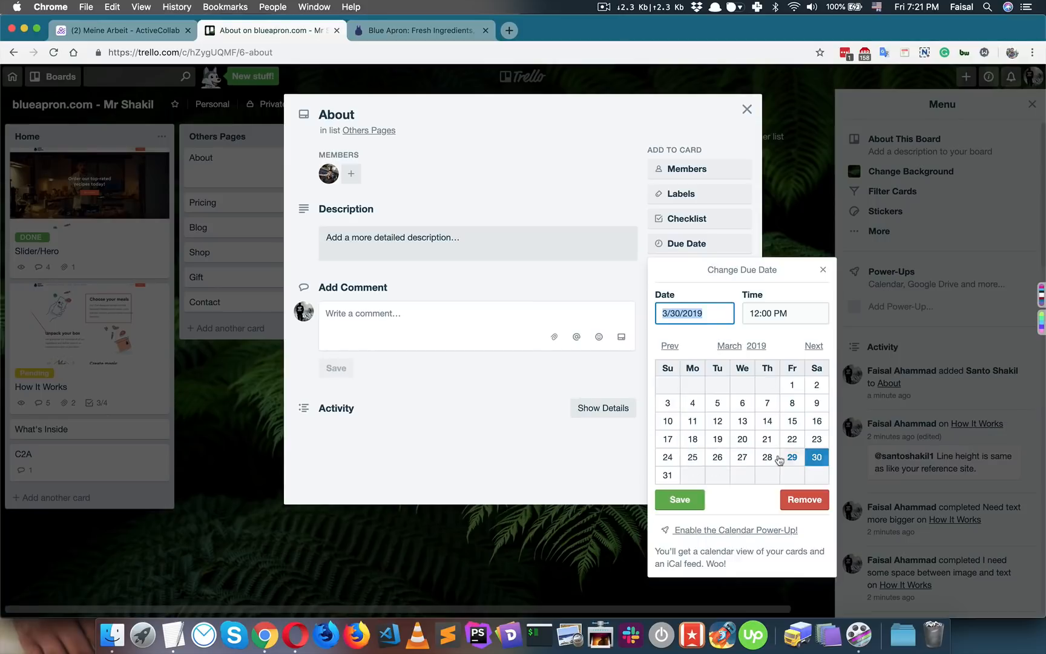
click(668, 476)
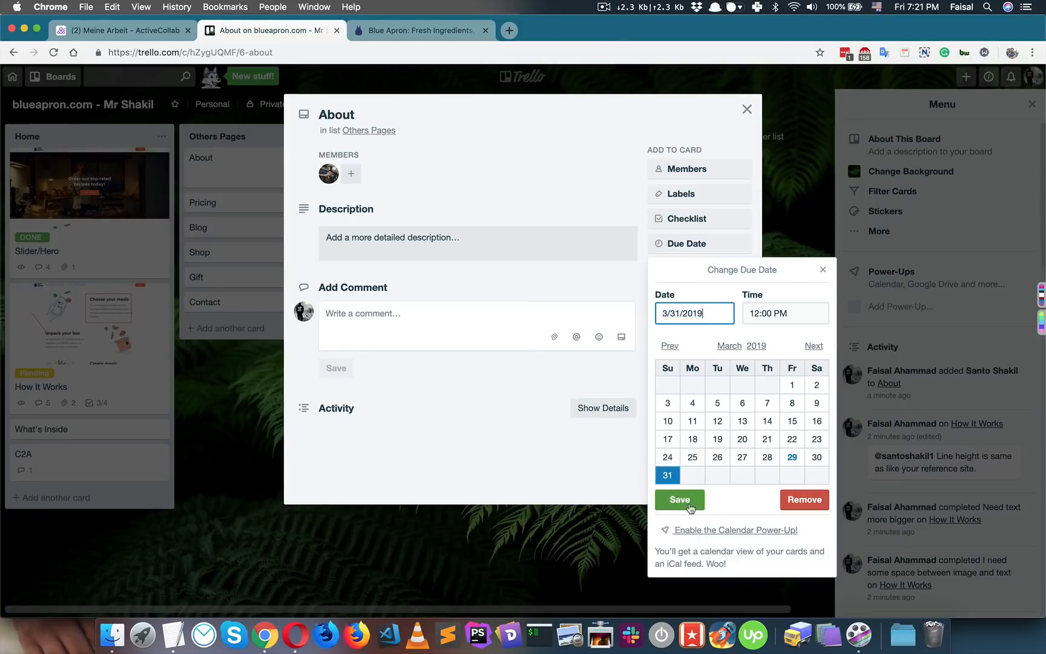
click(684, 499)
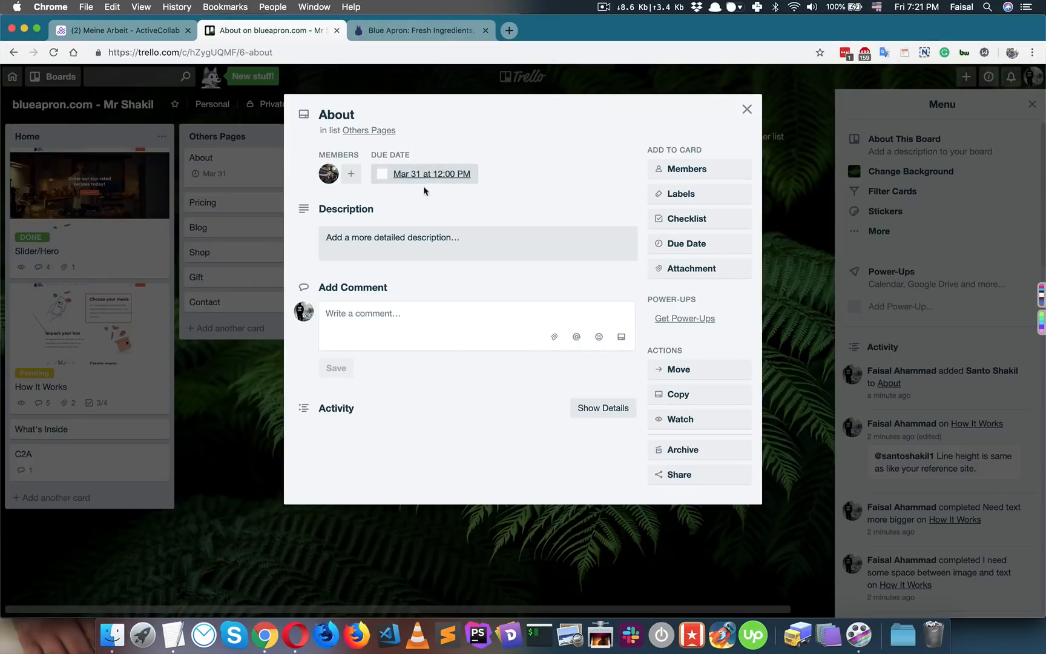
click(387, 524)
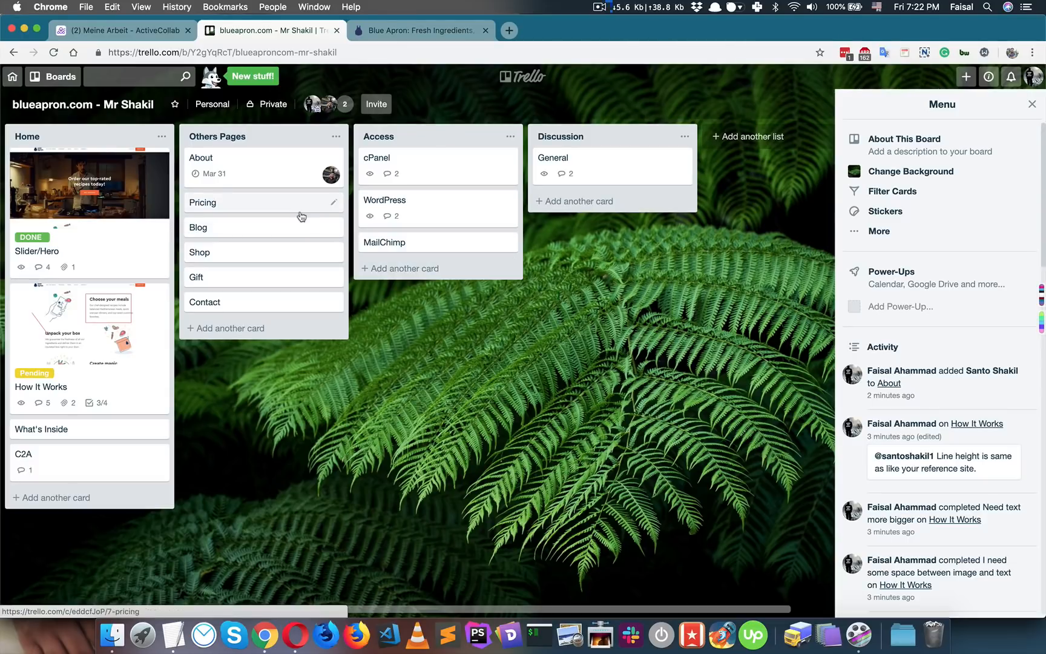
- Start an About card comment mentioning the teammate, with the line 'You could use this code:'
click(284, 187)
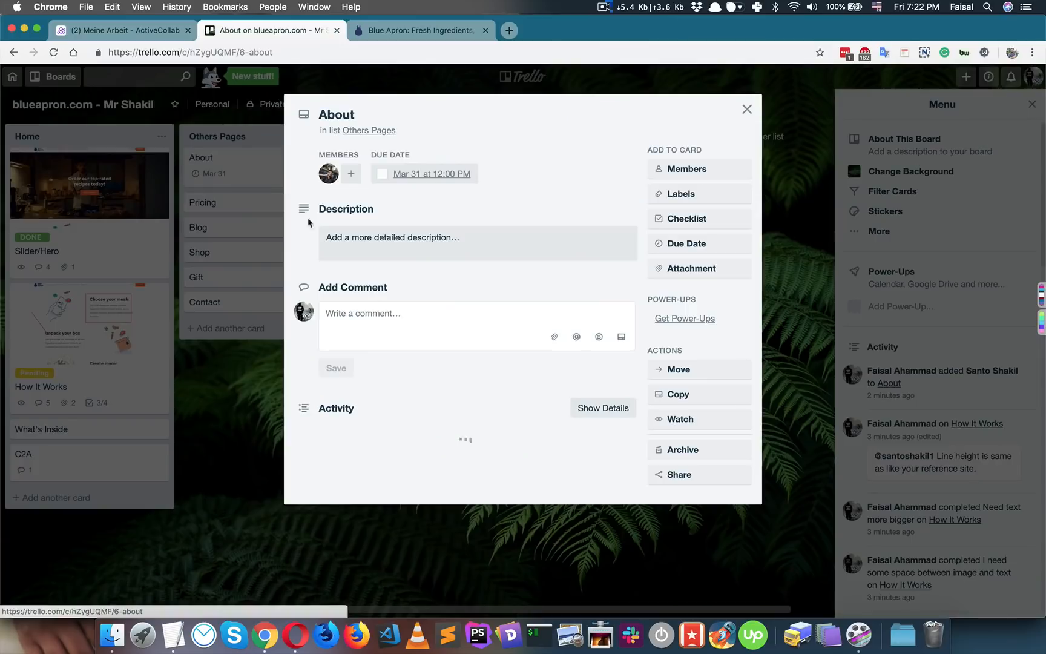
click(394, 333)
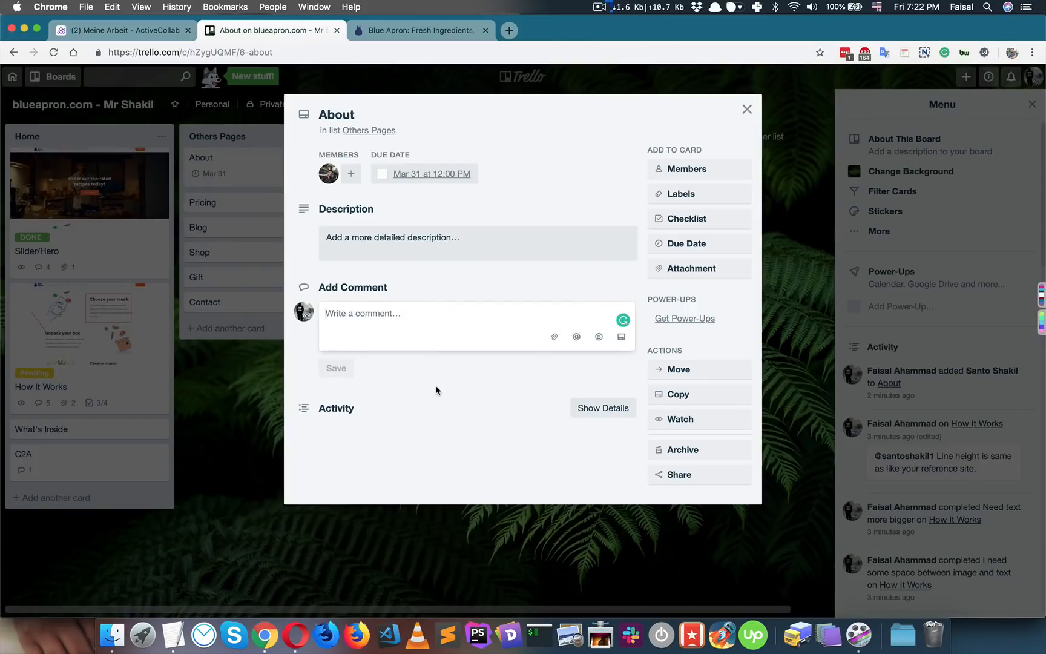
text(@)
key(Return)
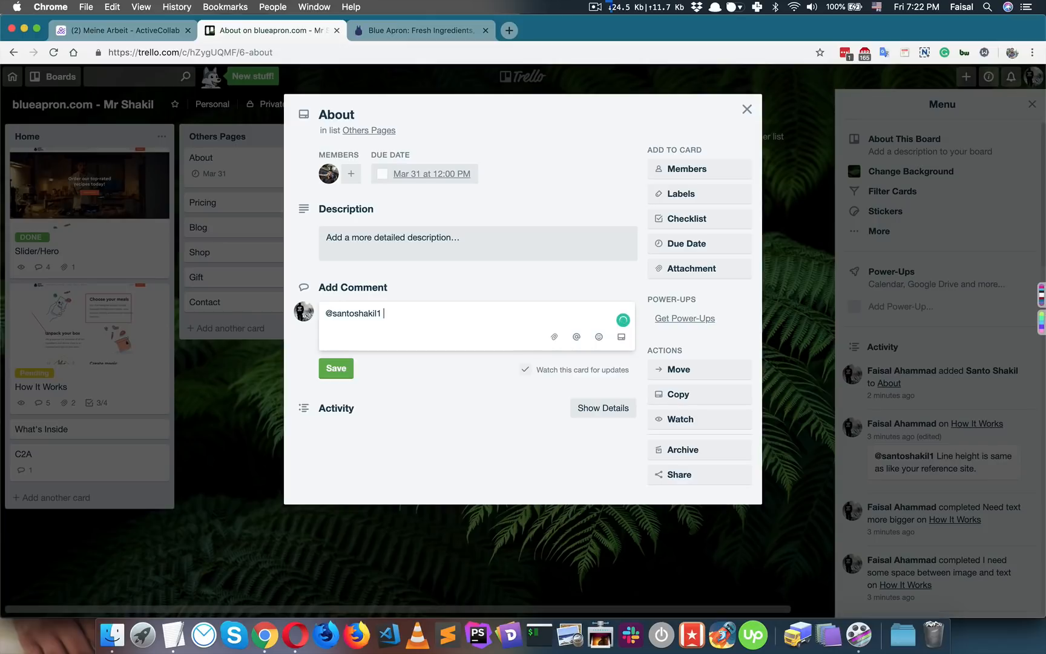
key(Return)
key(Return)
text(You could use this code)
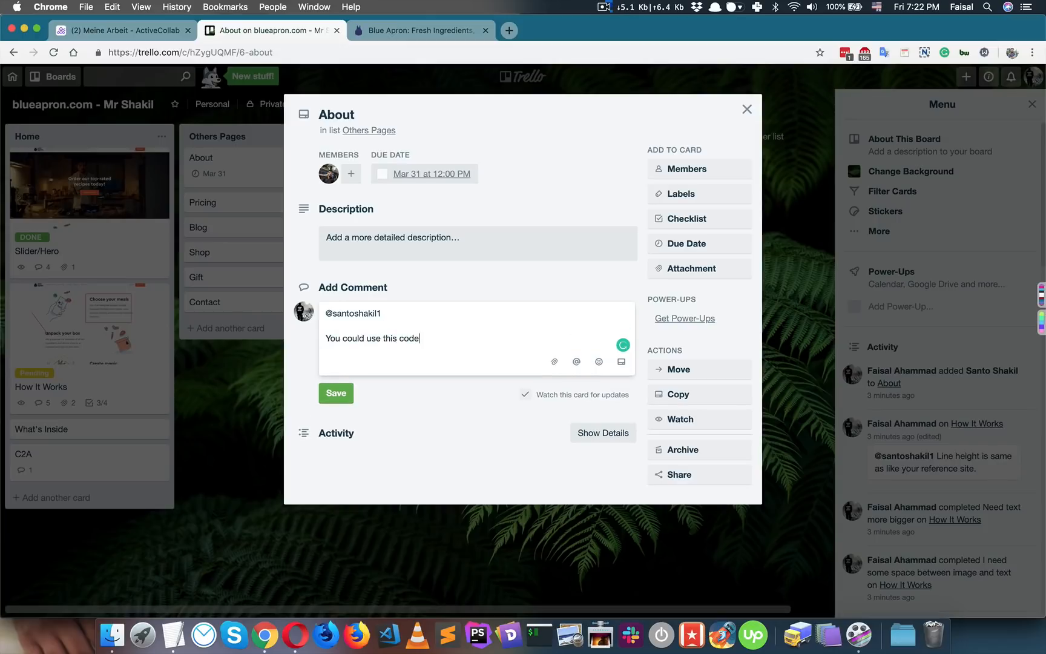
text(:)
key(Return)
key(Return)
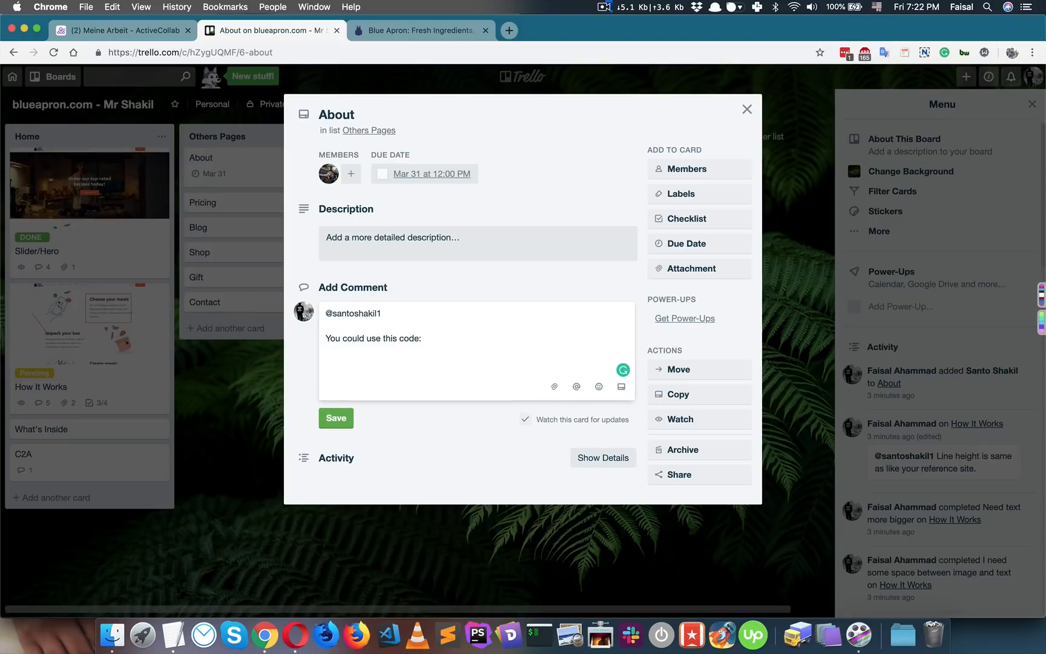
- Add a code block with the pasted CSS, followed by 'and you could use `line-height: 30px;`'
text(```)
key(Return)
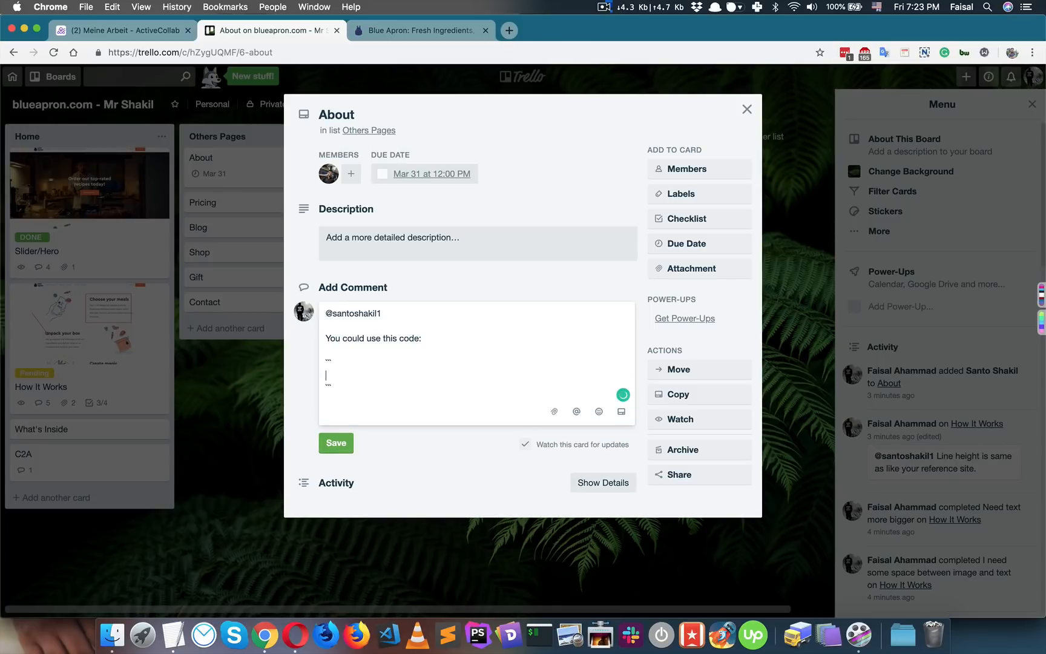
text(body {   background-color: lightblue; }  h1 {   color: white;   text-align: center; })
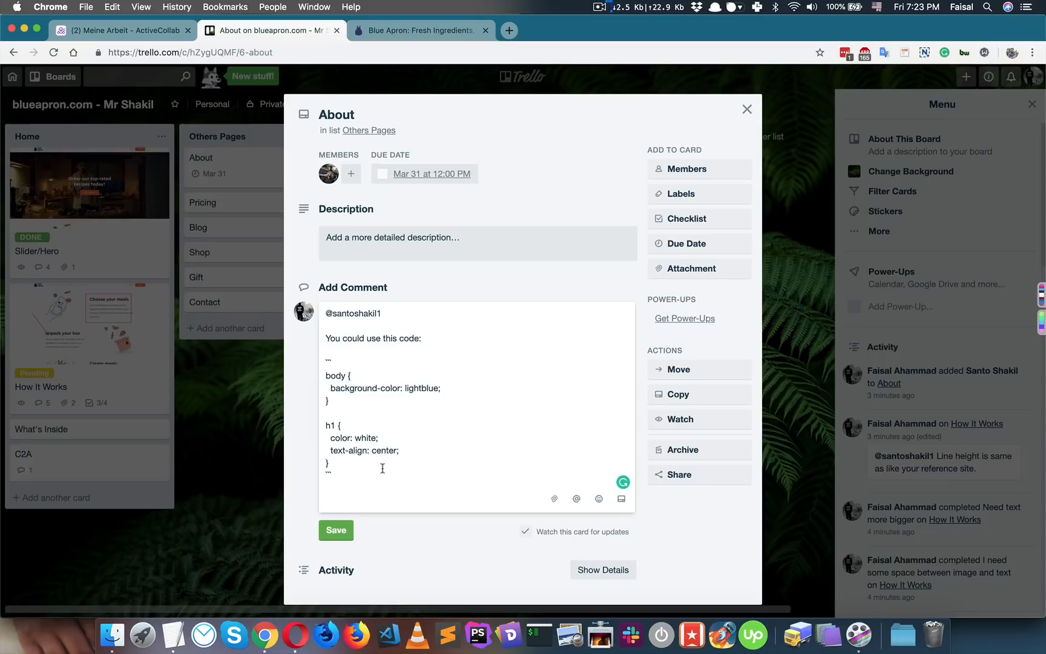
key(Return)
key(Return)
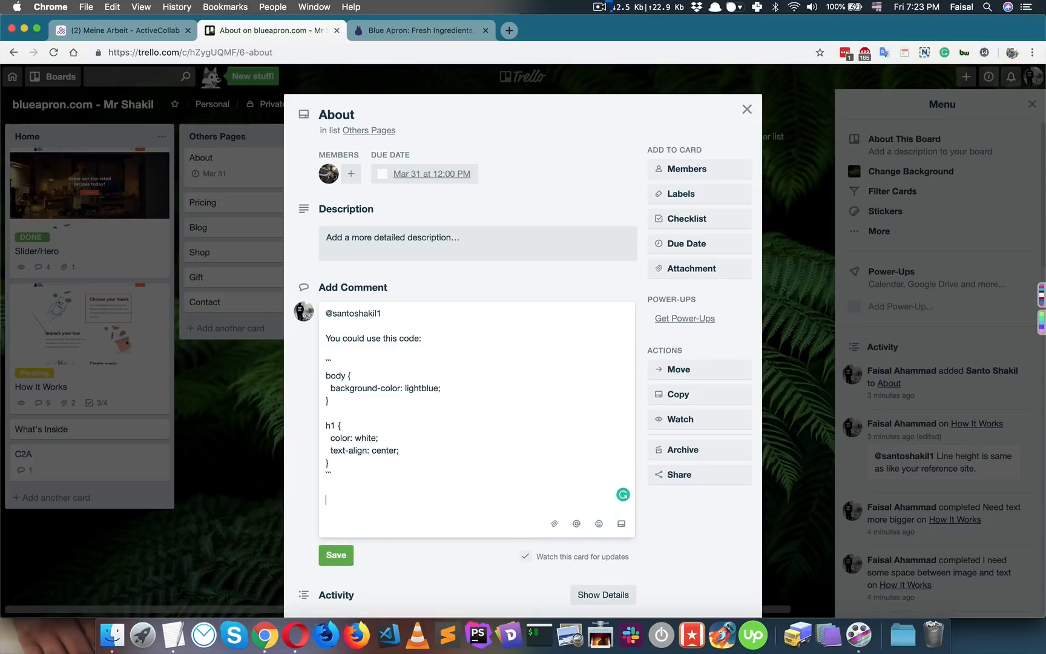
text(and you could use )
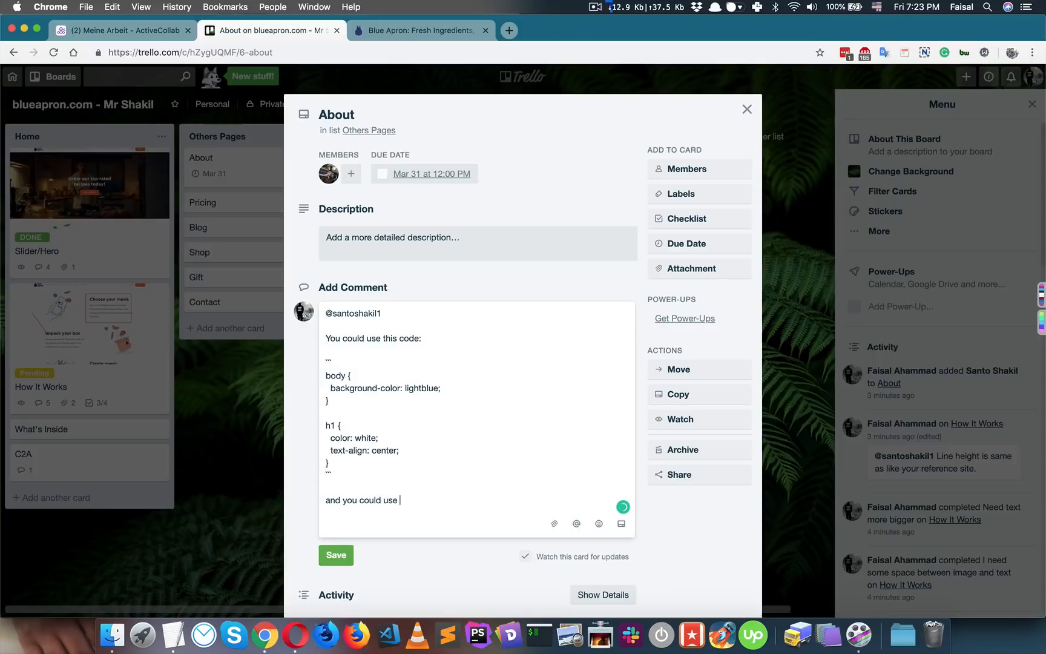
text(`line-height: 30px)
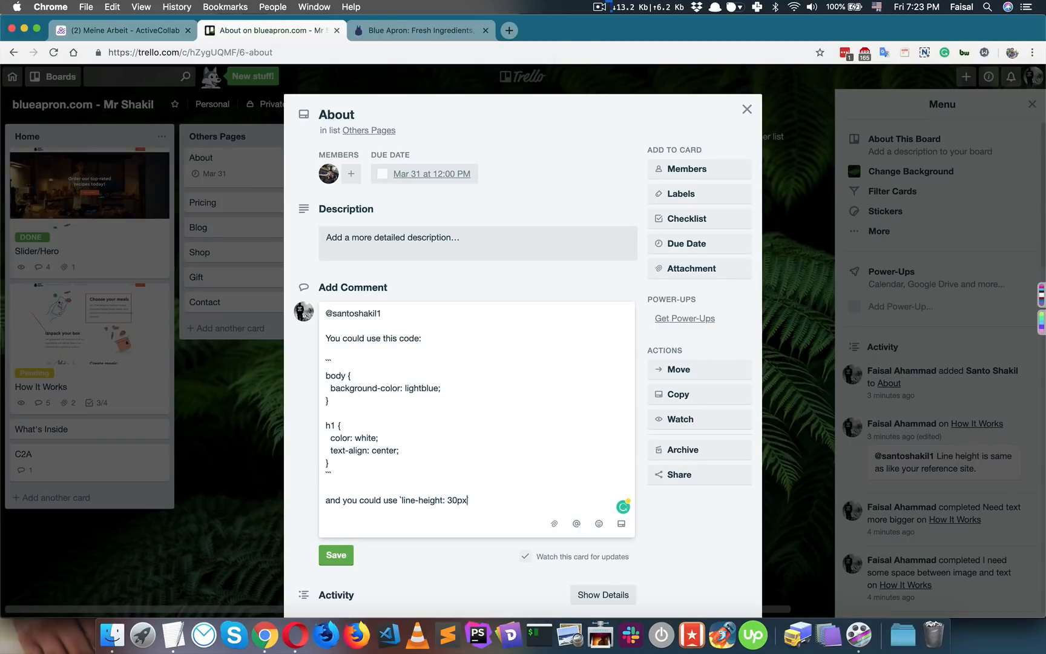
text(;`)
- Post the CSS code comment on the About card
click(336, 555)
scroll(467, 487, down, 3)
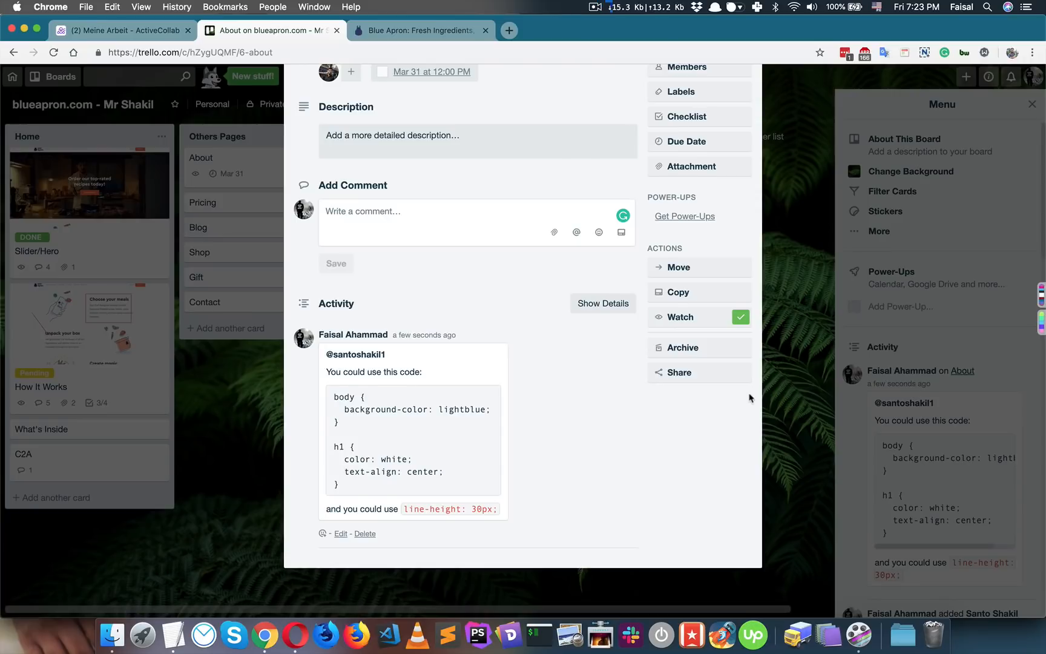
scroll(748, 381, up, 3)
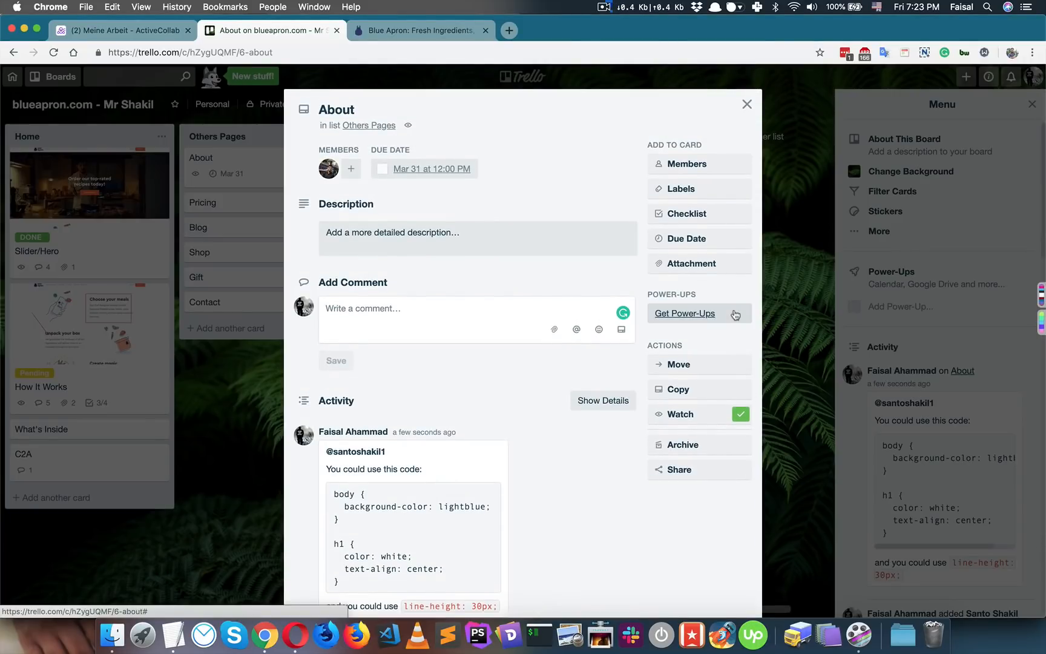
- Briefly check the Attachment and Emoji popups, then close the About card
click(704, 266)
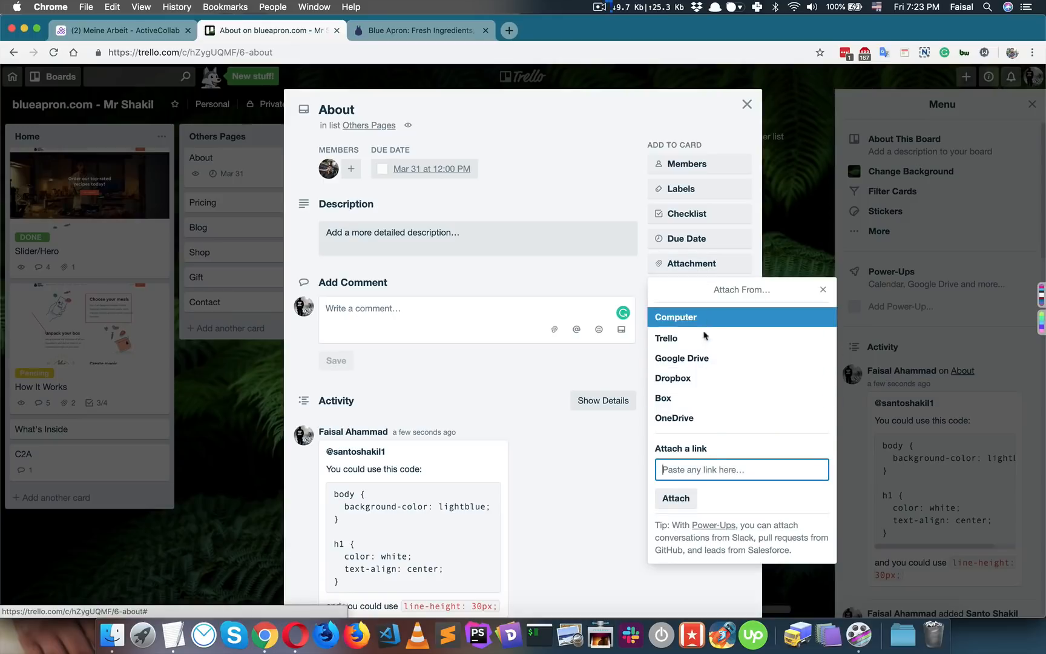
click(590, 475)
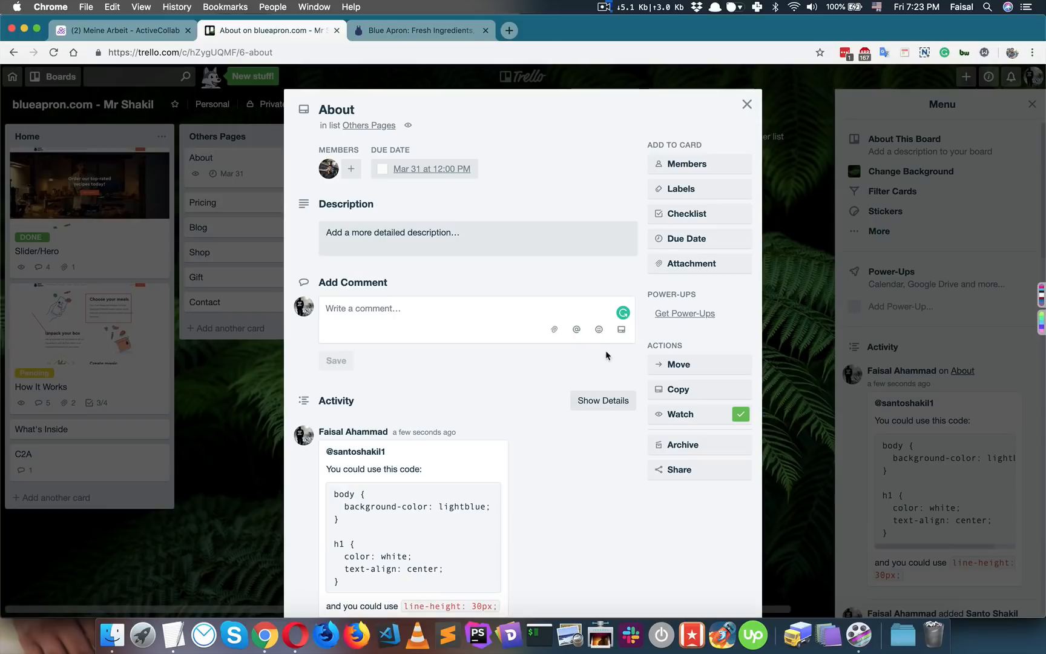
click(599, 330)
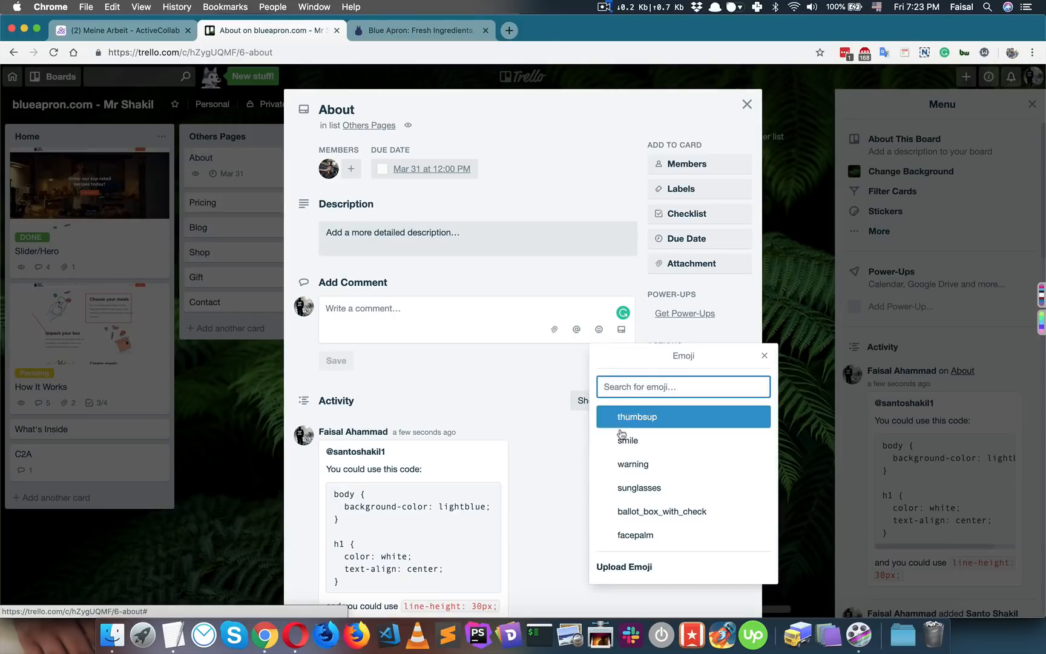
click(568, 483)
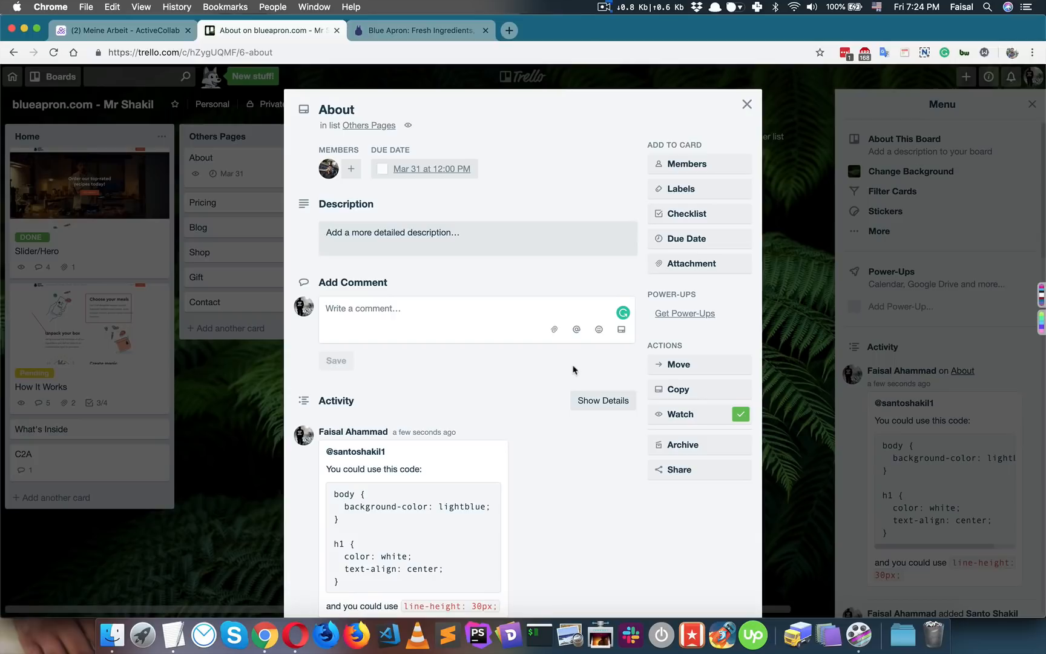
click(814, 374)
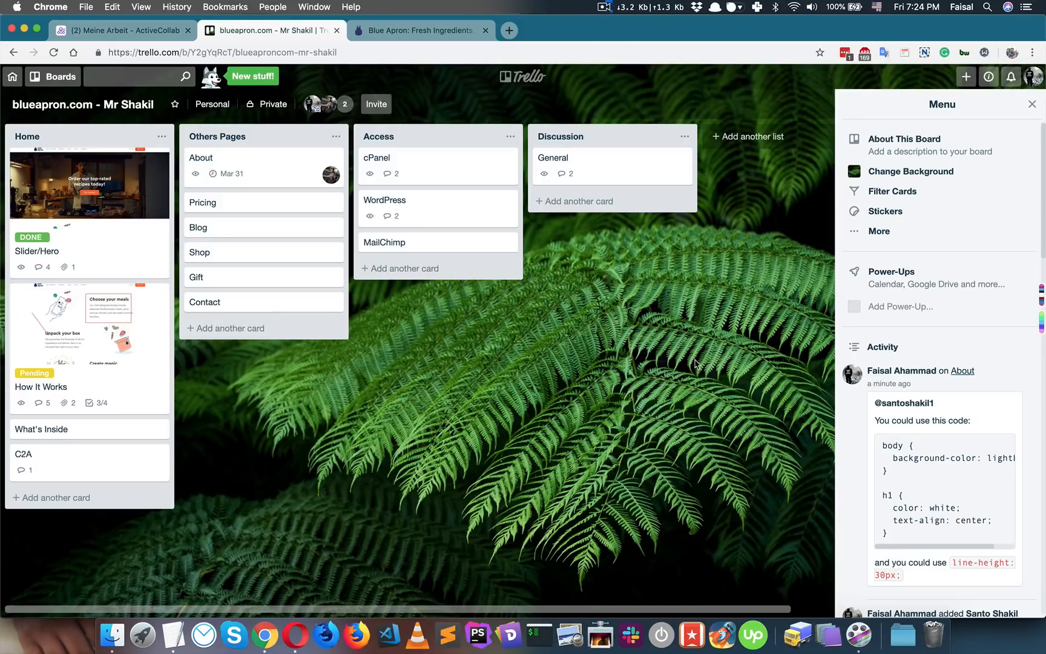
- Change the blueapron.com board background to solid grey
click(938, 173)
click(972, 176)
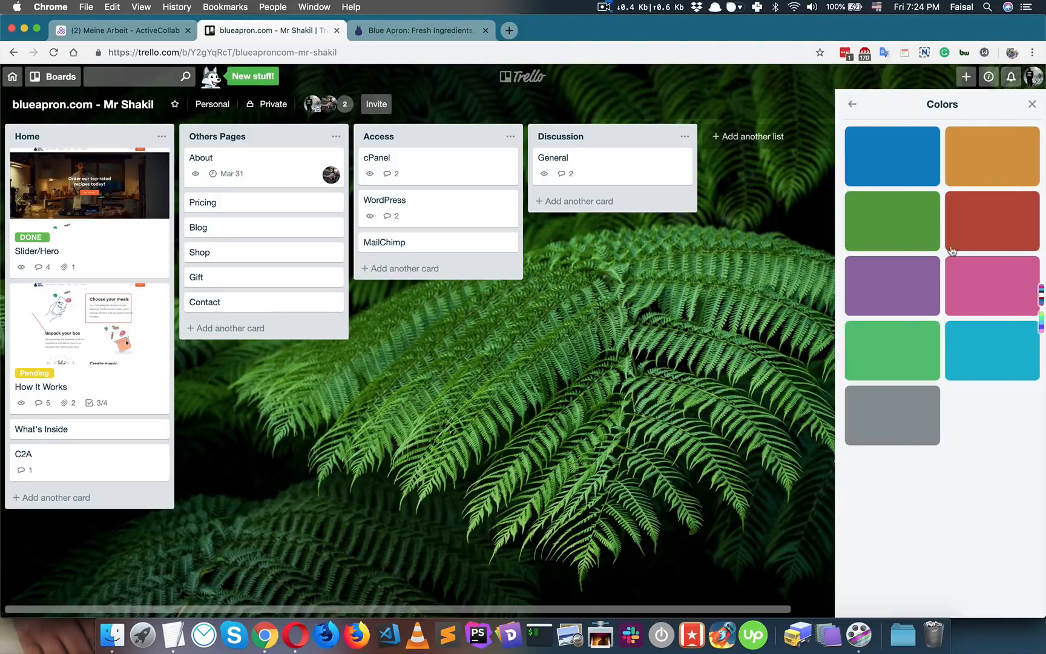
click(895, 419)
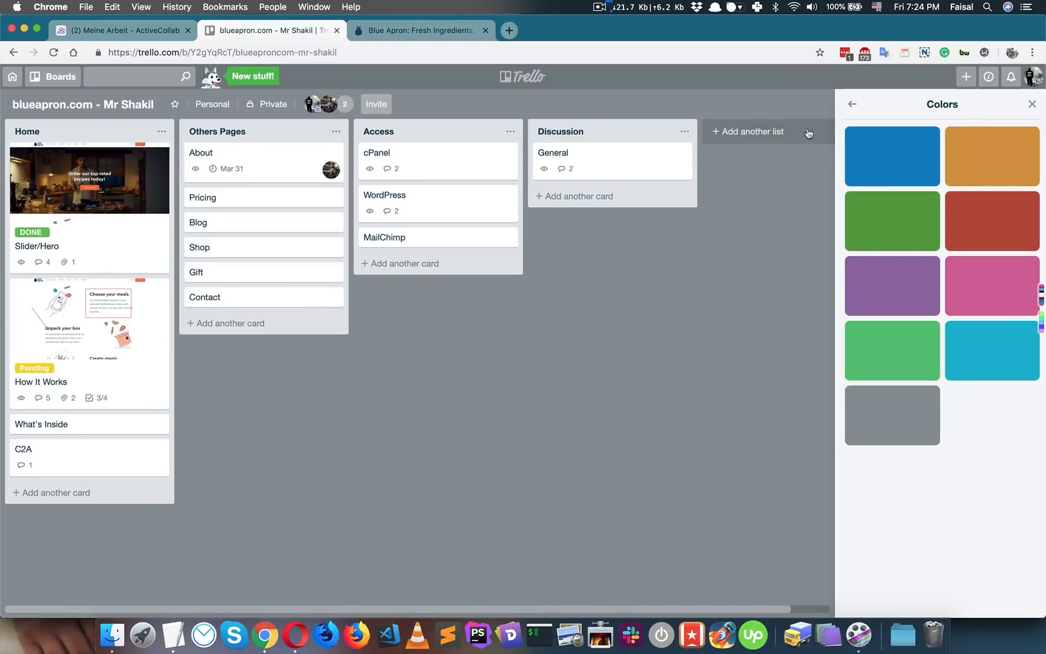
click(853, 104)
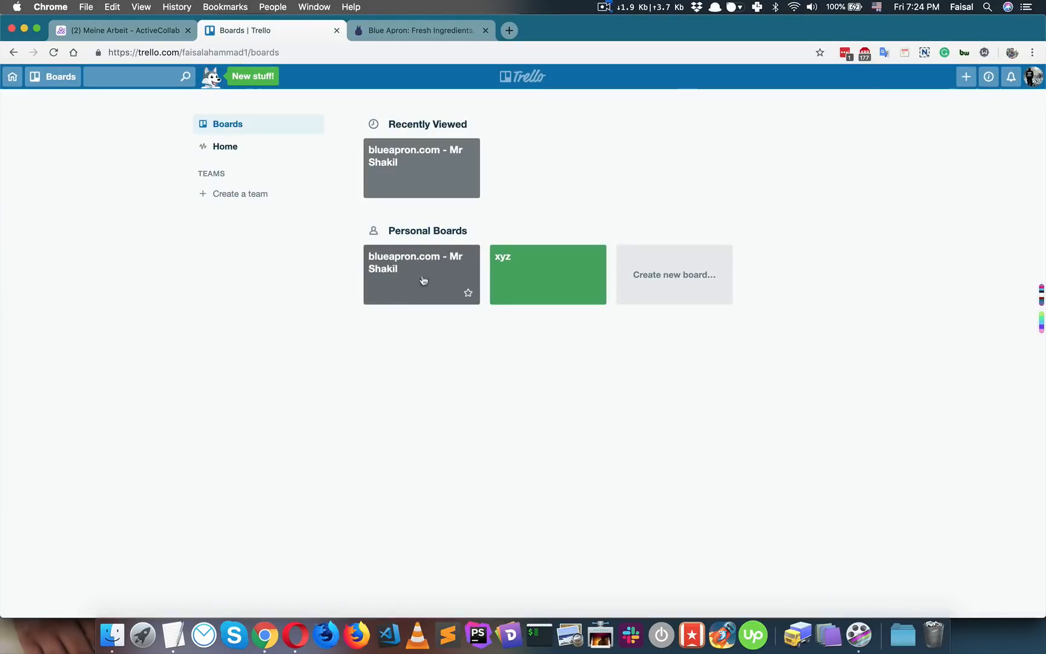
- Give the xyz board a dark-blue photo background found by searching 'blue', then return to Boards
click(521, 285)
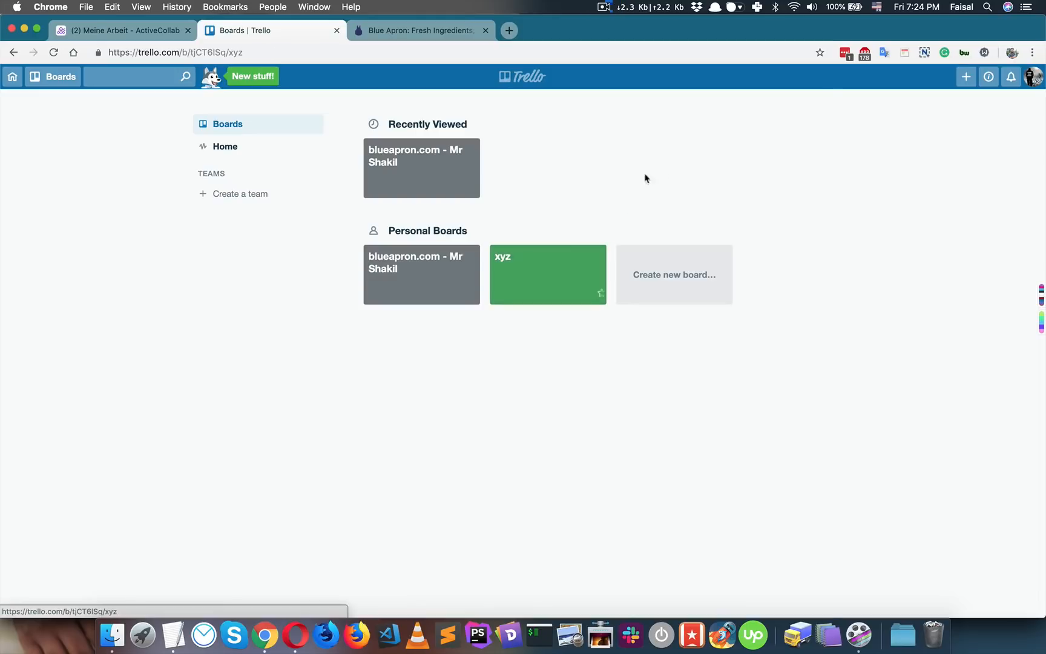
click(915, 172)
click(908, 172)
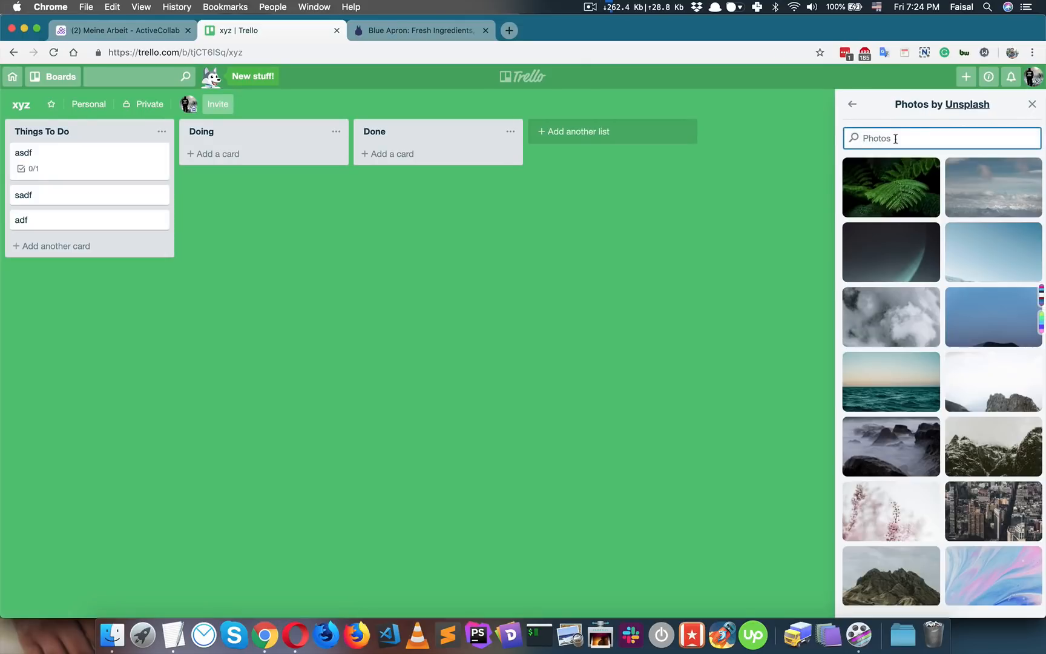
text(blue)
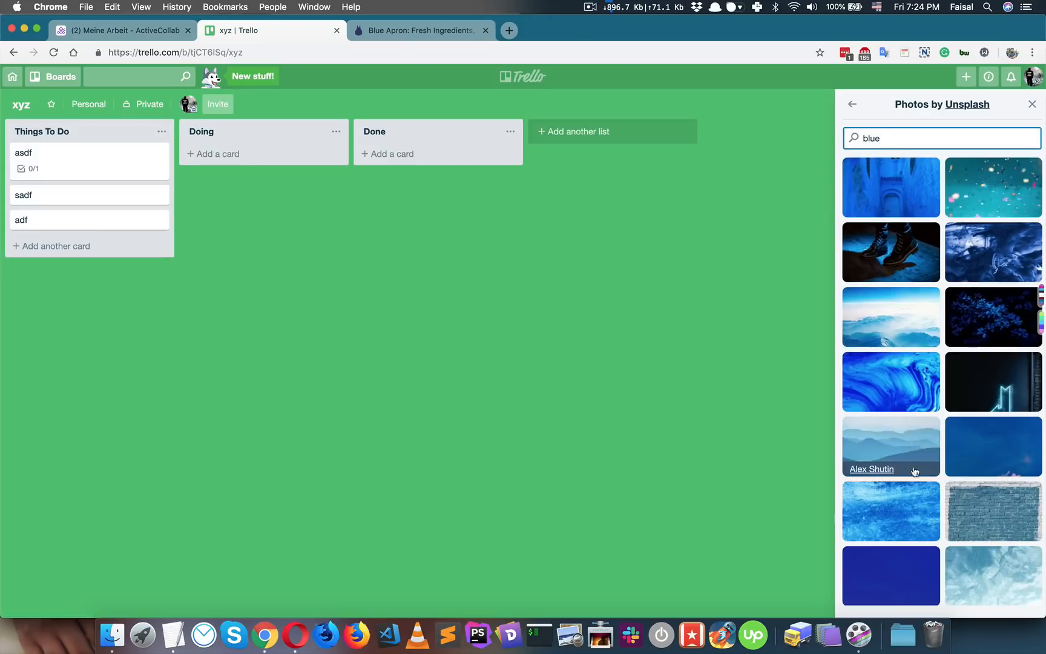
click(891, 579)
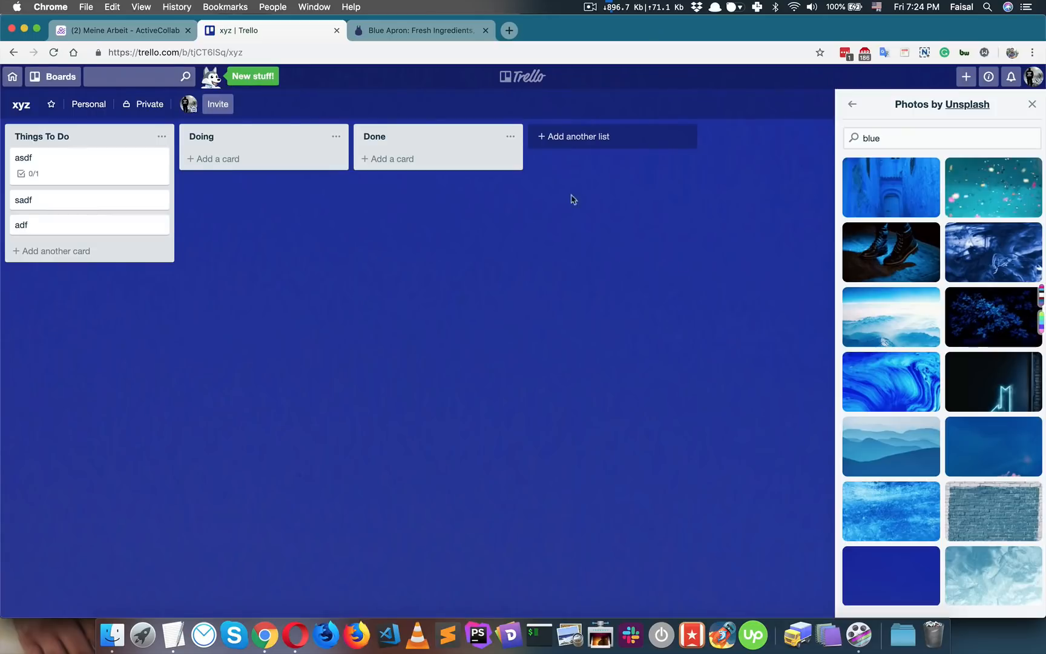
click(524, 78)
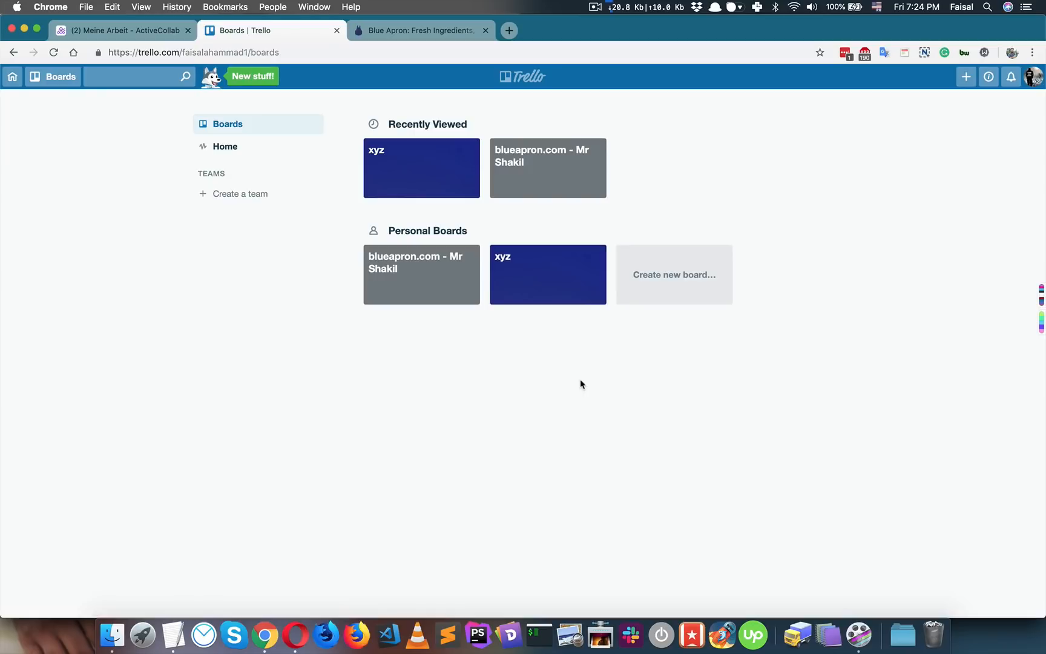
- Search photos for 'black' and set the dark building photo as the blueapron.com background
click(448, 299)
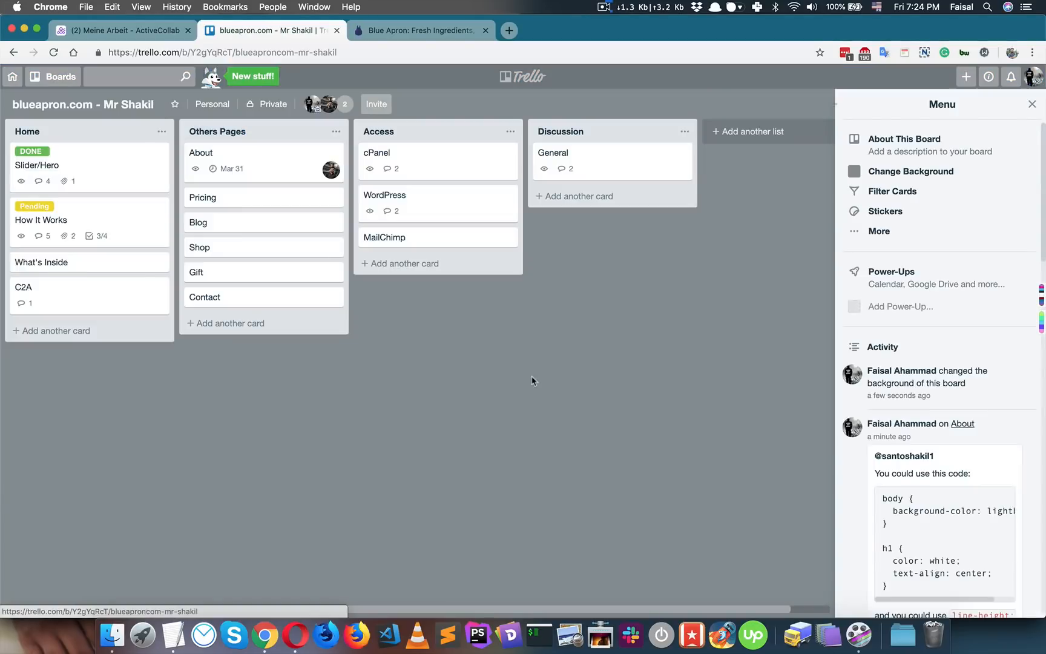
click(931, 173)
click(984, 161)
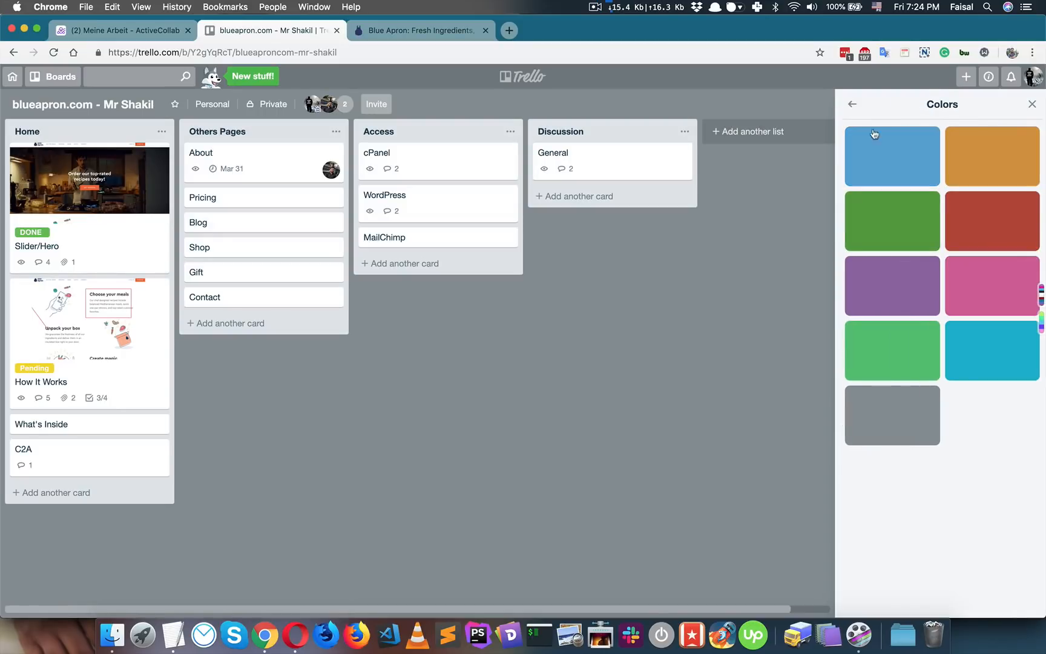
click(853, 106)
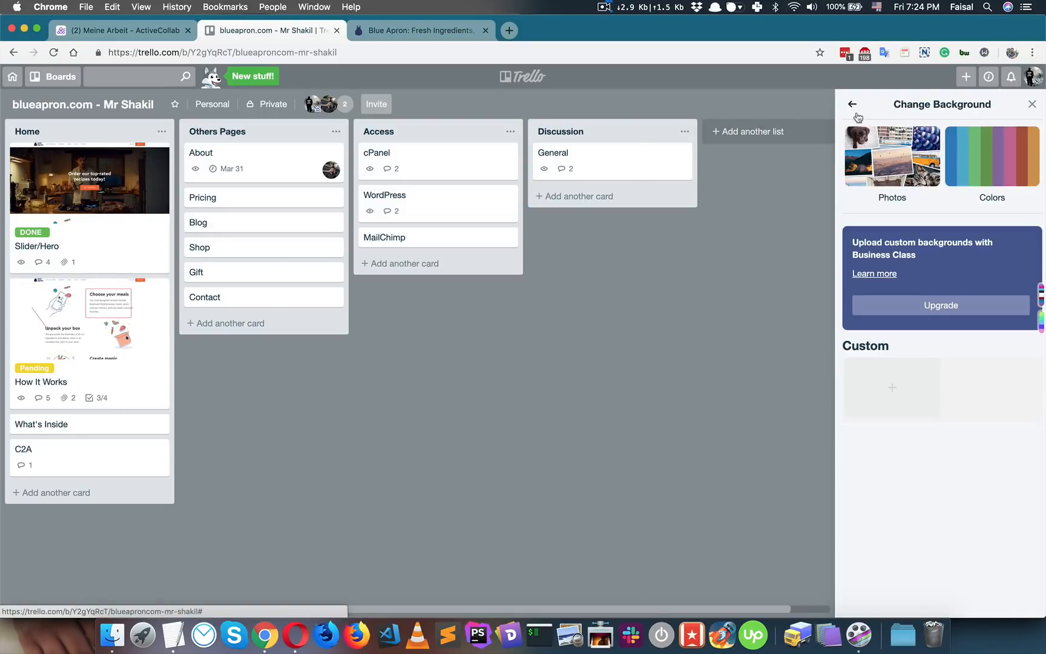
click(887, 153)
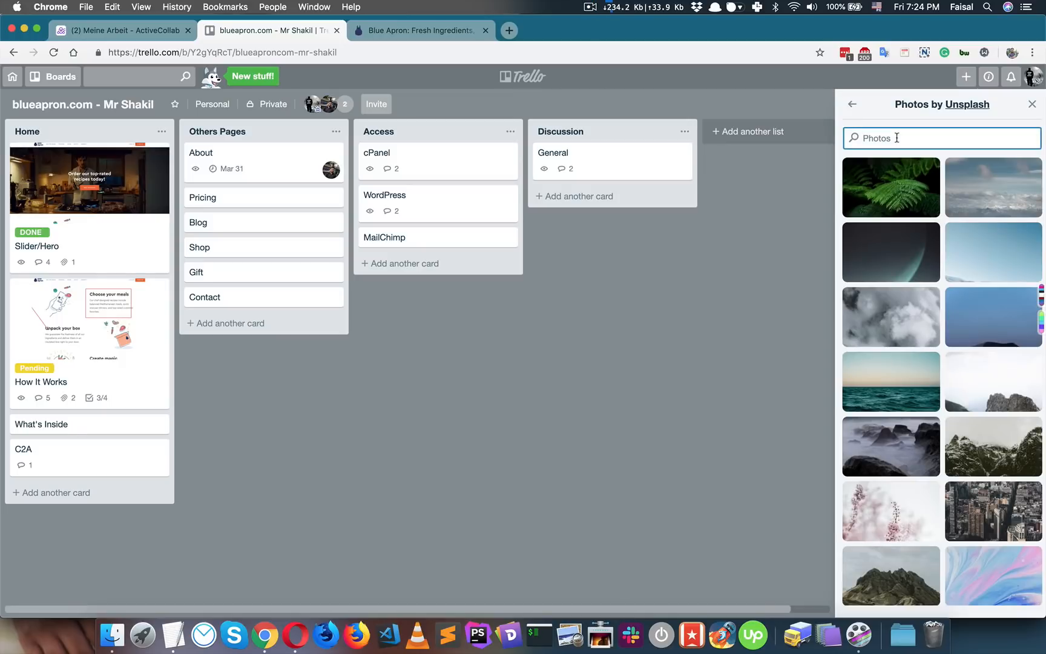
text(black)
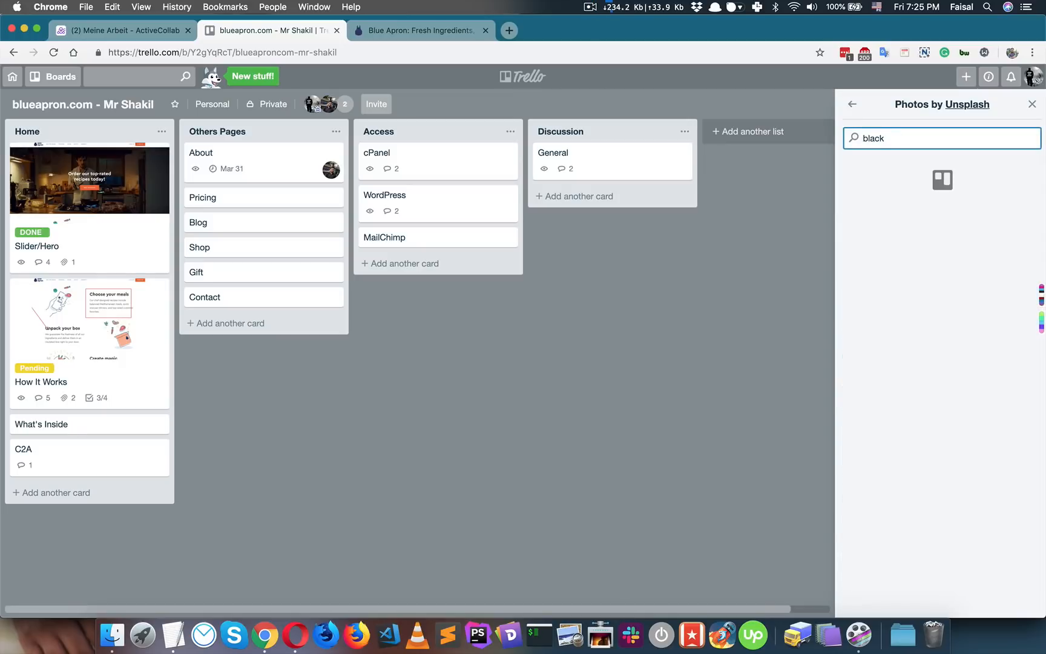
click(967, 200)
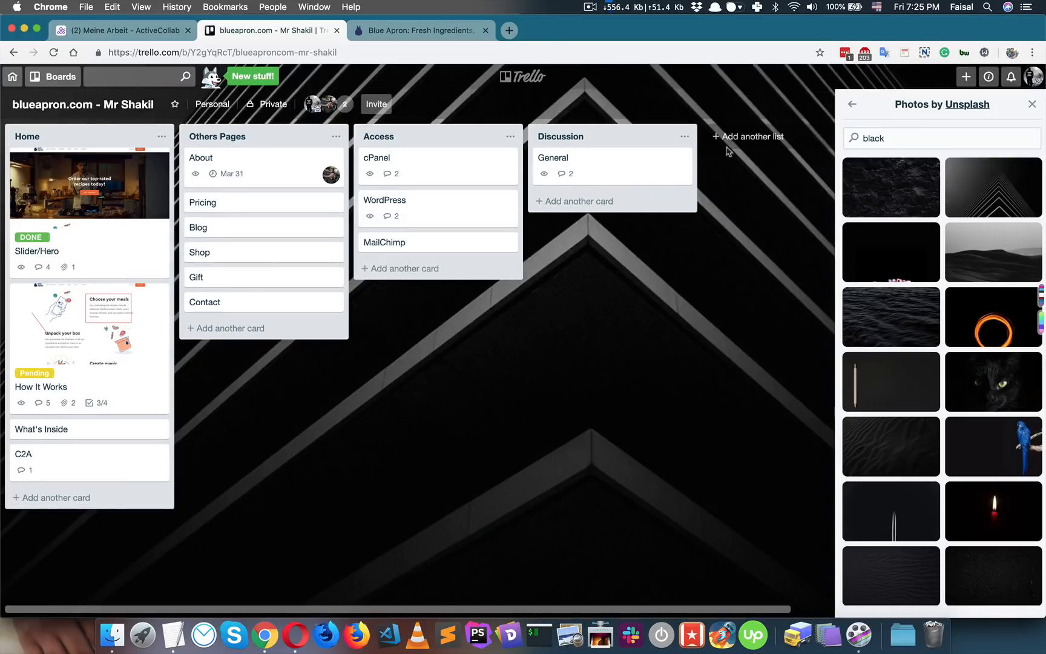
click(525, 83)
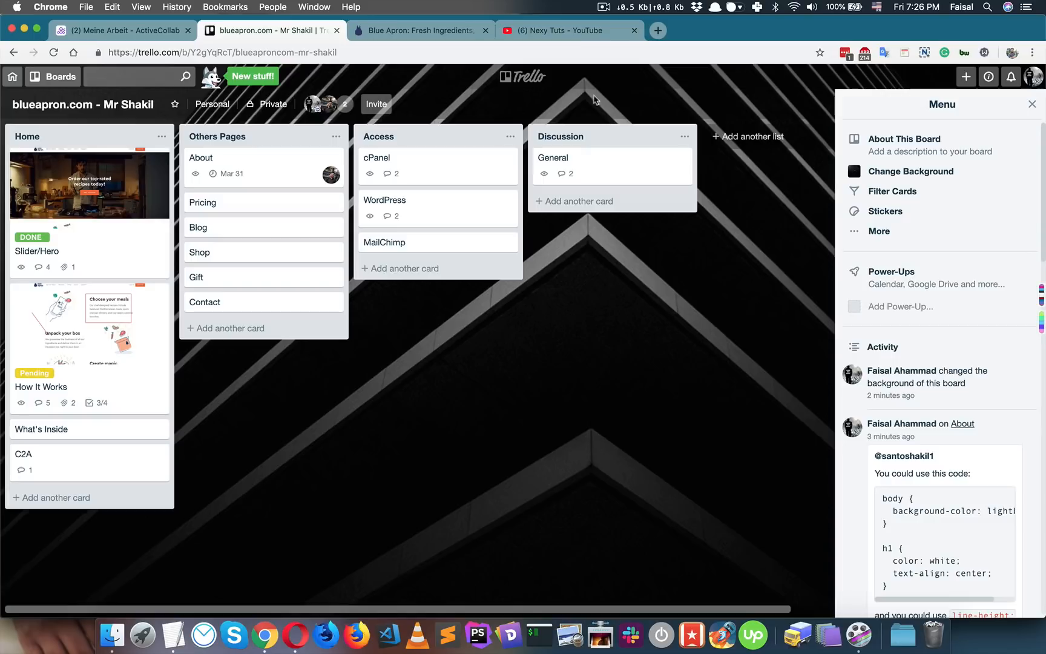
- Subscribe to Nexy Tuts on YouTube with all notifications on, then go back to Trello
click(569, 30)
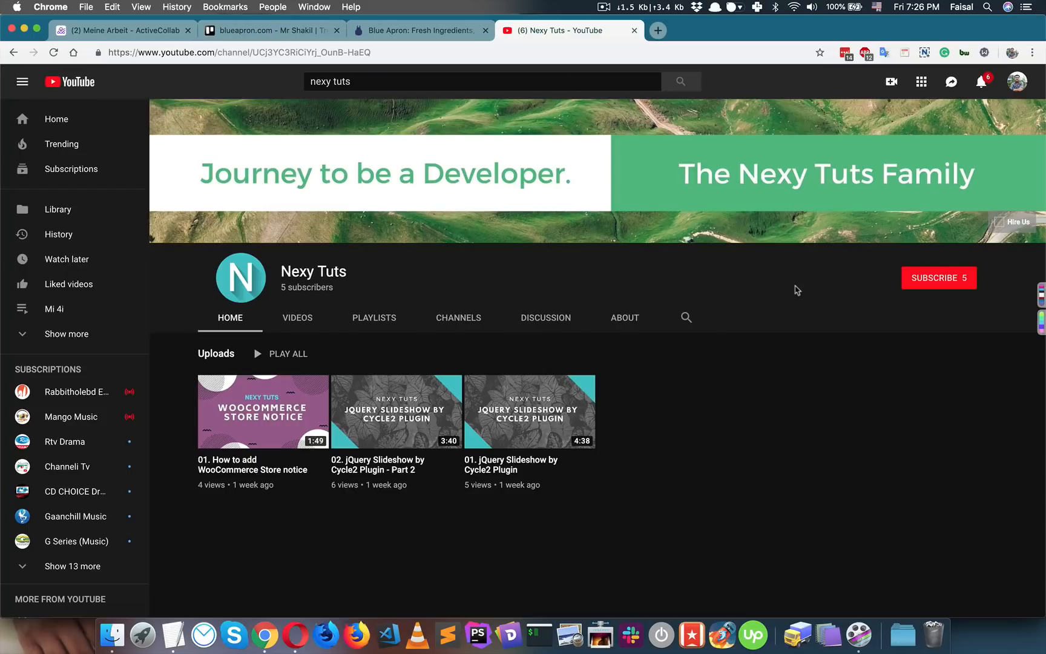
click(934, 280)
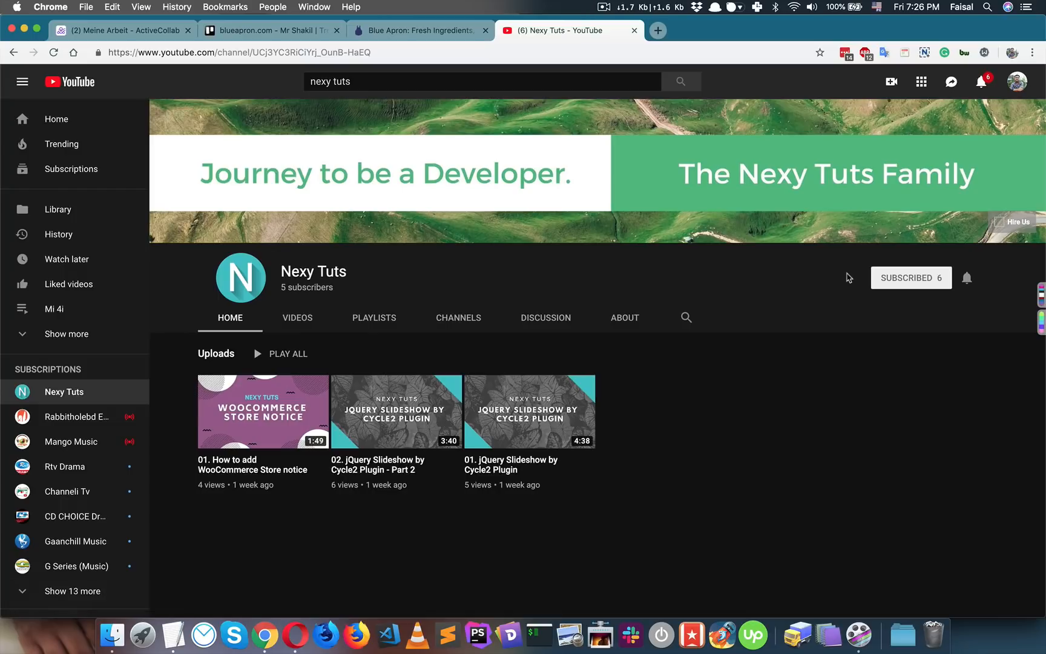
click(967, 278)
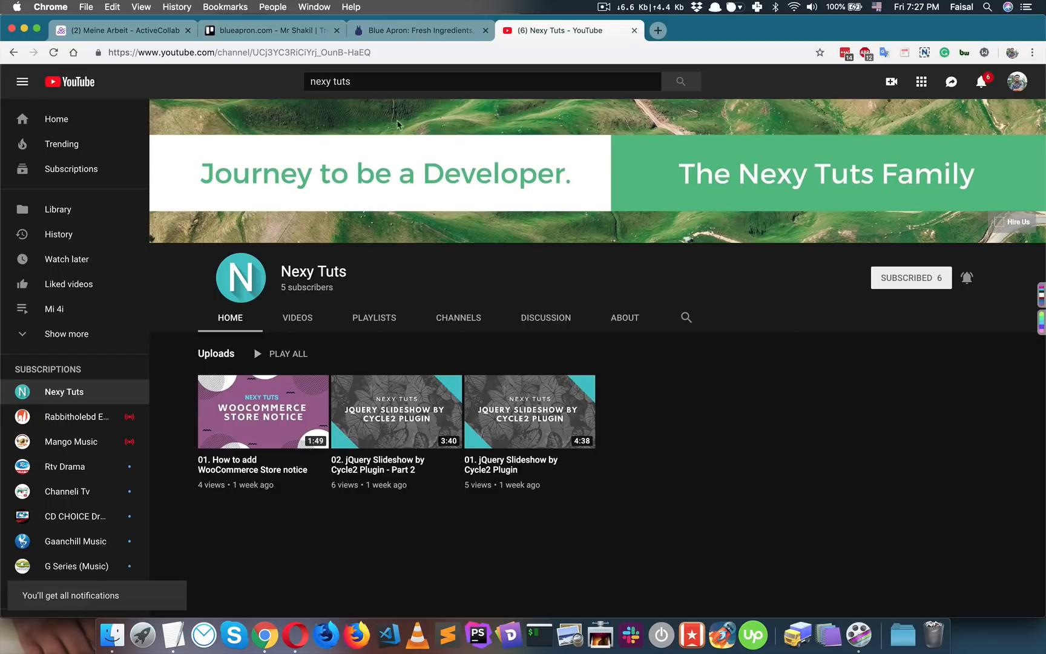
click(285, 30)
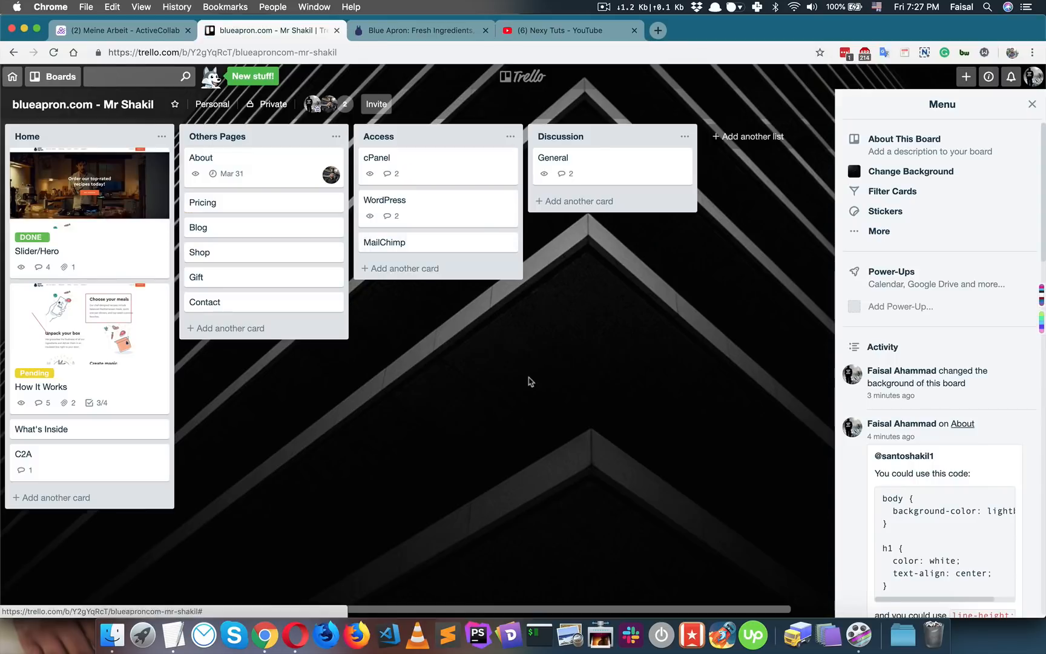